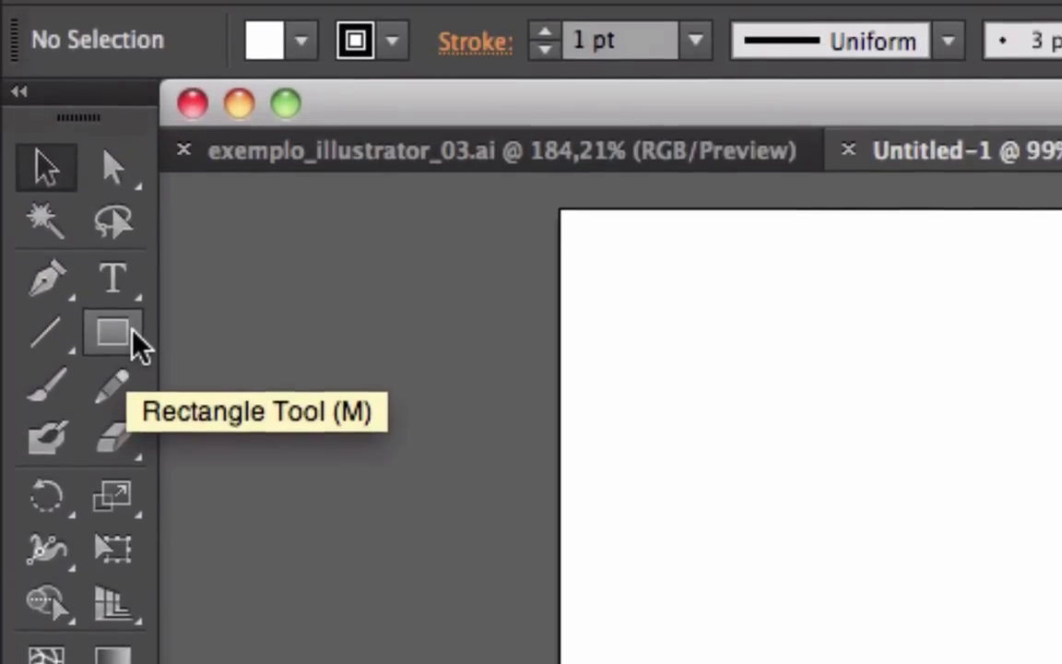
Switch to the Ellipse Tool from the shape tool flyout.
{"action": "left_click", "coordinate": [133, 336]}
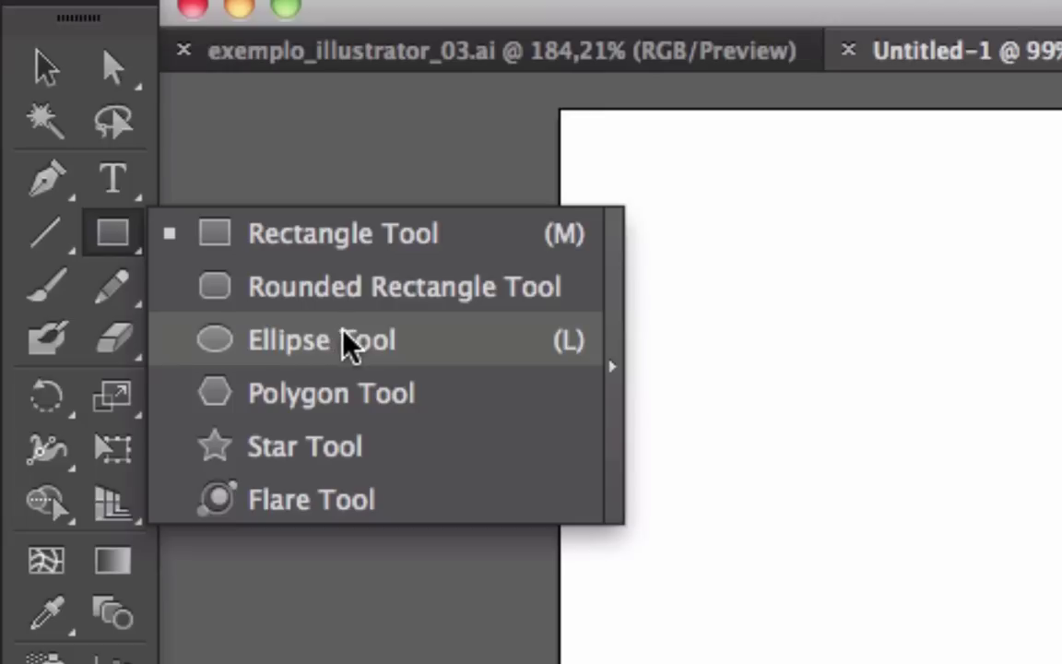
{"action": "left_click", "coordinate": [343, 338]}
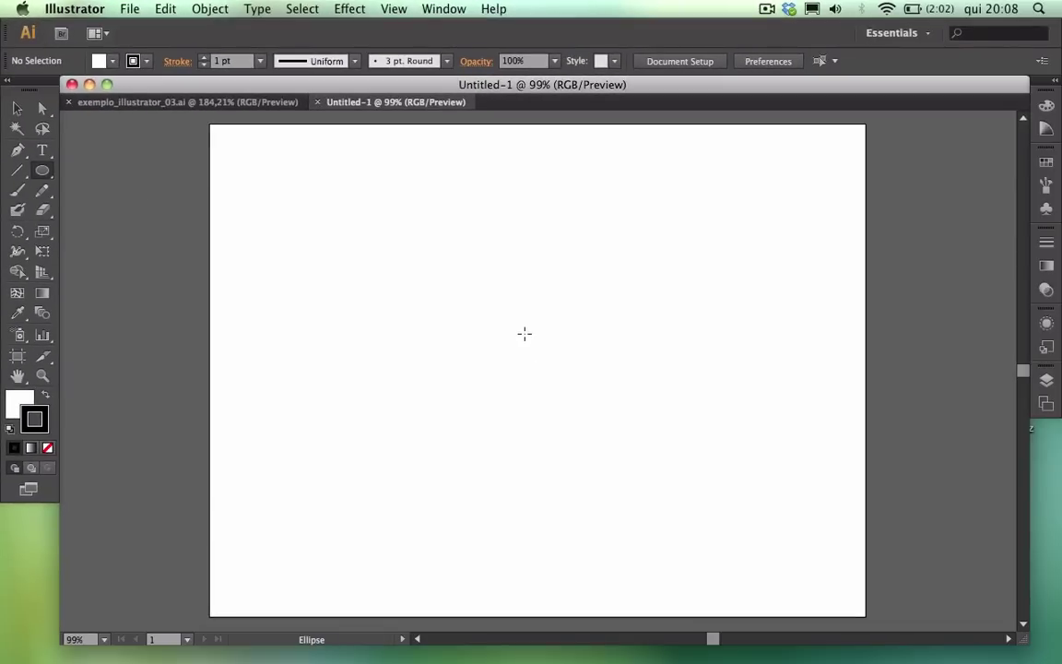
Draw a perfect circle out from the page centre and remove its outline.
{"action": "left_click_drag", "start_coordinate": [517, 335], "coordinate": [521, 336]}
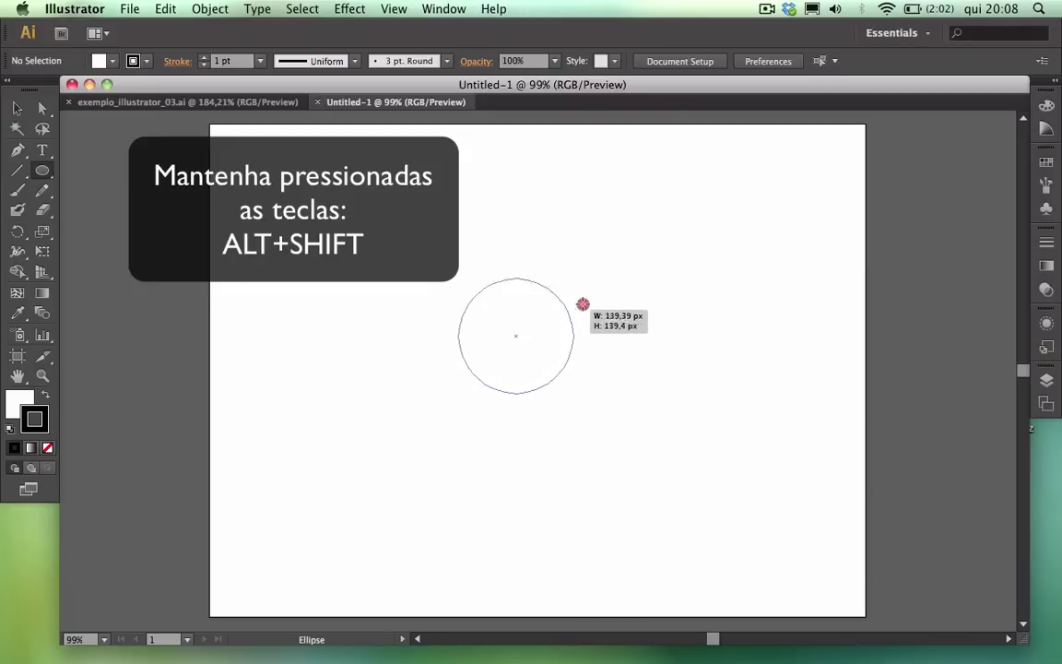
{"action": "left_click_drag", "start_coordinate": [521, 337], "coordinate": [608, 293]}
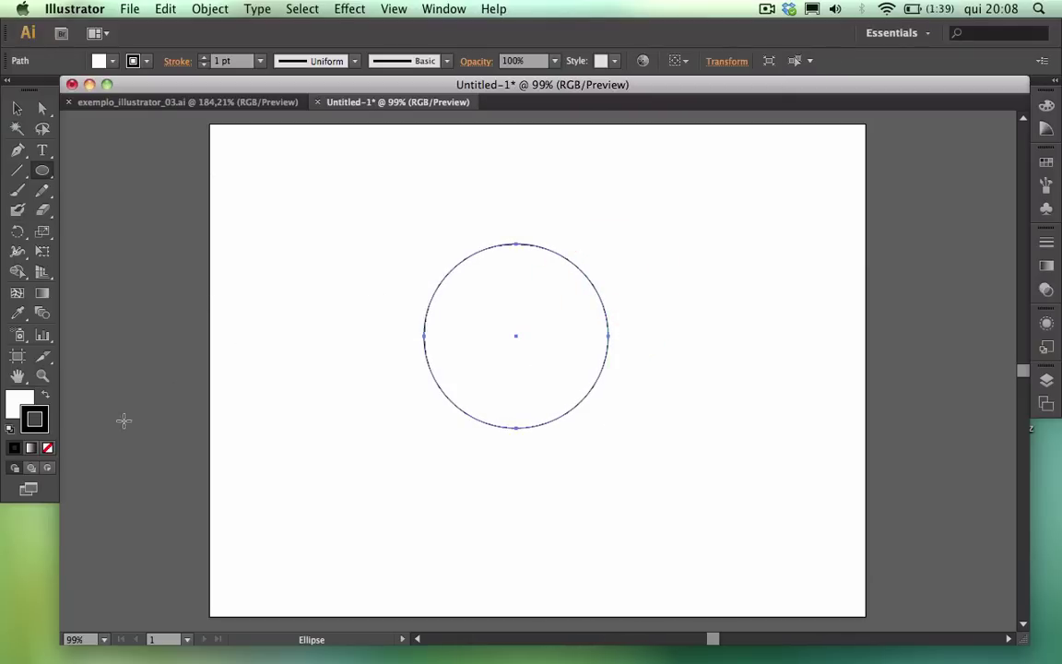
{"action": "key", "text": "v"}
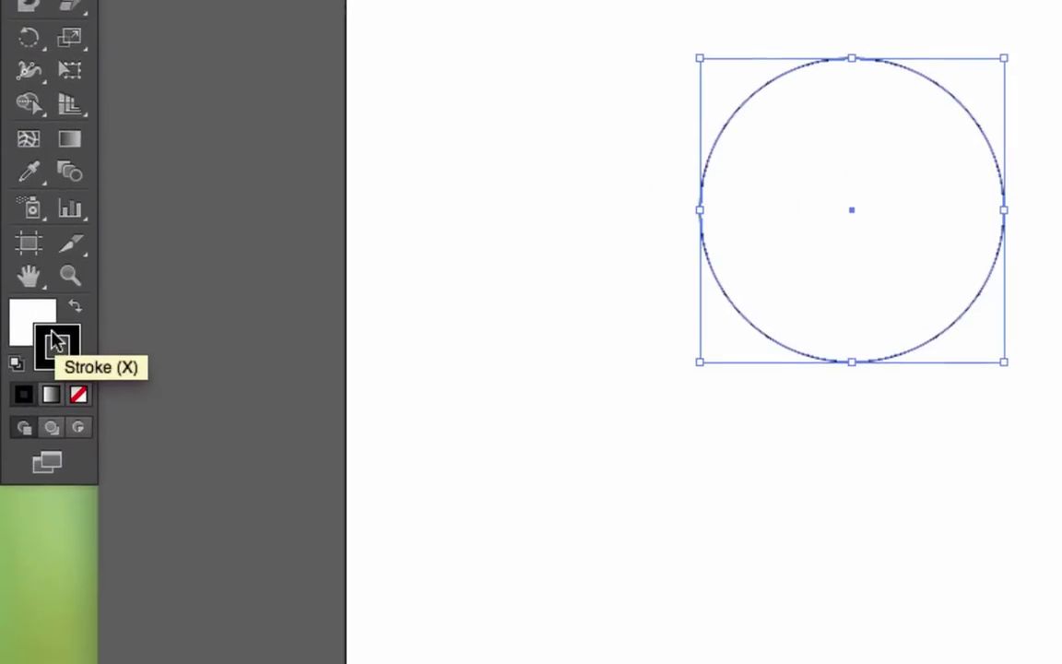
{"action": "left_click", "coordinate": [54, 341]}
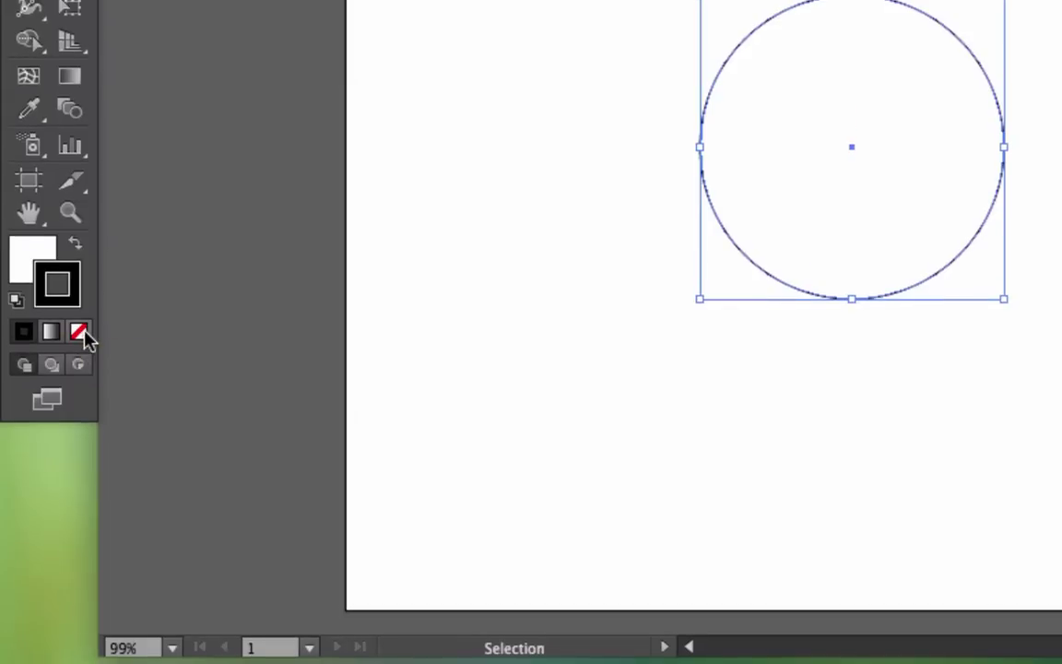
{"action": "left_click", "coordinate": [78, 395]}
Fill the circle with dark brown 4C3723.
{"action": "double_click", "coordinate": [28, 297]}
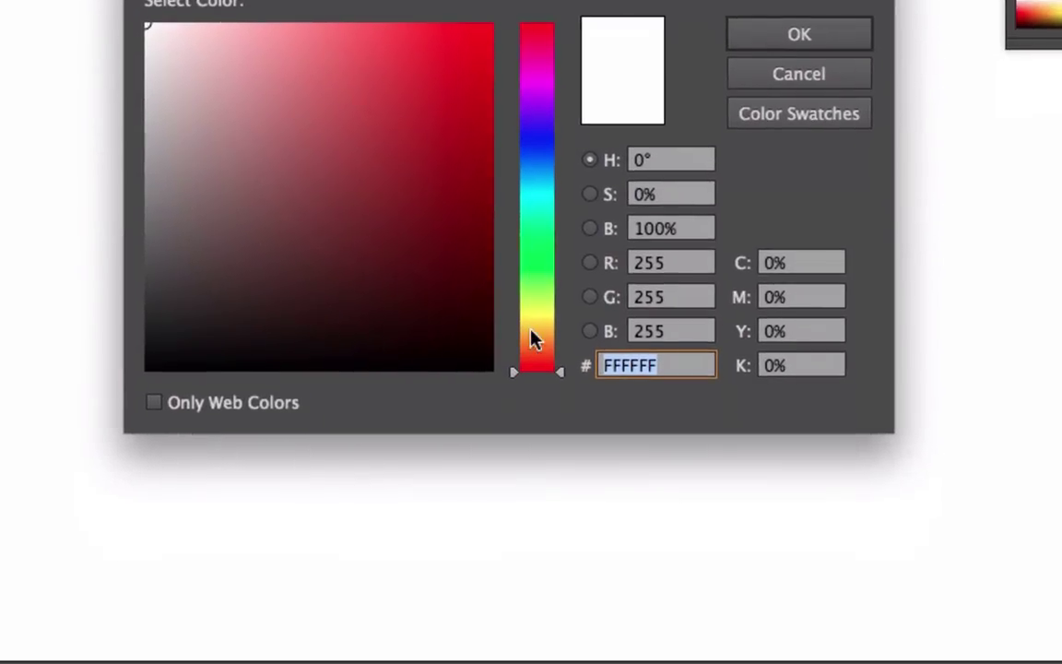
{"action": "left_click_drag", "start_coordinate": [533, 360], "coordinate": [533, 343]}
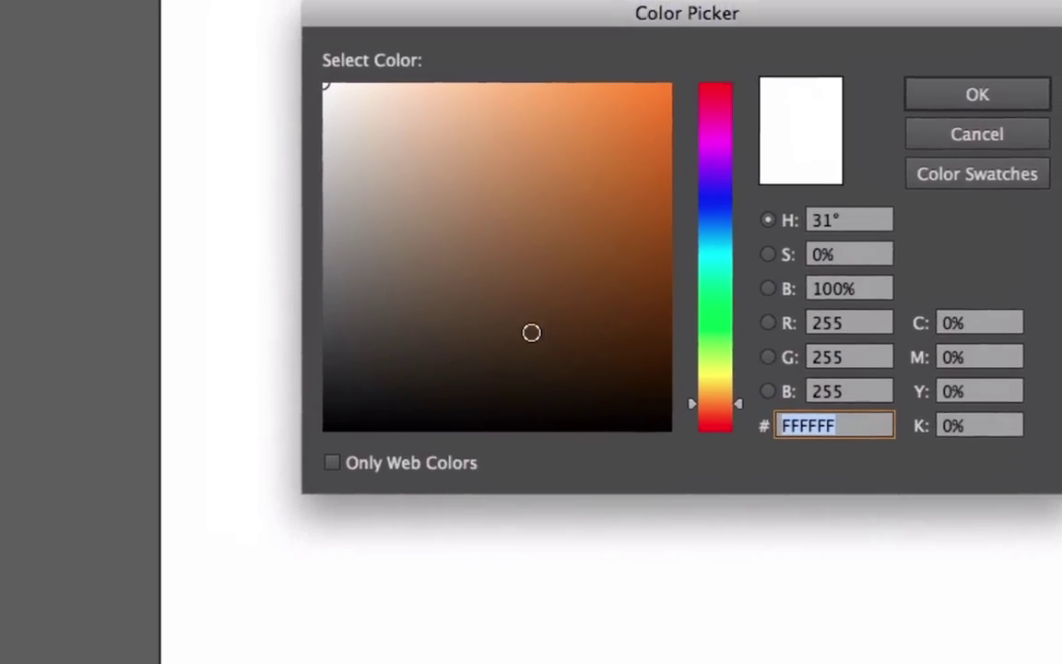
{"action": "left_click", "coordinate": [531, 332]}
{"action": "left_click", "coordinate": [999, 100]}
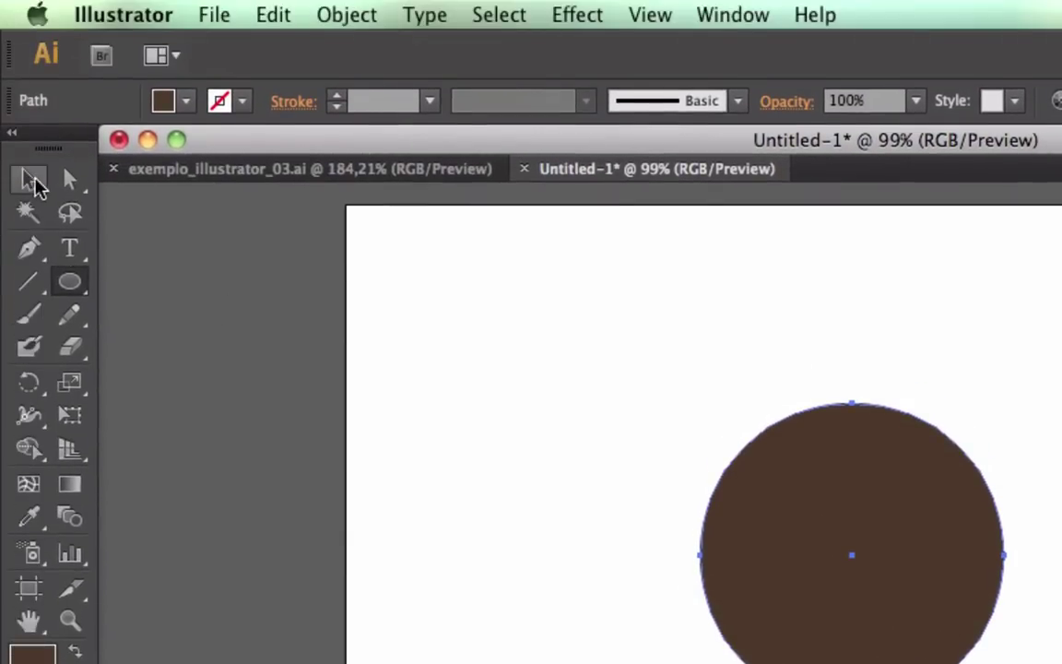
Deselect the circle and view the reference badge document exemplo_illustrator_03.ai.
{"action": "left_click", "coordinate": [0, 115]}
{"action": "left_click", "coordinate": [532, 341]}
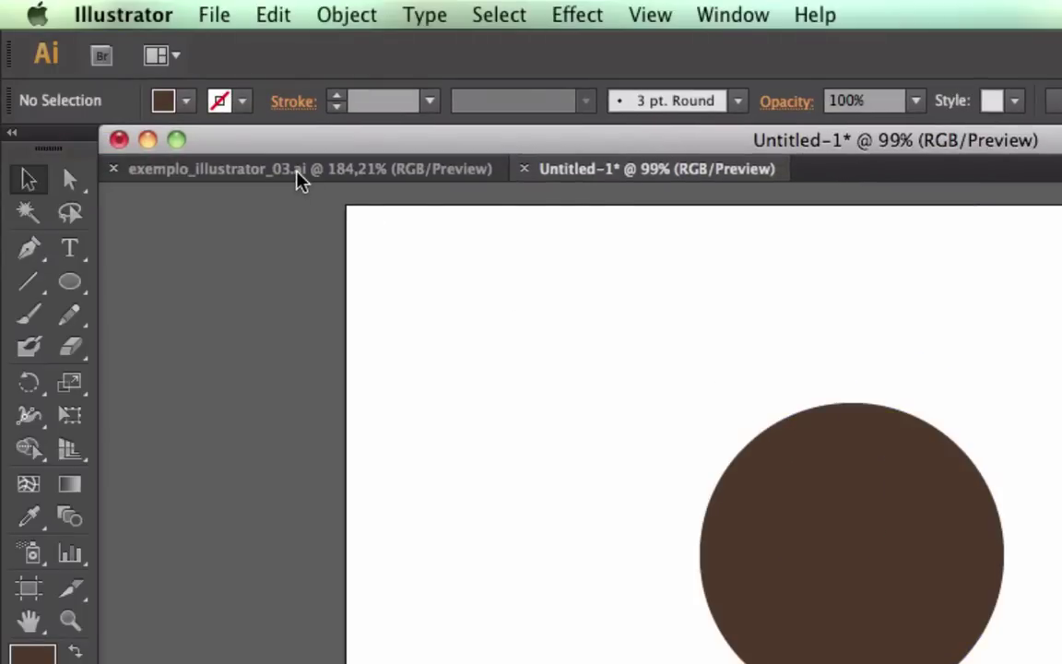
{"action": "left_click", "coordinate": [299, 172]}
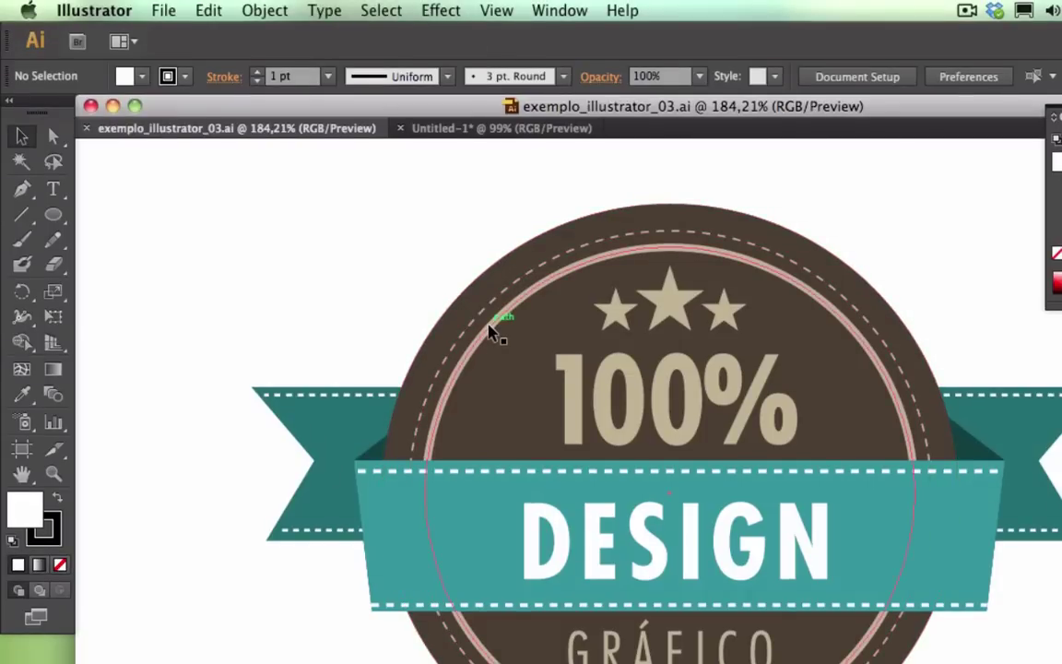
Back in Untitled-1, paste a front copy of the brown circle and shrink it around its centre.
{"action": "left_click", "coordinate": [474, 129]}
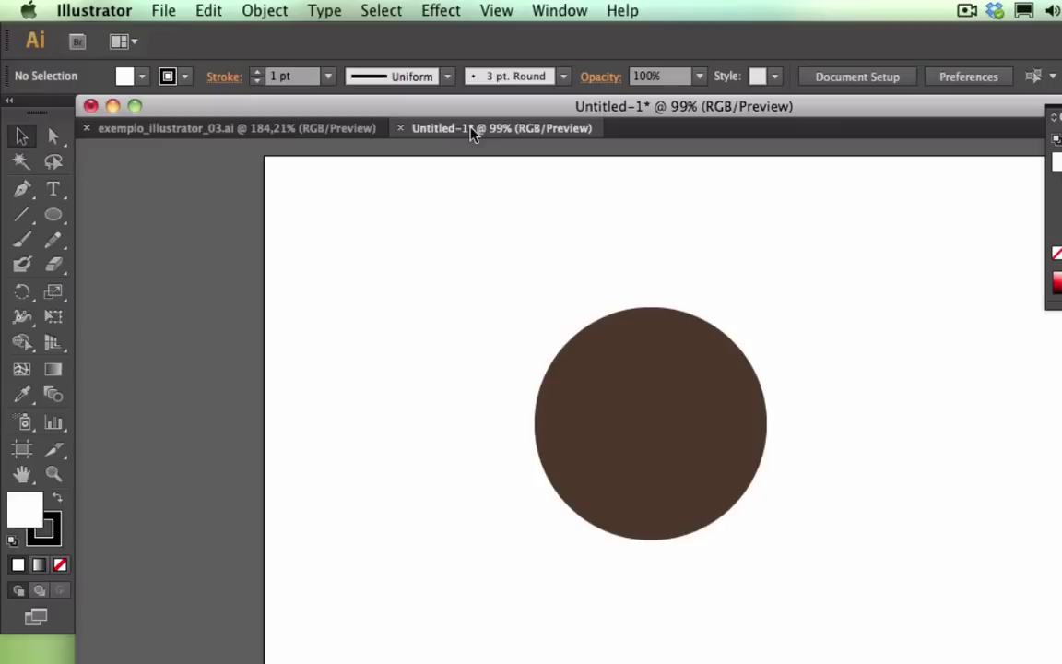
{"action": "left_click", "coordinate": [553, 369]}
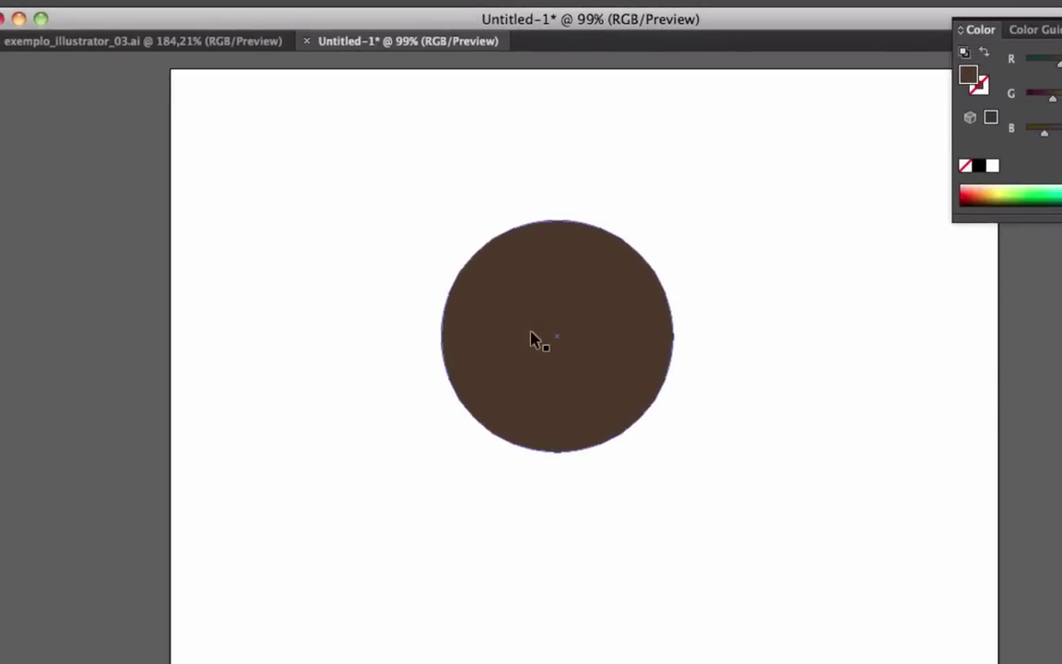
{"action": "left_click", "coordinate": [533, 340]}
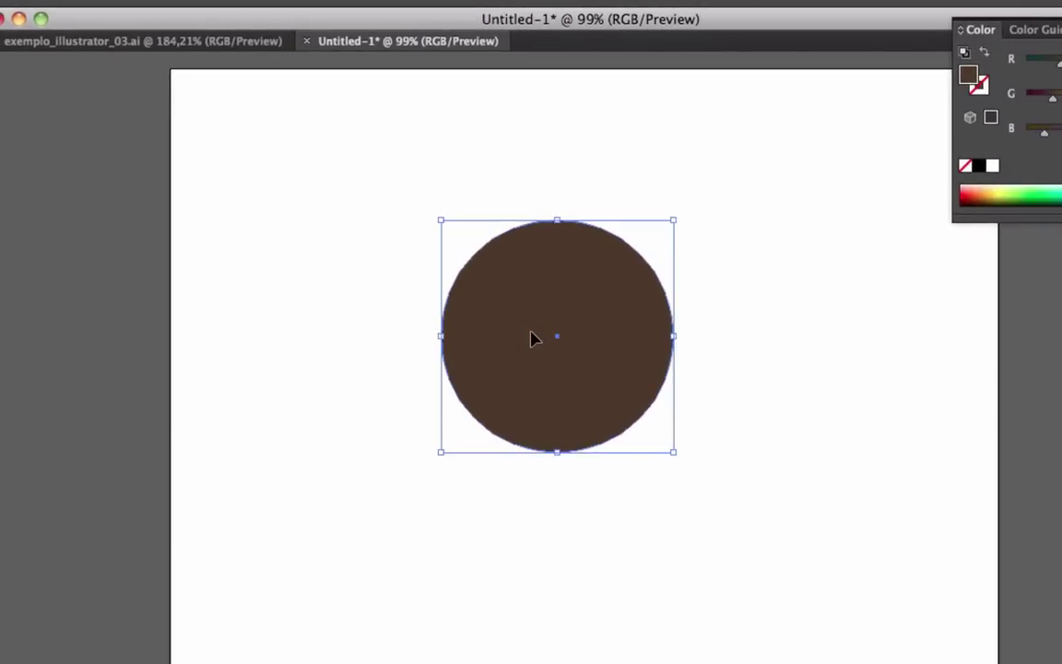
{"action": "key", "text": "ctrl+c"}
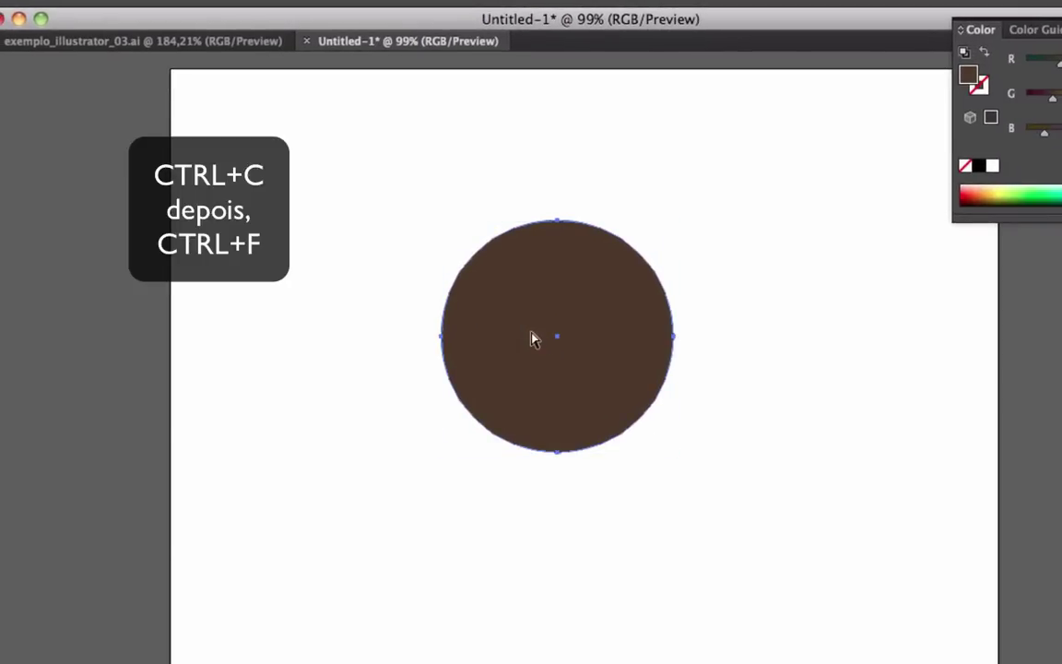
{"action": "key", "text": "ctrl+f"}
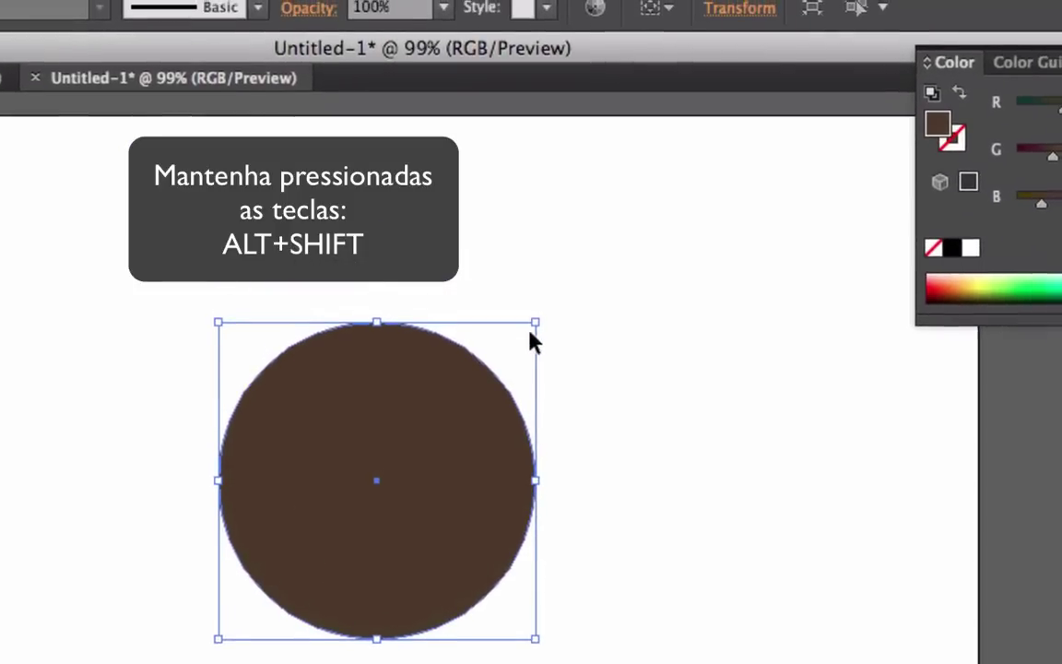
{"action": "left_click_drag", "start_coordinate": [535, 323], "coordinate": [528, 340]}
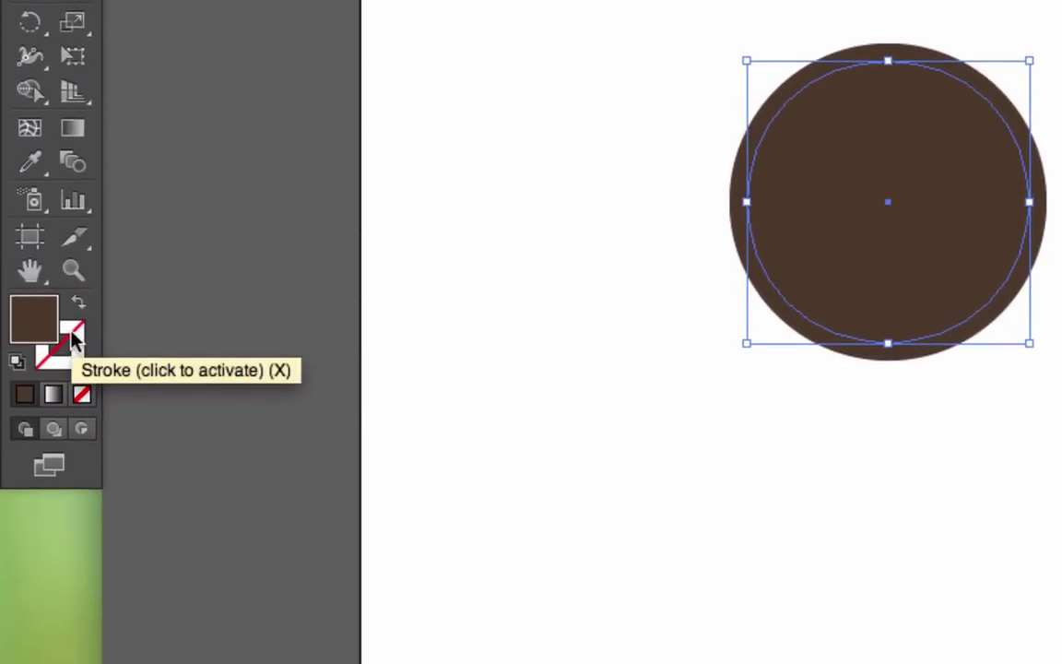
Give the smaller circle a pale beige DDBFA4 outline.
{"action": "double_click", "coordinate": [74, 339]}
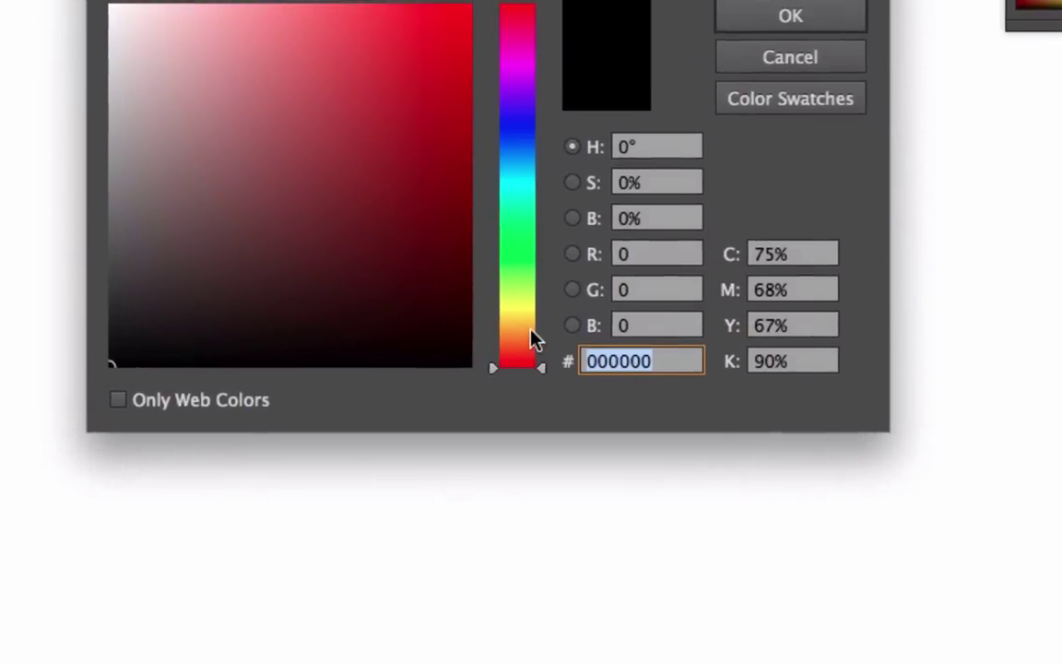
{"action": "left_click", "coordinate": [531, 334]}
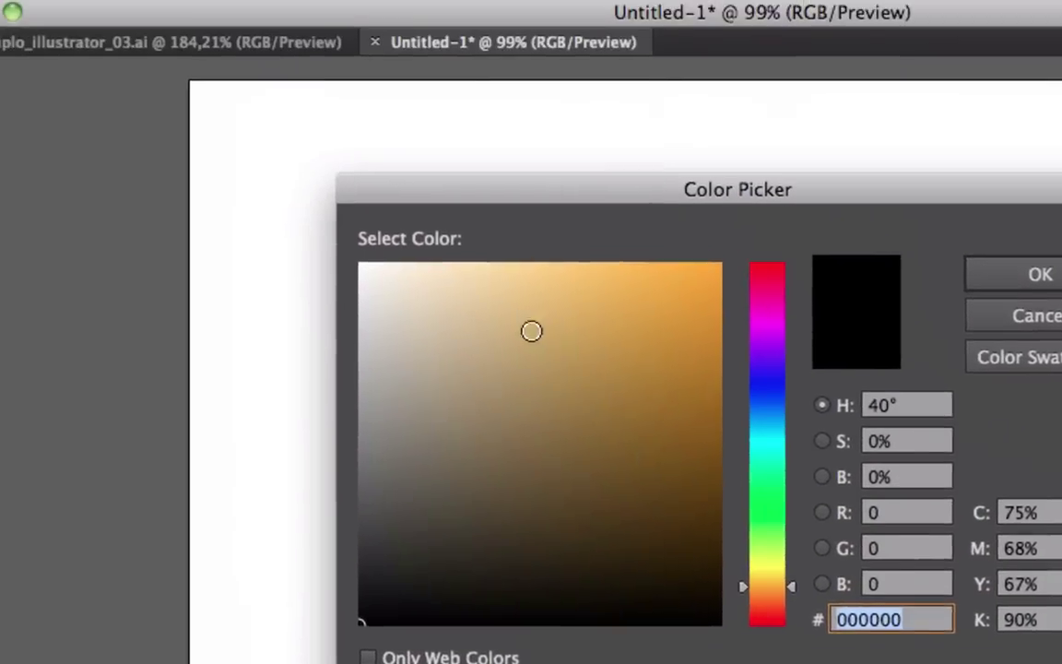
{"action": "left_click", "coordinate": [531, 330]}
{"action": "left_click", "coordinate": [530, 332]}
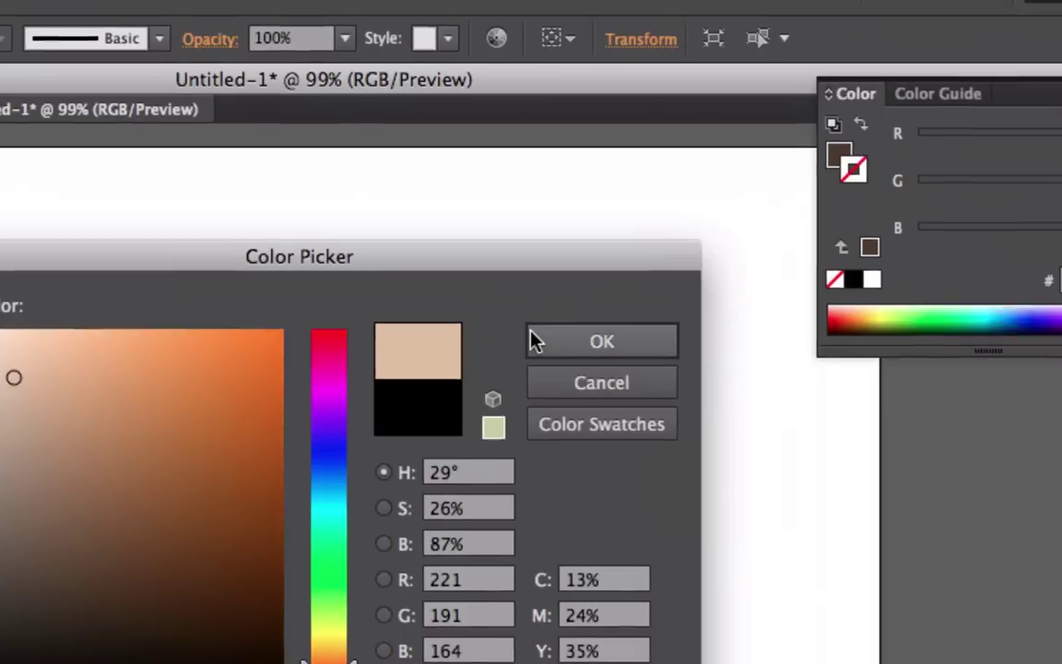
{"action": "left_click", "coordinate": [534, 339]}
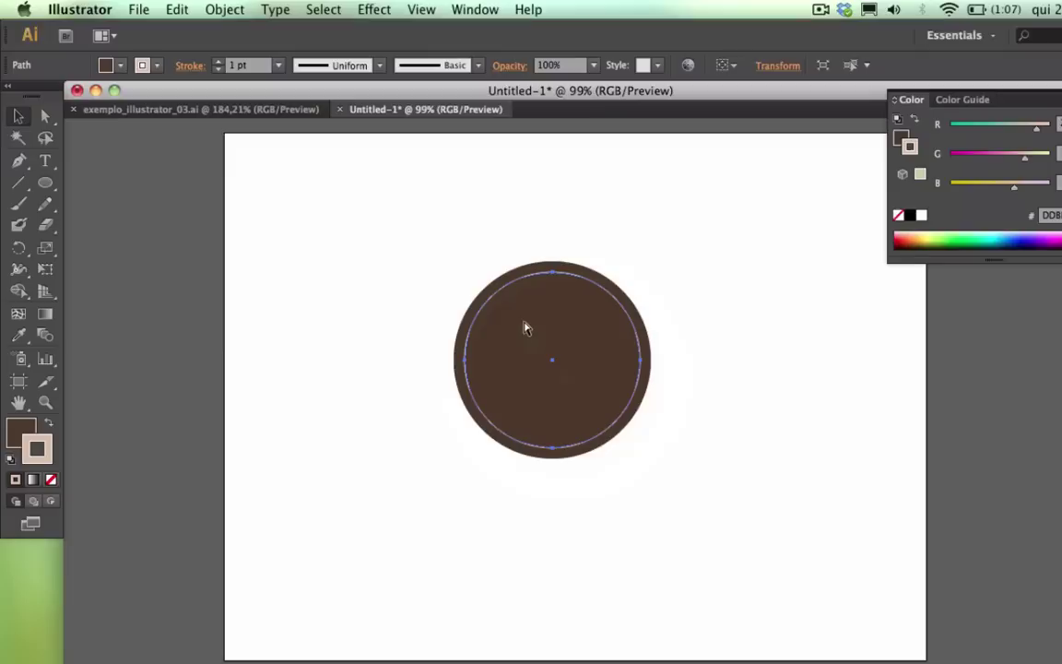
Zoom in on the circles and select the inner beige-outlined circle.
{"action": "key", "text": "ctrl+plus"}
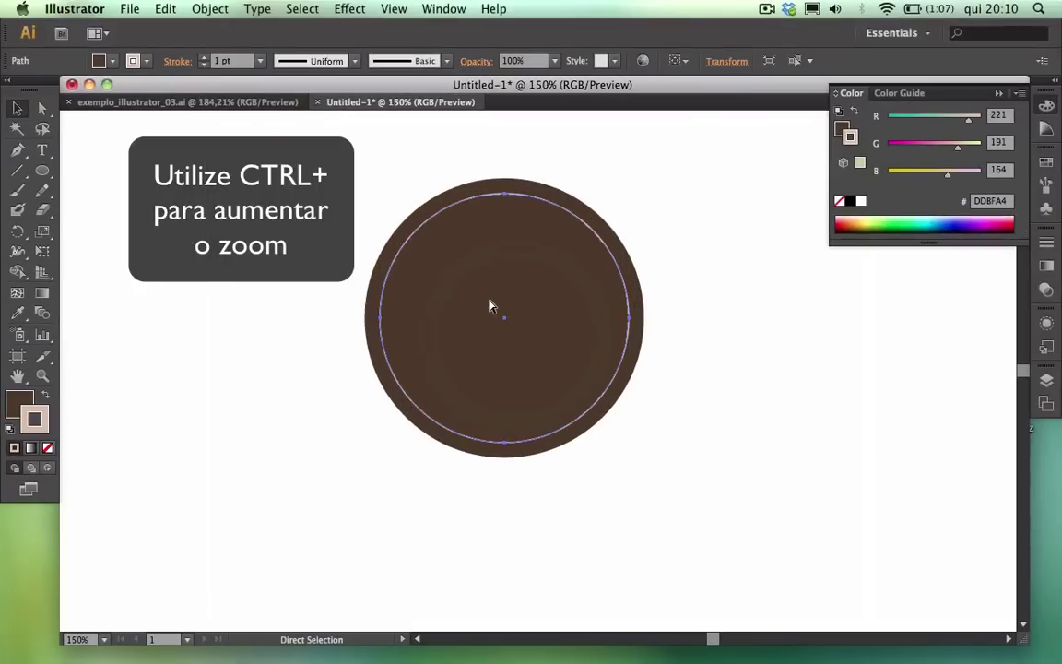
{"action": "key", "text": "ctrl+plus"}
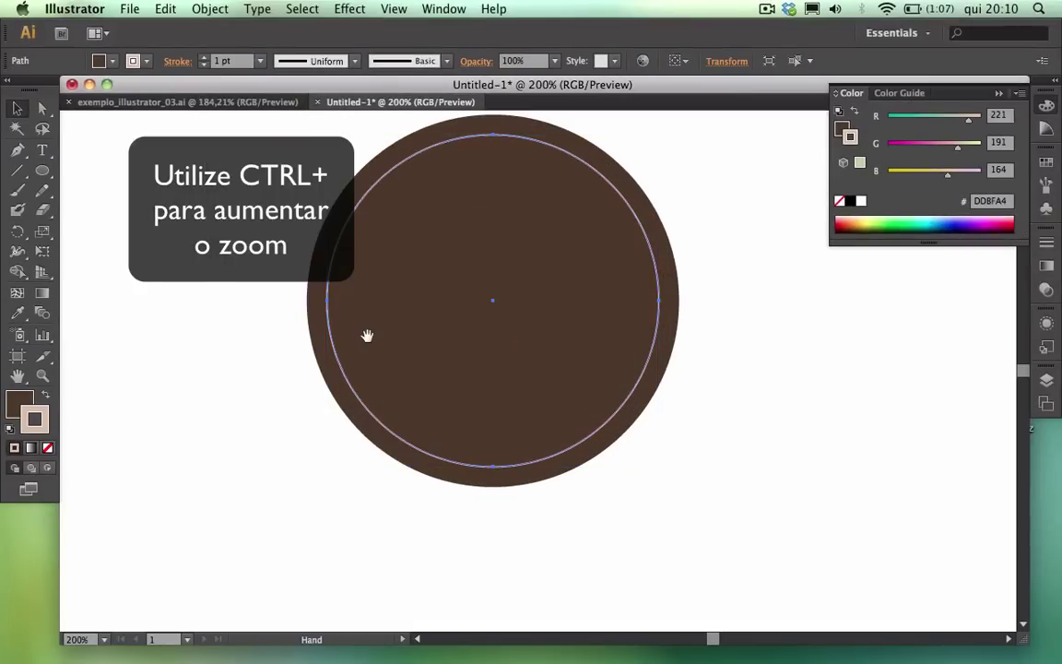
{"action": "left_click_drag", "start_coordinate": [367, 334], "coordinate": [361, 456]}
{"action": "left_click", "coordinate": [358, 422]}
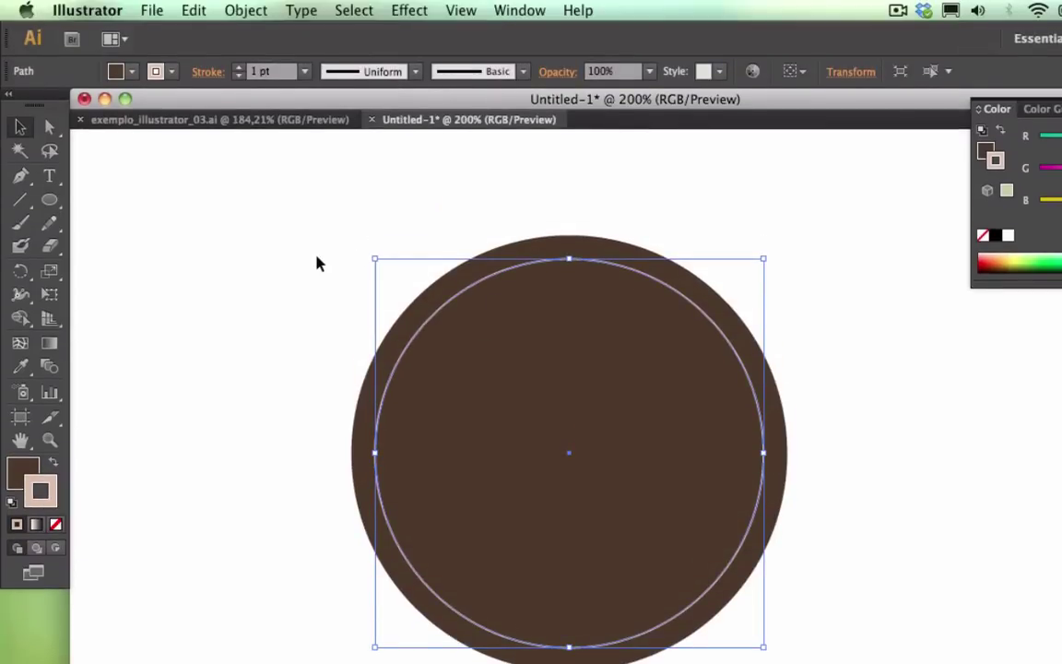
{"action": "left_click", "coordinate": [316, 264]}
{"action": "left_click", "coordinate": [466, 294]}
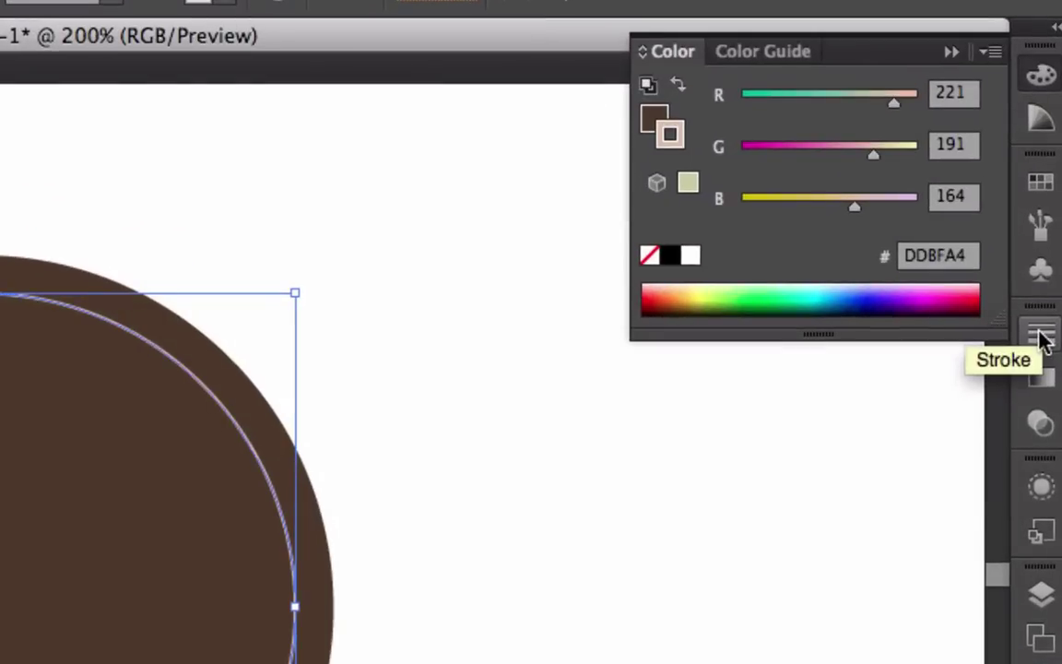
Make the inner circle's outline dashed with a 4 pt dash length.
{"action": "left_click", "coordinate": [1042, 339]}
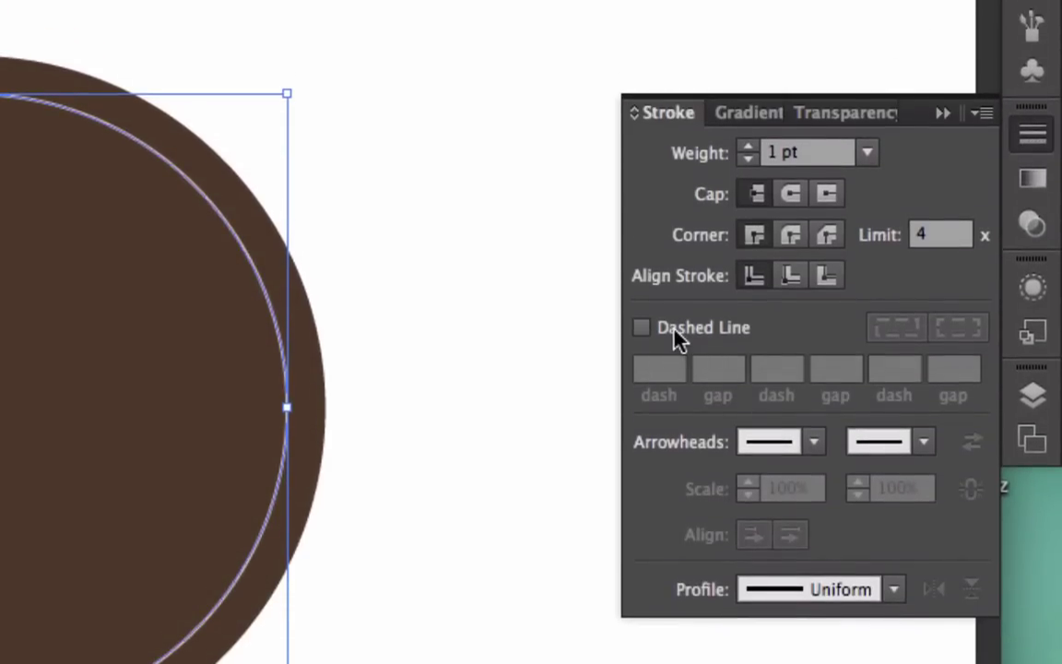
{"action": "left_click", "coordinate": [675, 334]}
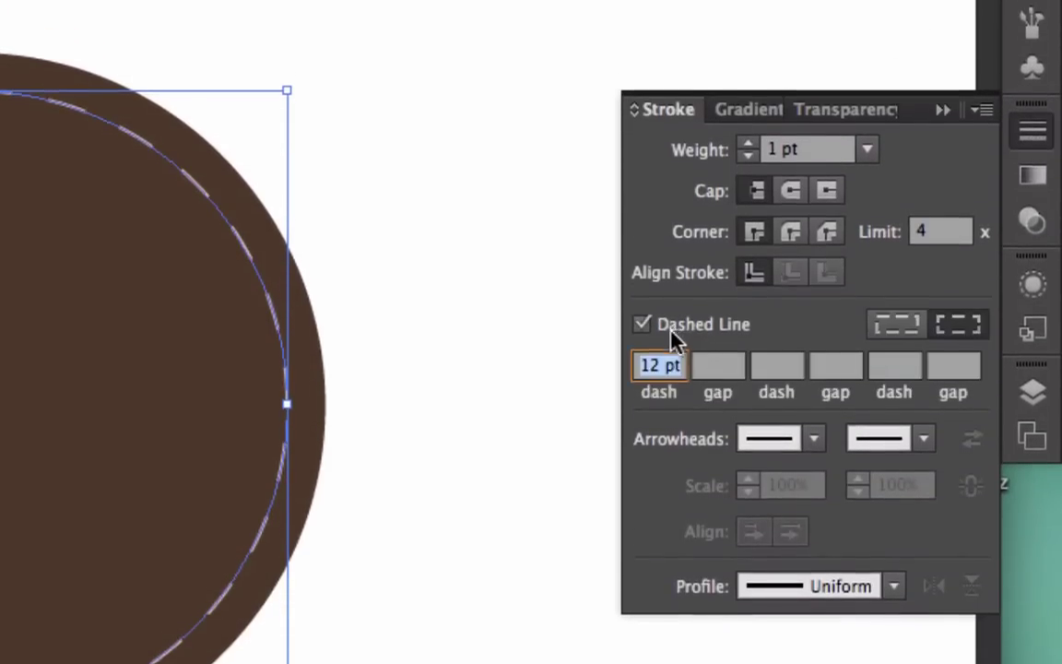
{"action": "left_click", "coordinate": [659, 338]}
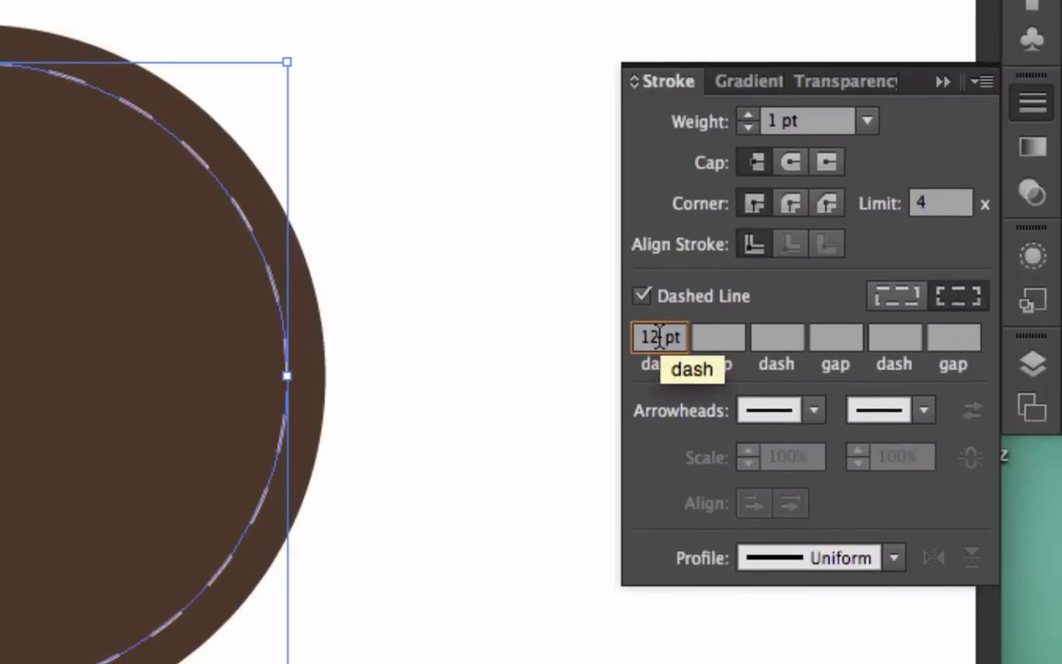
{"action": "left_click_drag", "start_coordinate": [659, 337], "coordinate": [639, 337]}
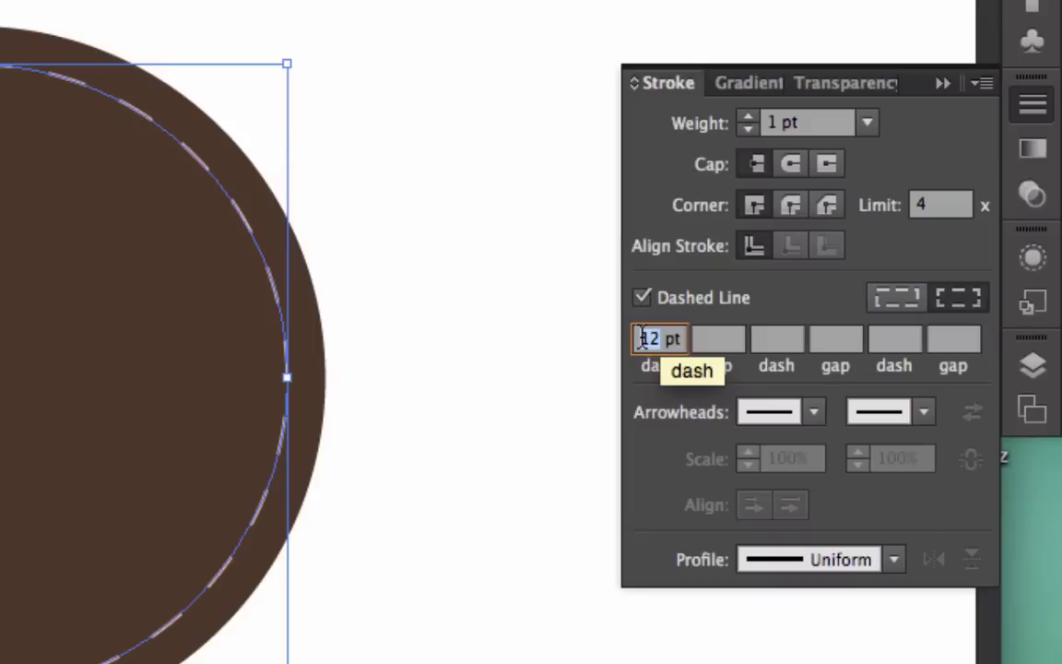
{"action": "type", "text": "4"}
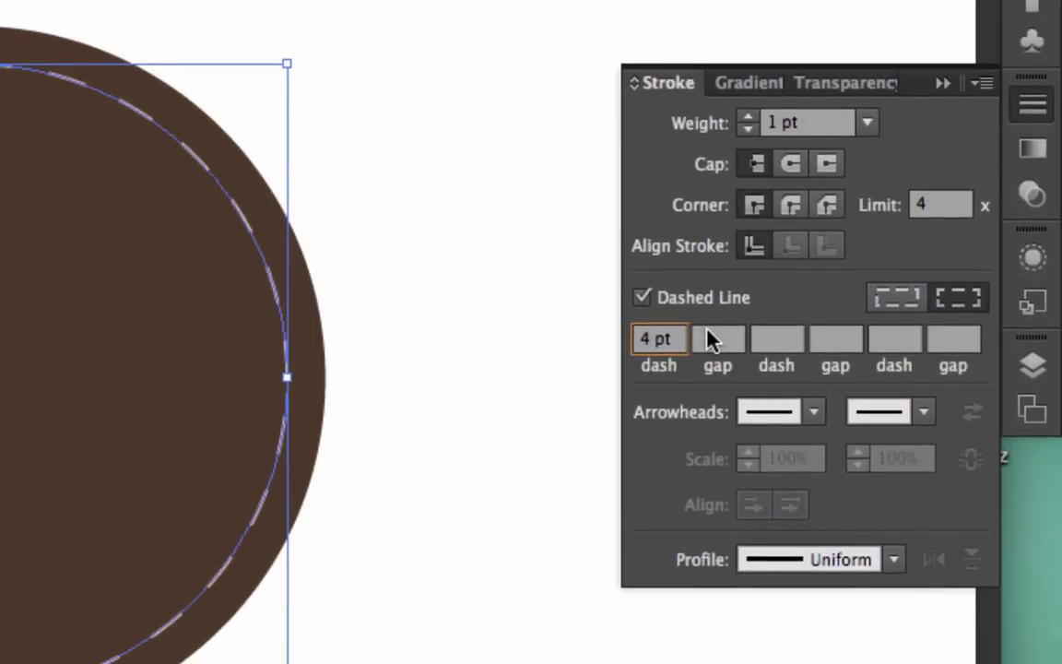
{"action": "left_click", "coordinate": [710, 339]}
{"action": "left_click", "coordinate": [531, 342]}
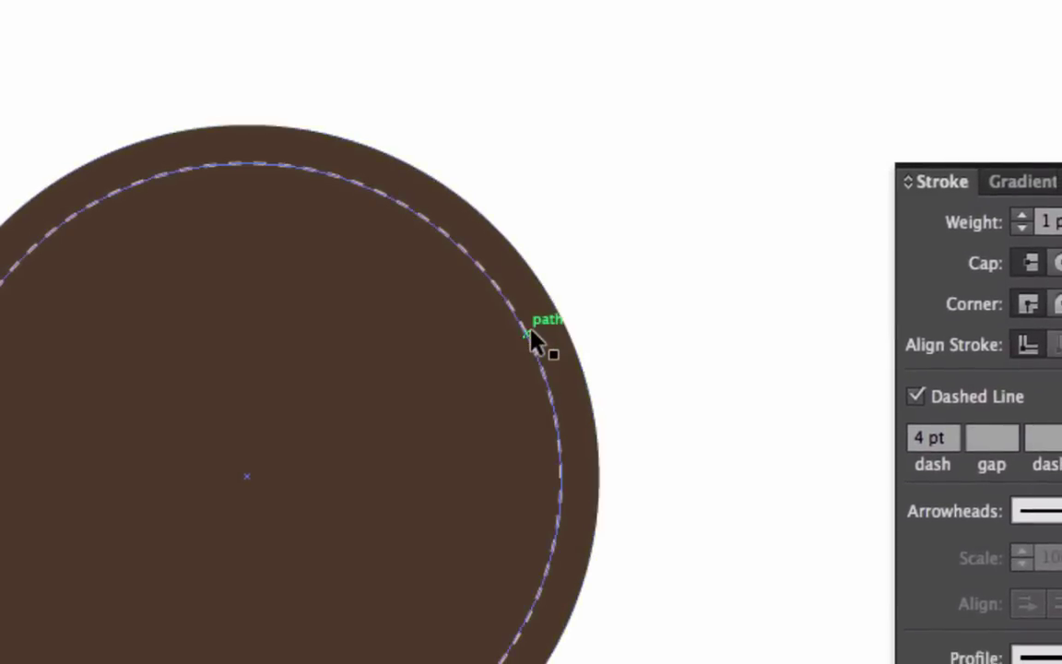
Set the dashed ring's stroke weight to 1,5 pt and deselect it.
{"action": "left_click", "coordinate": [533, 341]}
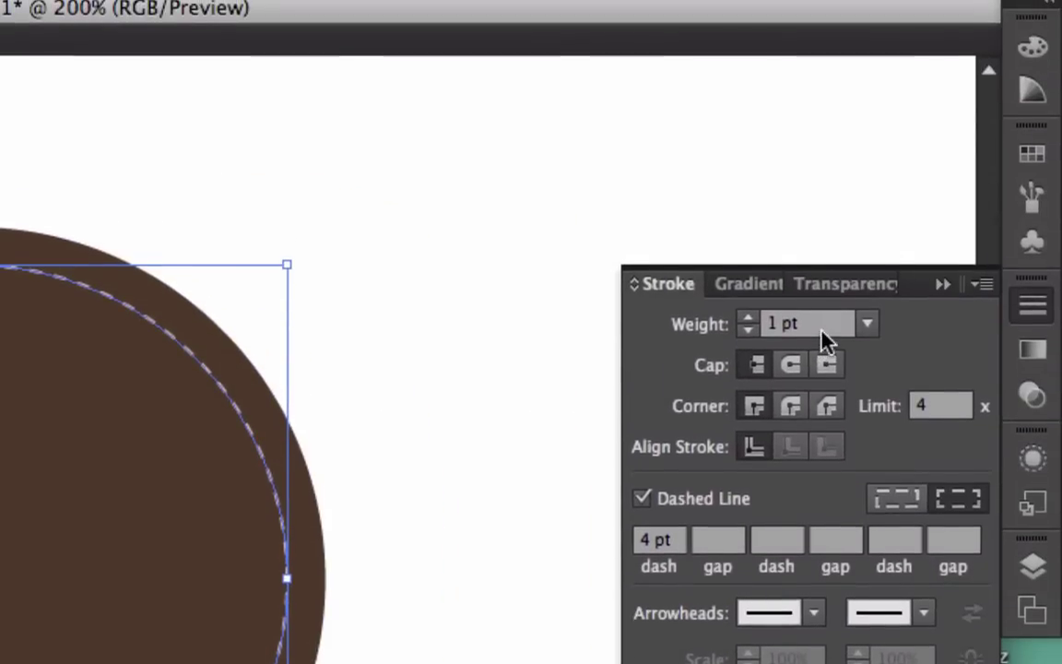
{"action": "left_click", "coordinate": [748, 317]}
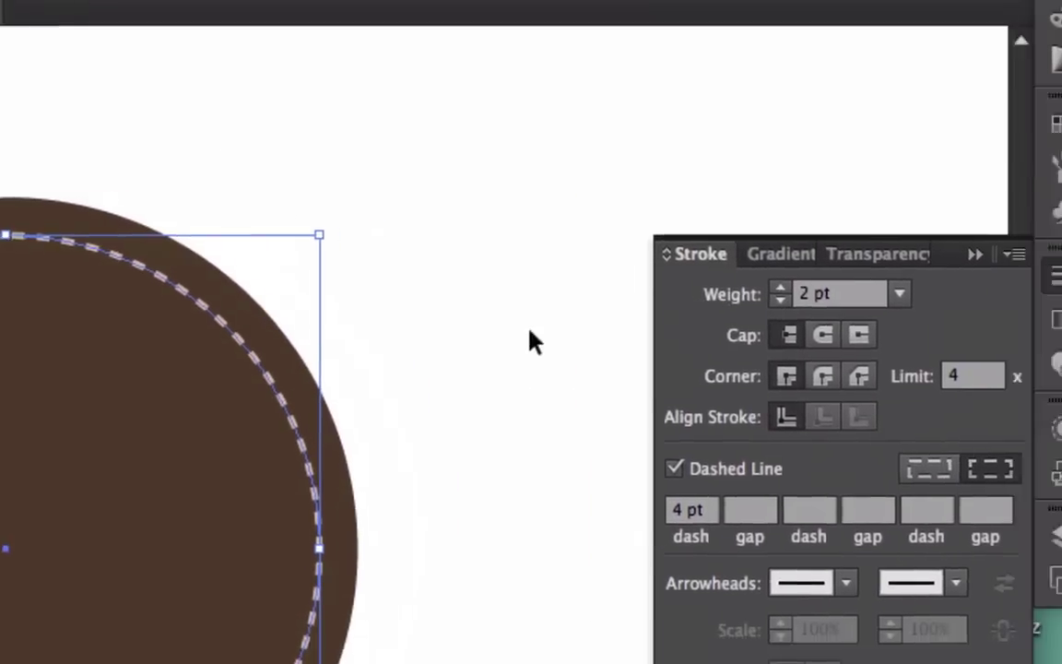
{"action": "left_click", "coordinate": [771, 323]}
{"action": "type", "text": "1,5"}
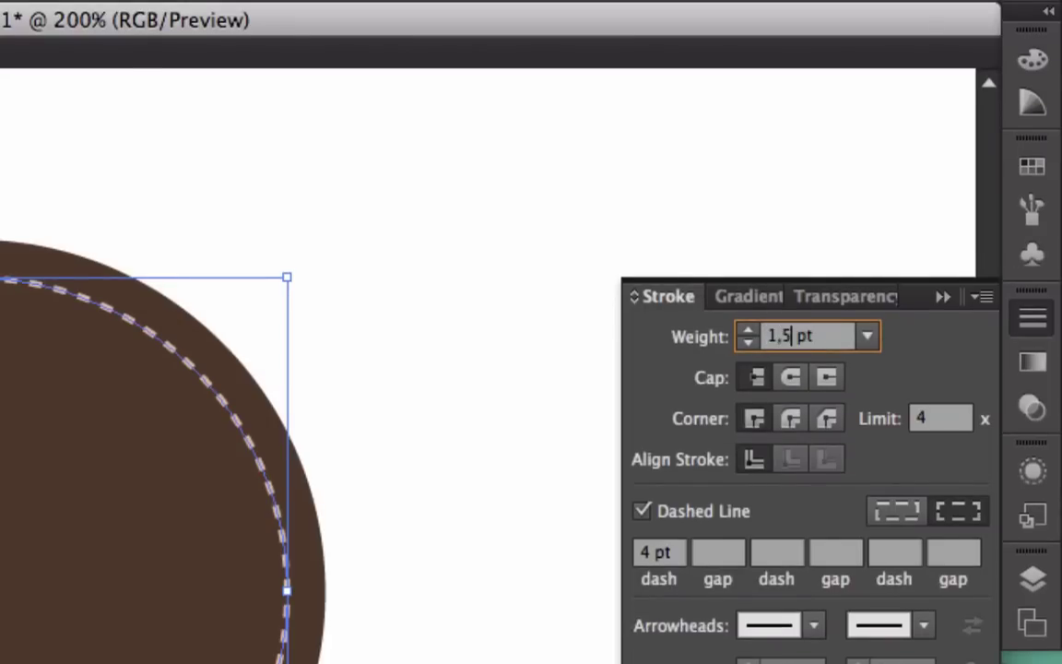
{"action": "key", "text": "Return"}
{"action": "left_click", "coordinate": [934, 336]}
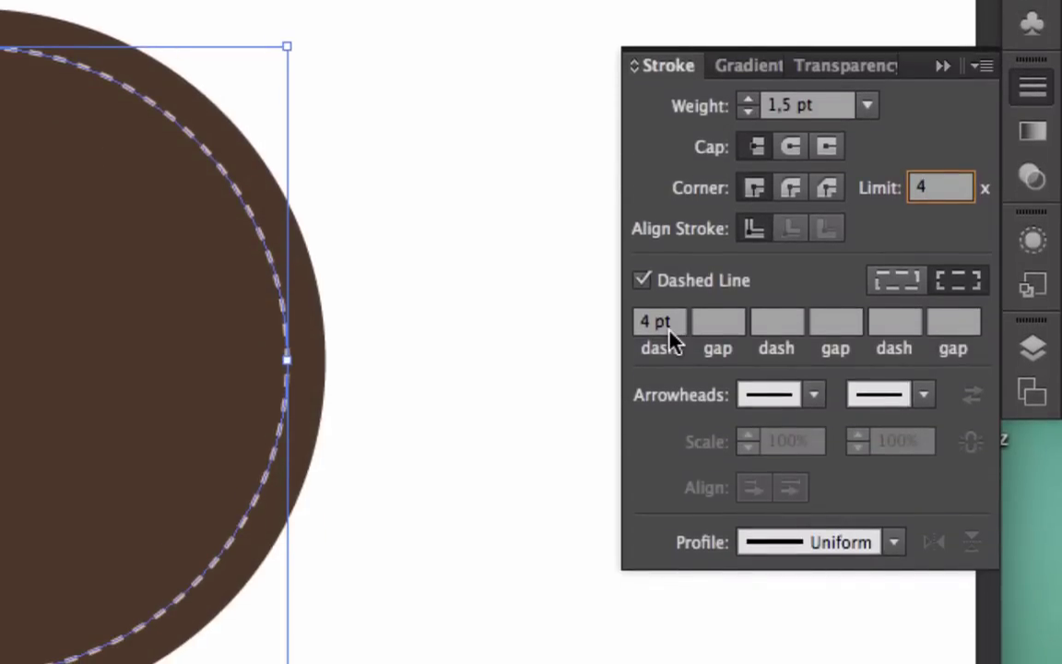
{"action": "left_click", "coordinate": [532, 339]}
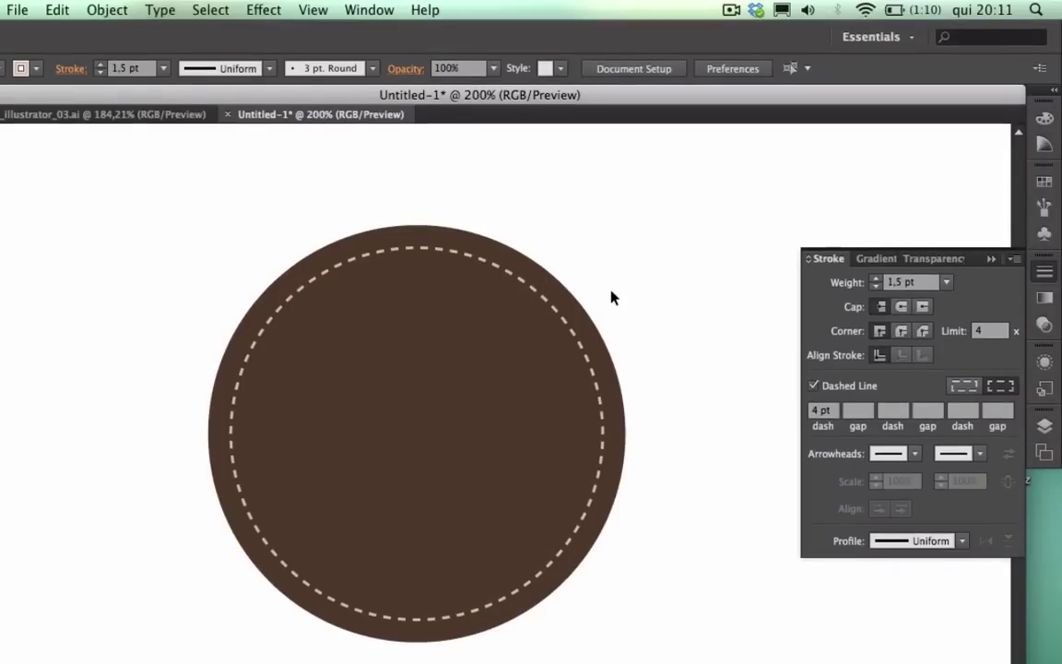
Duplicate the dashed ring in place and shrink the copy just inside it.
{"action": "left_click", "coordinate": [533, 306]}
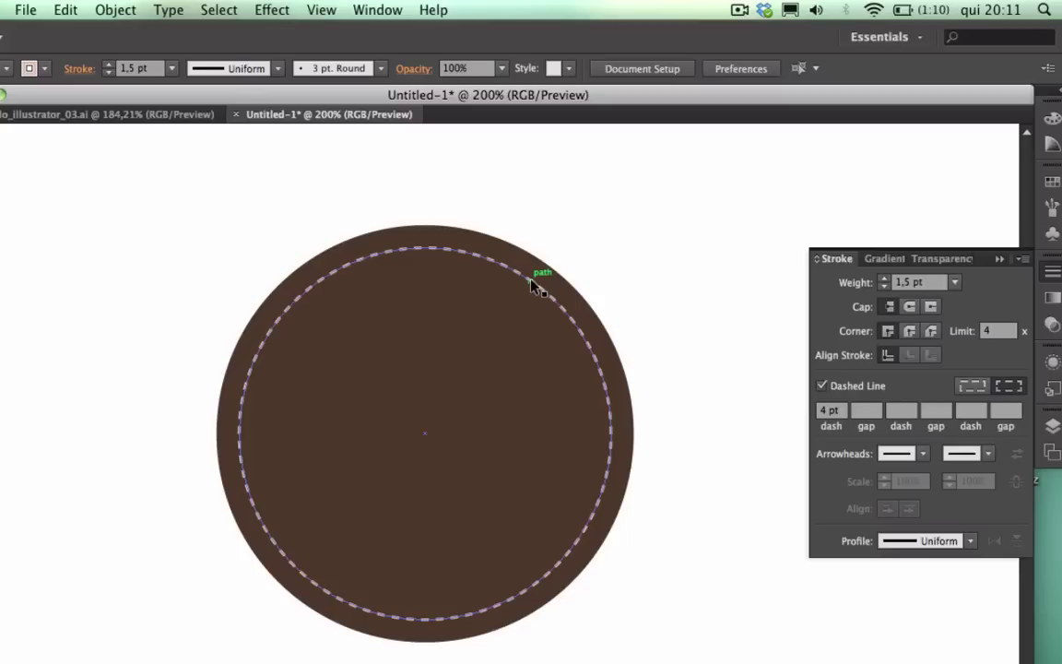
{"action": "left_click", "coordinate": [531, 285]}
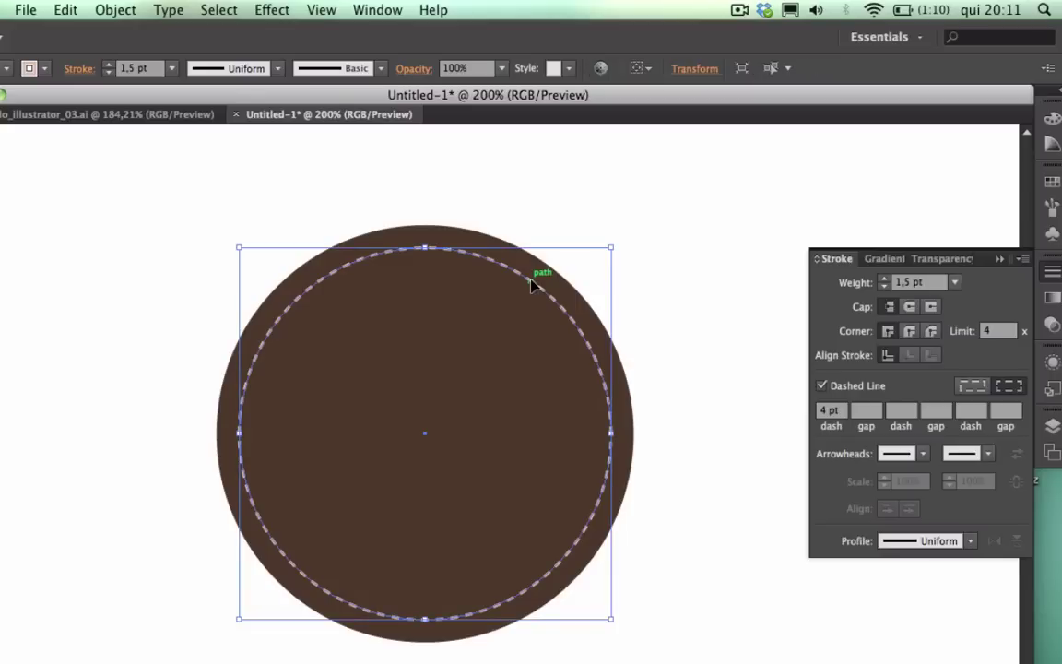
{"action": "key", "text": "a"}
{"action": "key", "text": "v"}
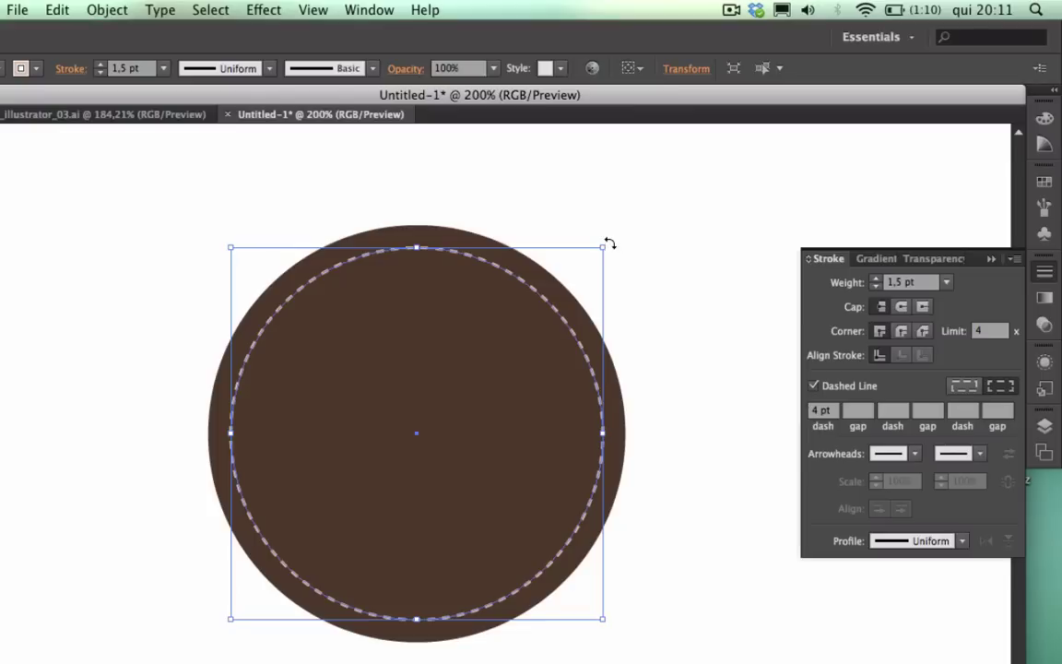
{"action": "left_click_drag", "start_coordinate": [605, 246], "coordinate": [594, 258]}
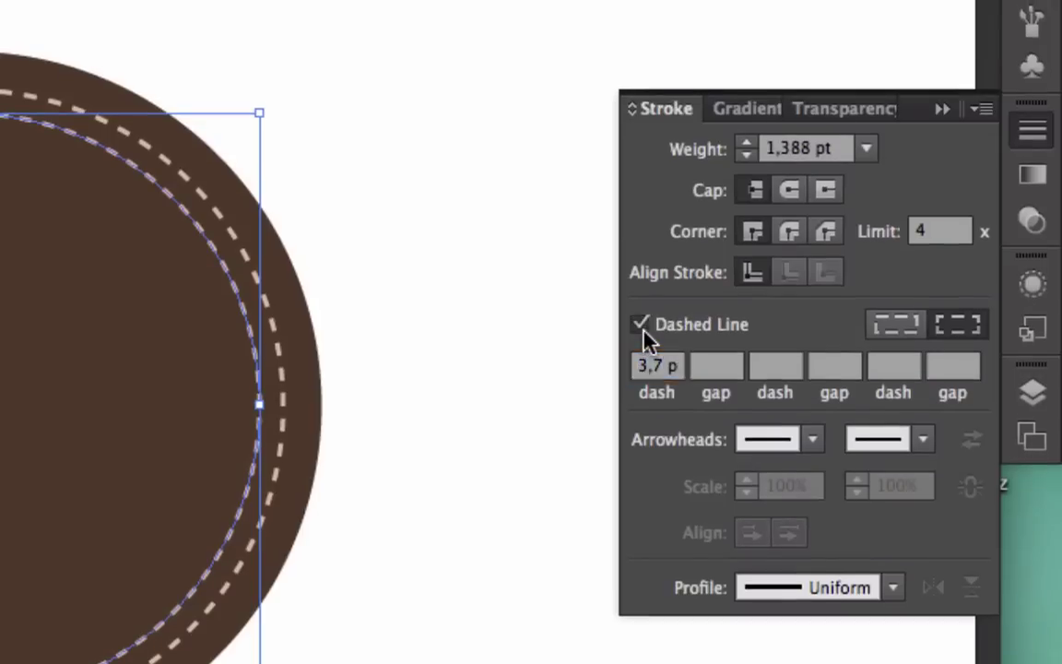
Make the smaller ring solid with a 2 pt stroke, then deselect.
{"action": "left_click", "coordinate": [814, 387]}
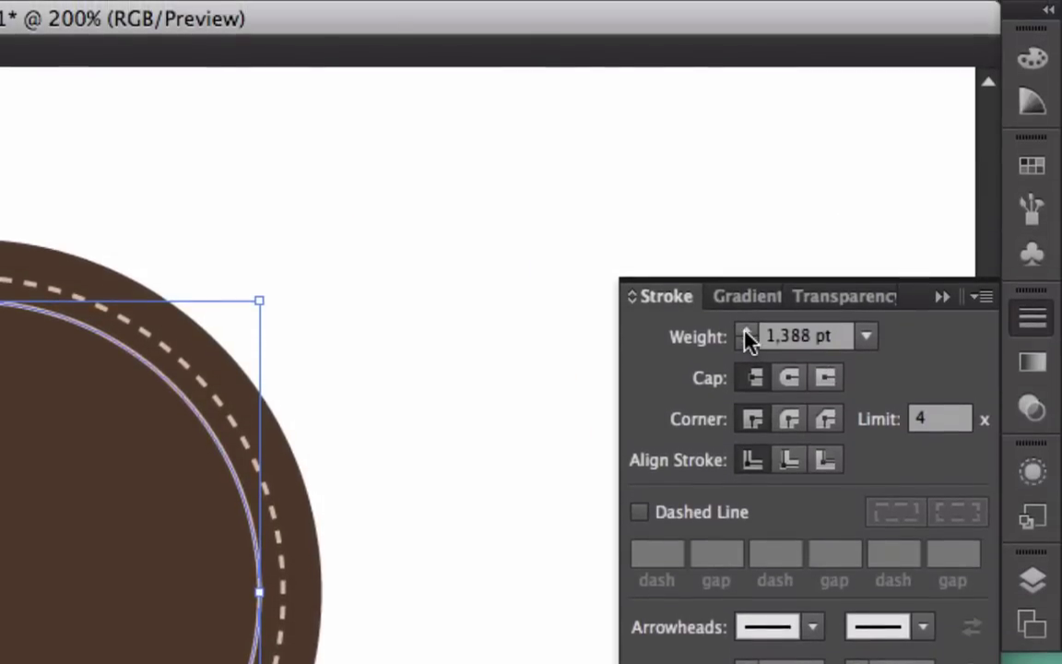
{"action": "left_click", "coordinate": [746, 331]}
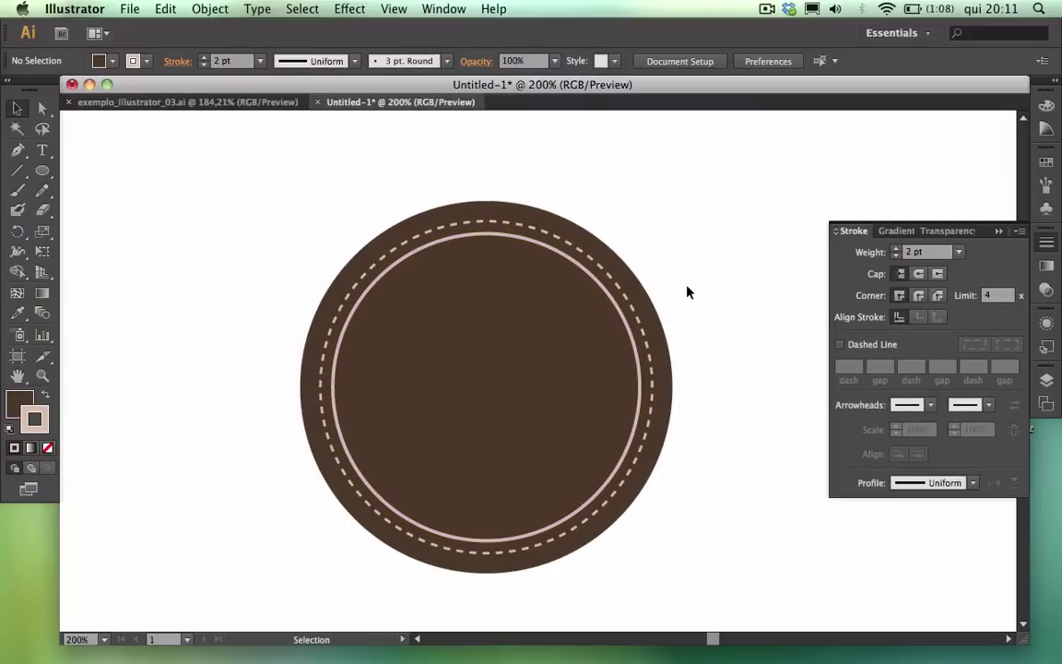
{"action": "left_click", "coordinate": [690, 288]}
{"action": "left_click", "coordinate": [1002, 233]}
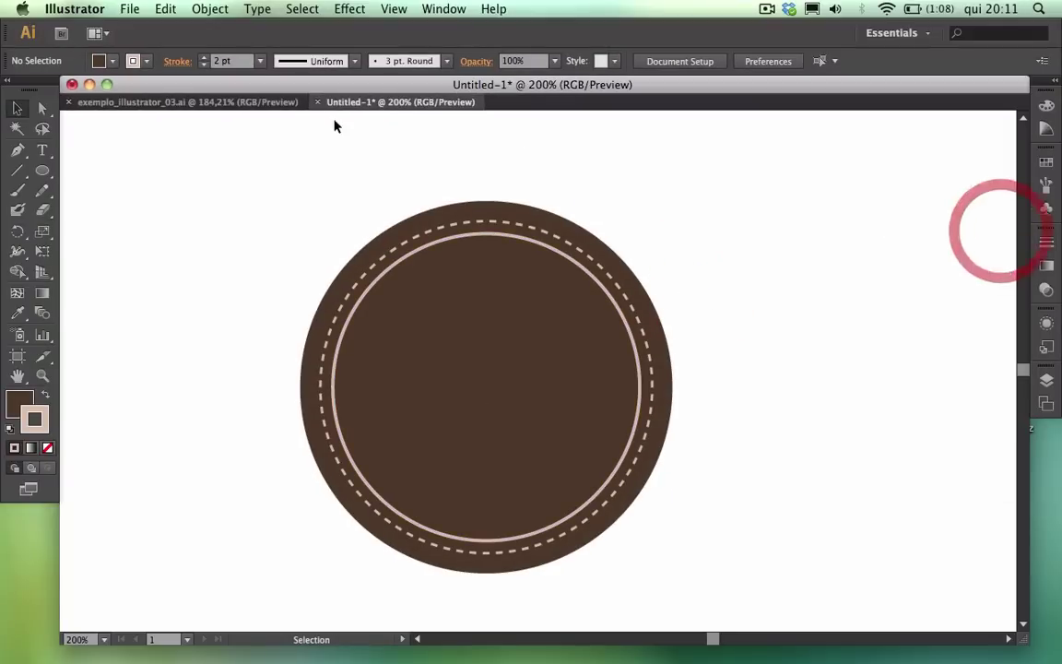
{"action": "left_click", "coordinate": [276, 102]}
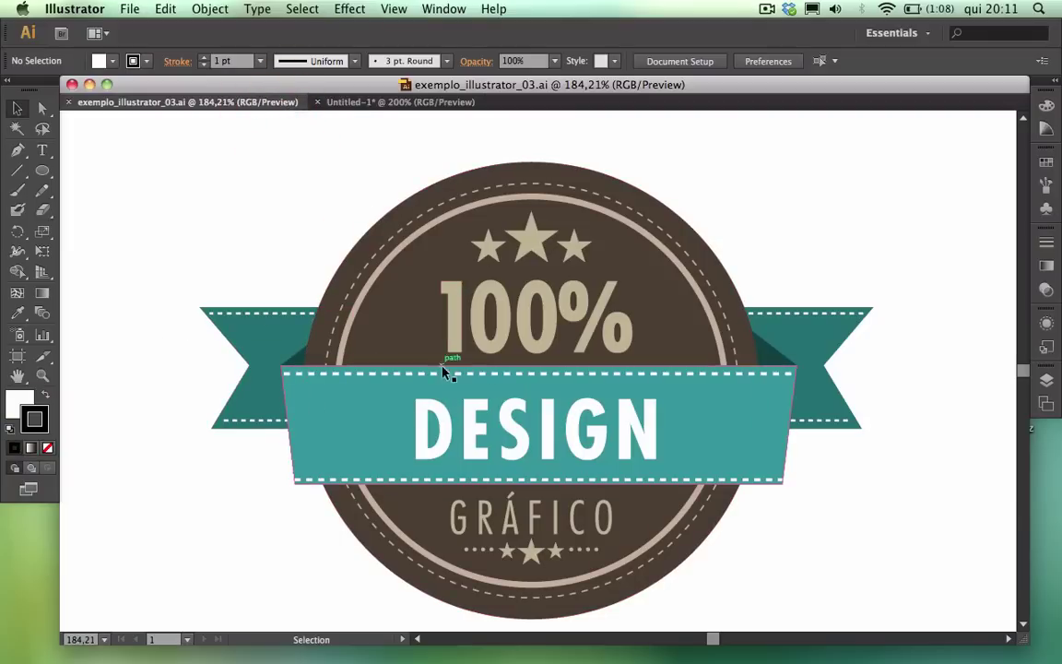
{"action": "left_click", "coordinate": [405, 104]}
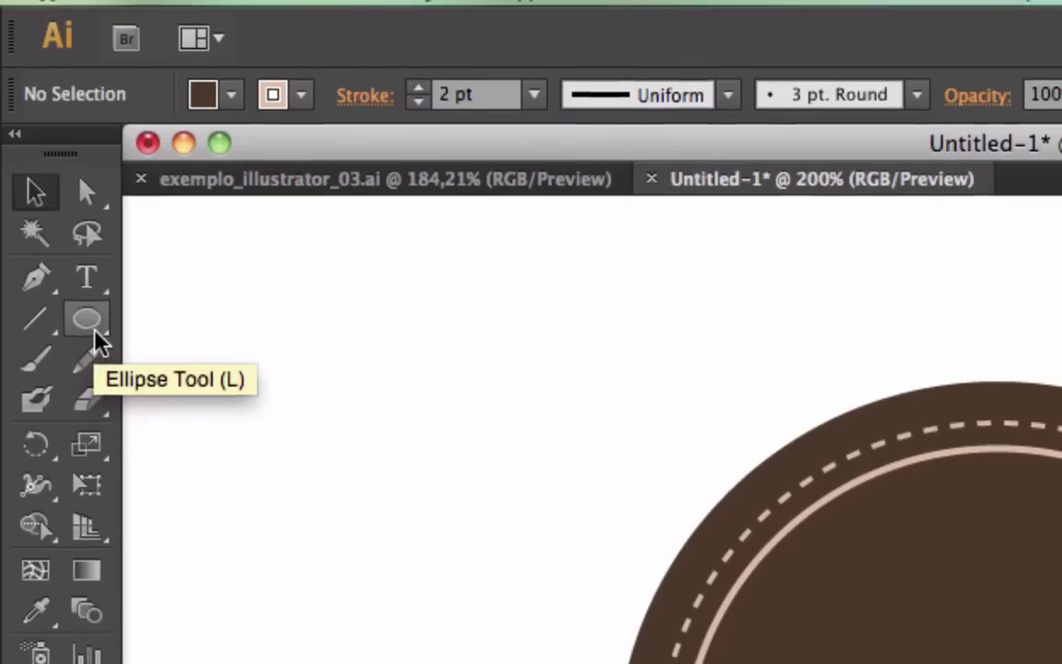
Draw a 123 × 43 px rectangle from the badge centre past its right edge.
{"action": "left_click", "coordinate": [93, 332]}
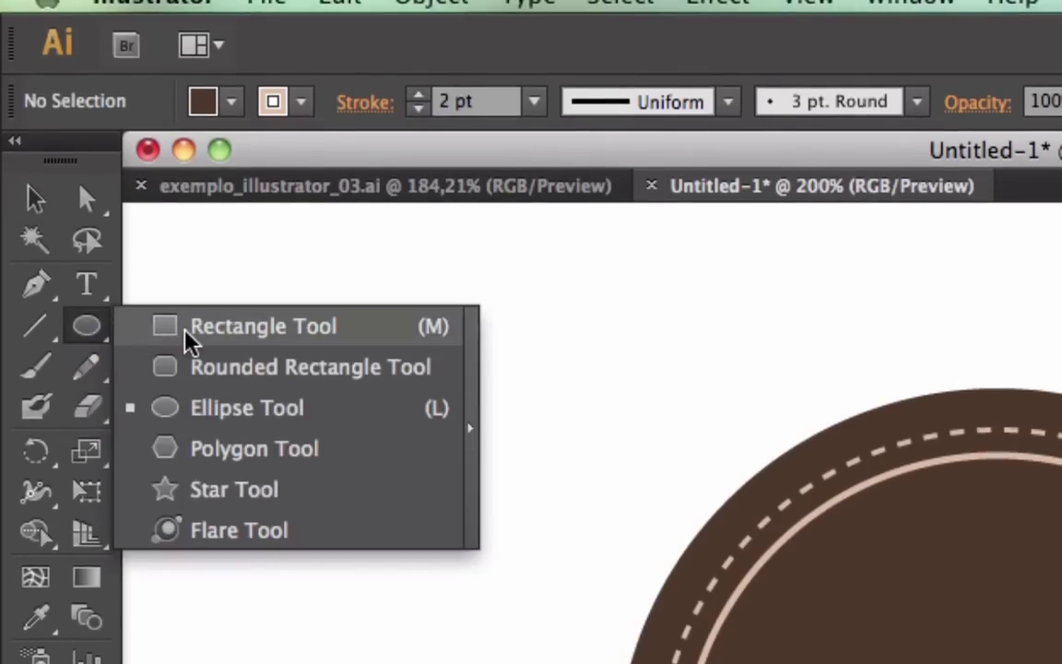
{"action": "left_click", "coordinate": [187, 331]}
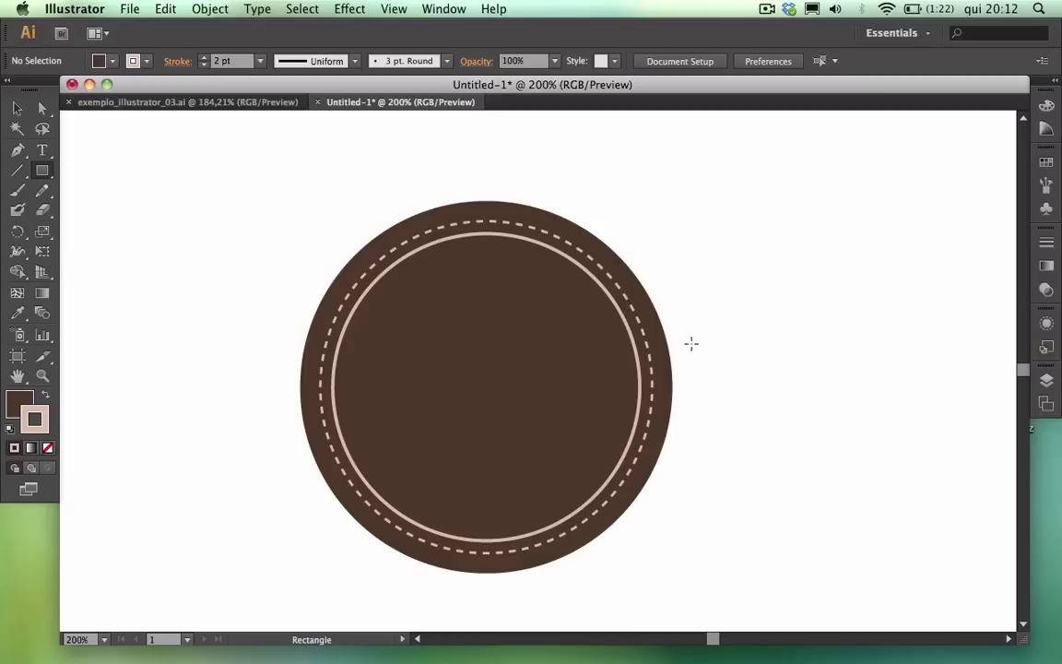
{"action": "left_click_drag", "start_coordinate": [692, 343], "coordinate": [486, 409]}
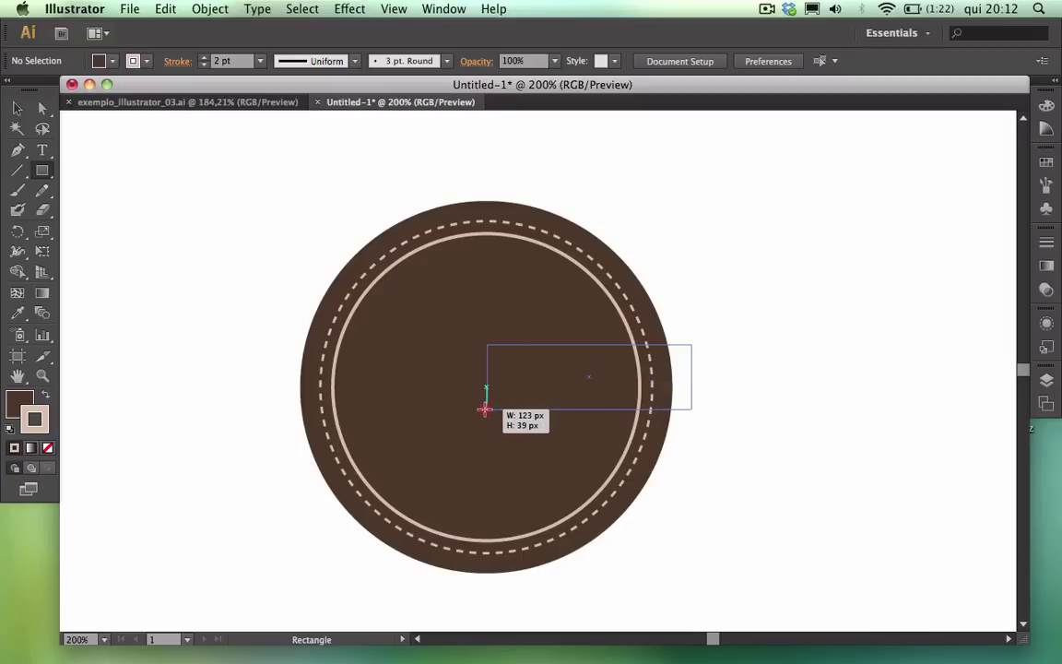
{"action": "mouse_move", "coordinate": [485, 408]}
{"action": "left_mouse_down"}
{"action": "mouse_move", "coordinate": [488, 426]}
{"action": "mouse_move", "coordinate": [486, 414]}
{"action": "left_mouse_up"}
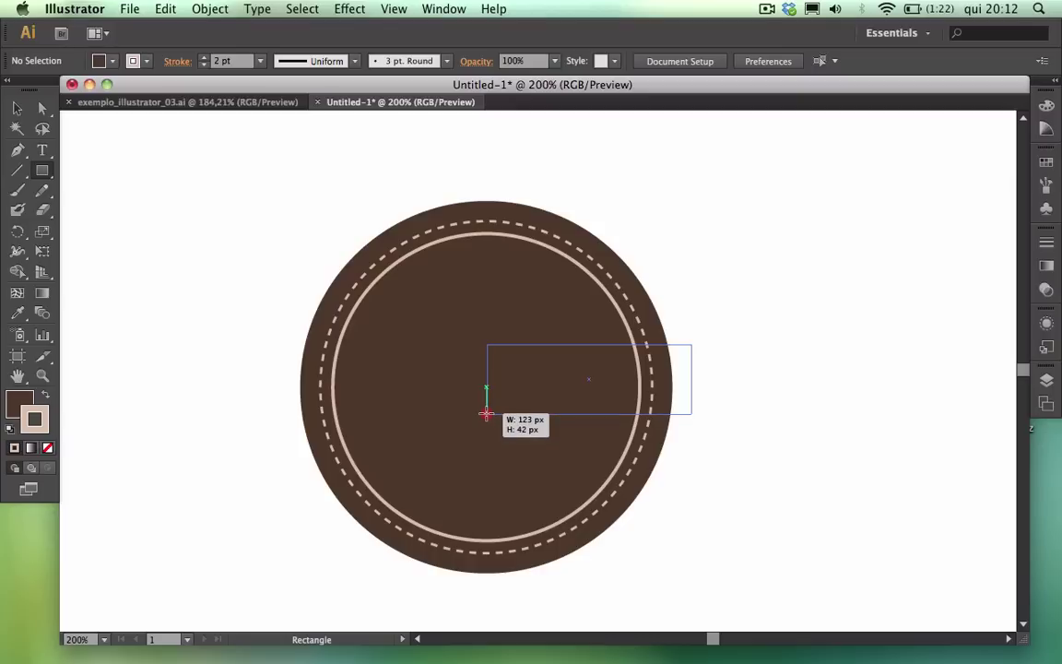
{"action": "left_click_drag", "start_coordinate": [486, 414], "coordinate": [486, 417]}
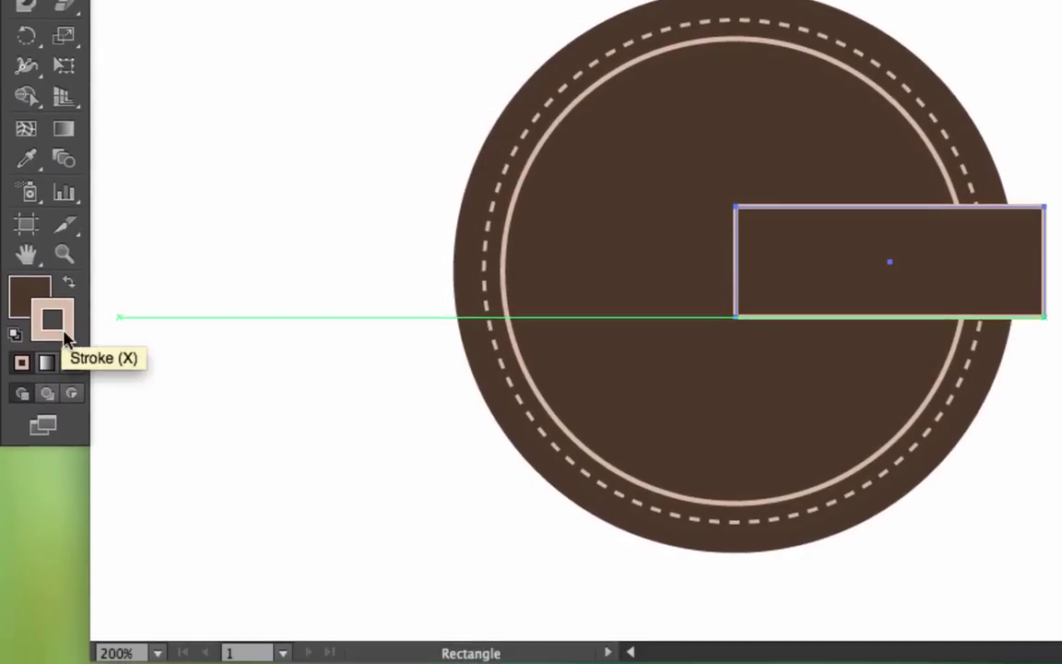
Remove the rectangle's outline and fill it teal 3C7A6E.
{"action": "left_click", "coordinate": [72, 362]}
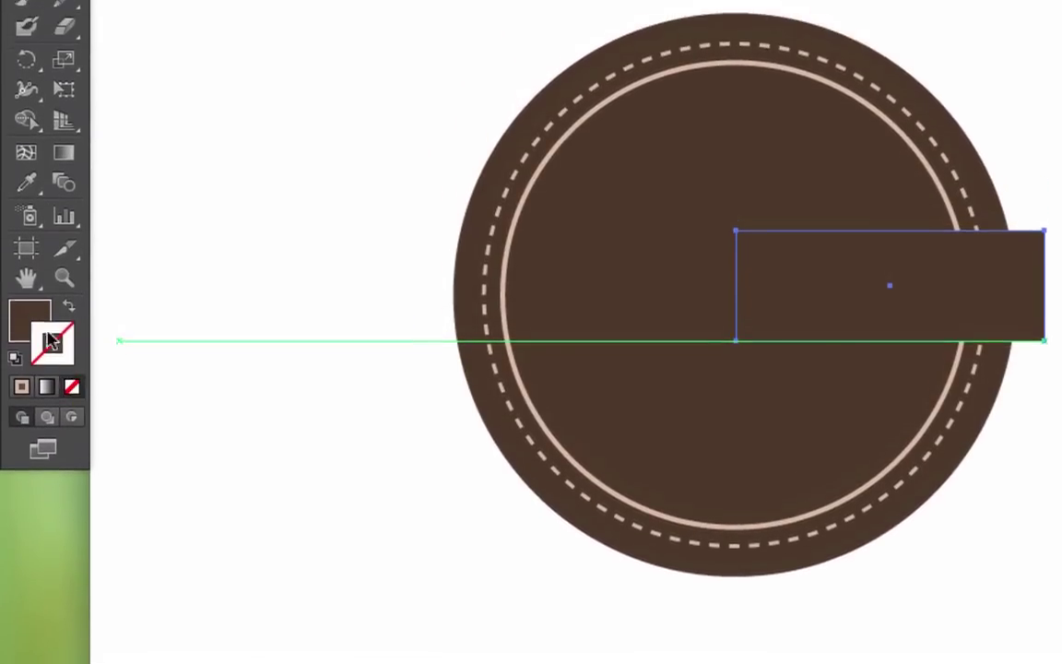
{"action": "double_click", "coordinate": [28, 318]}
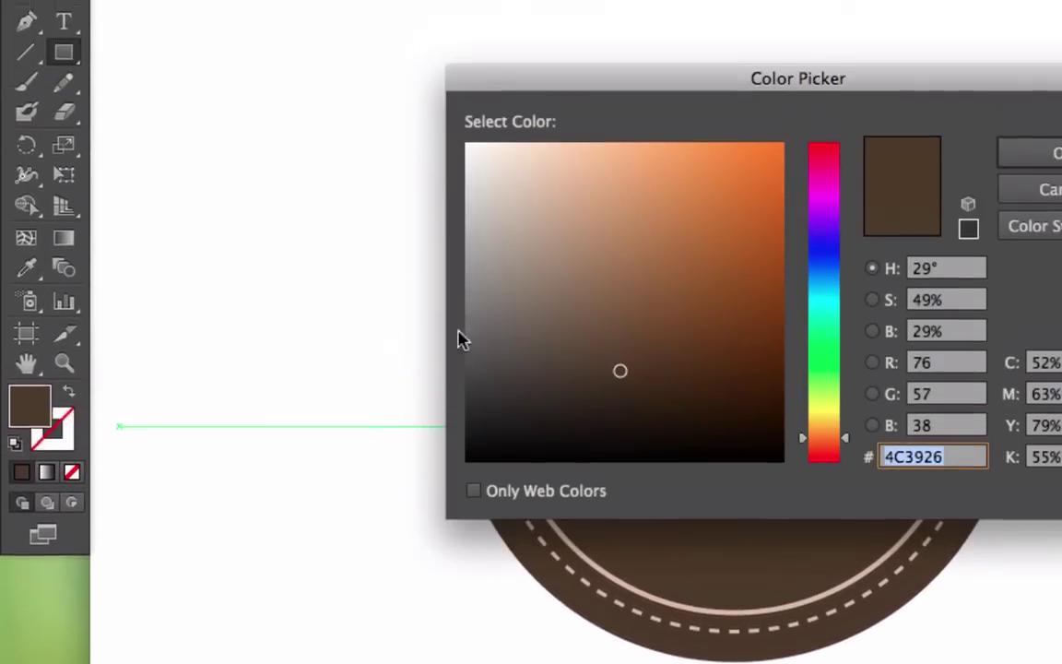
{"action": "mouse_move", "coordinate": [533, 338]}
{"action": "left_mouse_down"}
{"action": "mouse_move", "coordinate": [532, 296]}
{"action": "mouse_move", "coordinate": [531, 331]}
{"action": "mouse_move", "coordinate": [525, 325]}
{"action": "left_mouse_up"}
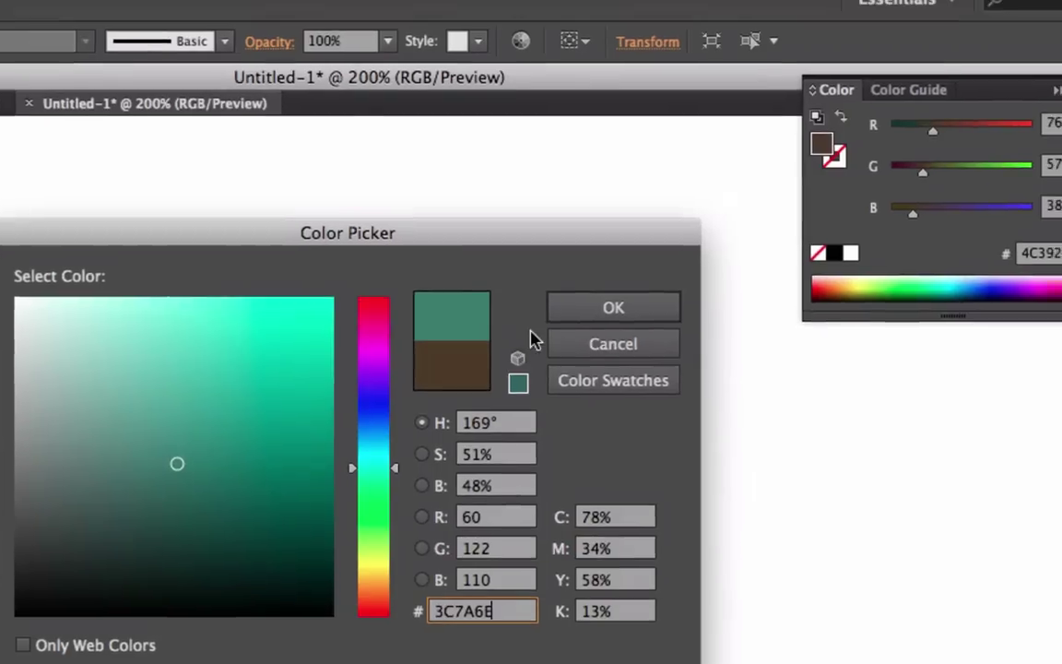
{"action": "left_click", "coordinate": [959, 171]}
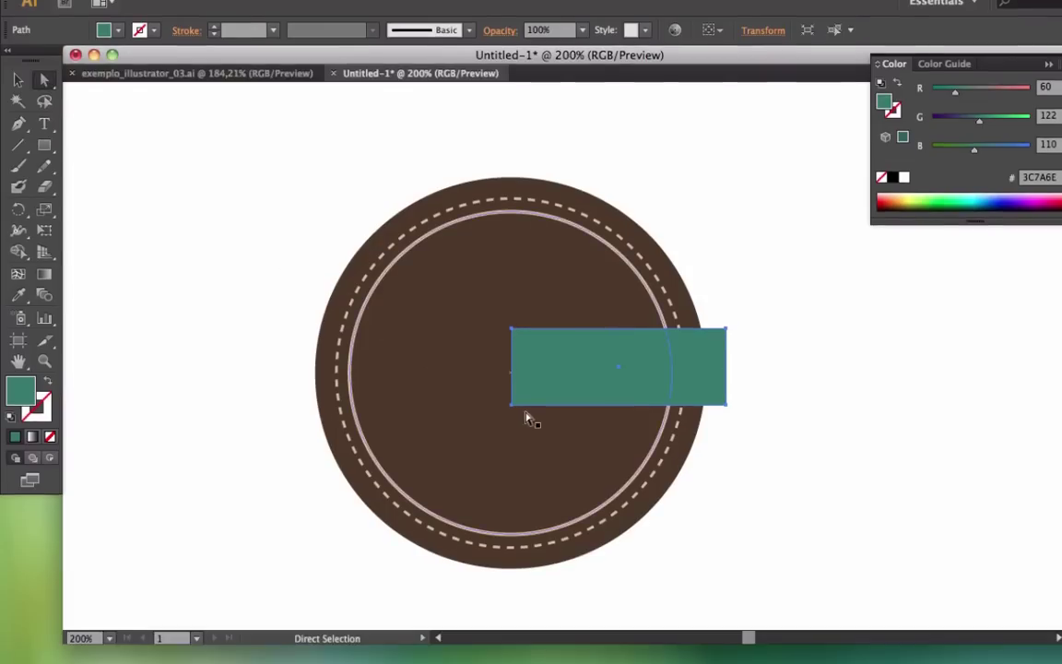
Pull the band's bottom-right anchor inward to slant its right end.
{"action": "left_click", "coordinate": [713, 433]}
{"action": "left_click", "coordinate": [673, 405]}
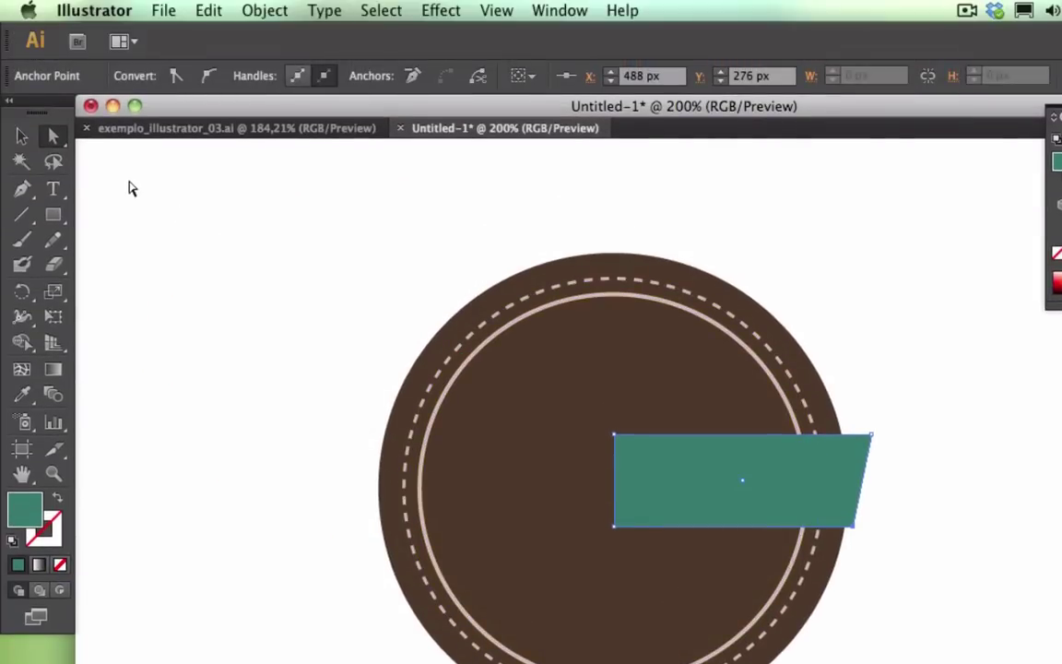
{"action": "left_click", "coordinate": [26, 140]}
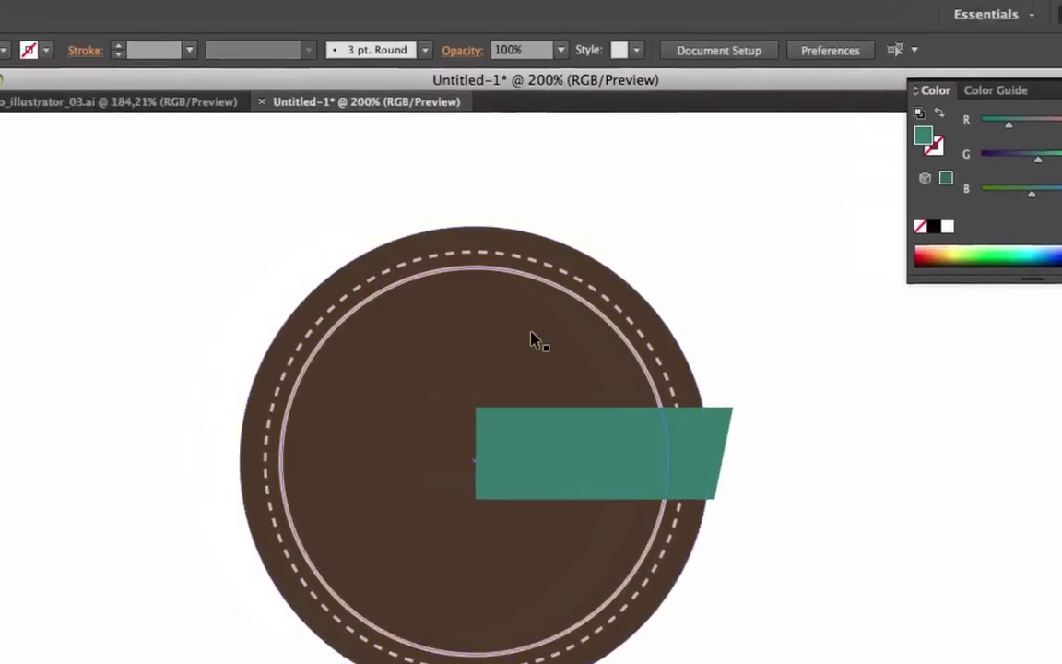
{"action": "left_click", "coordinate": [212, 281]}
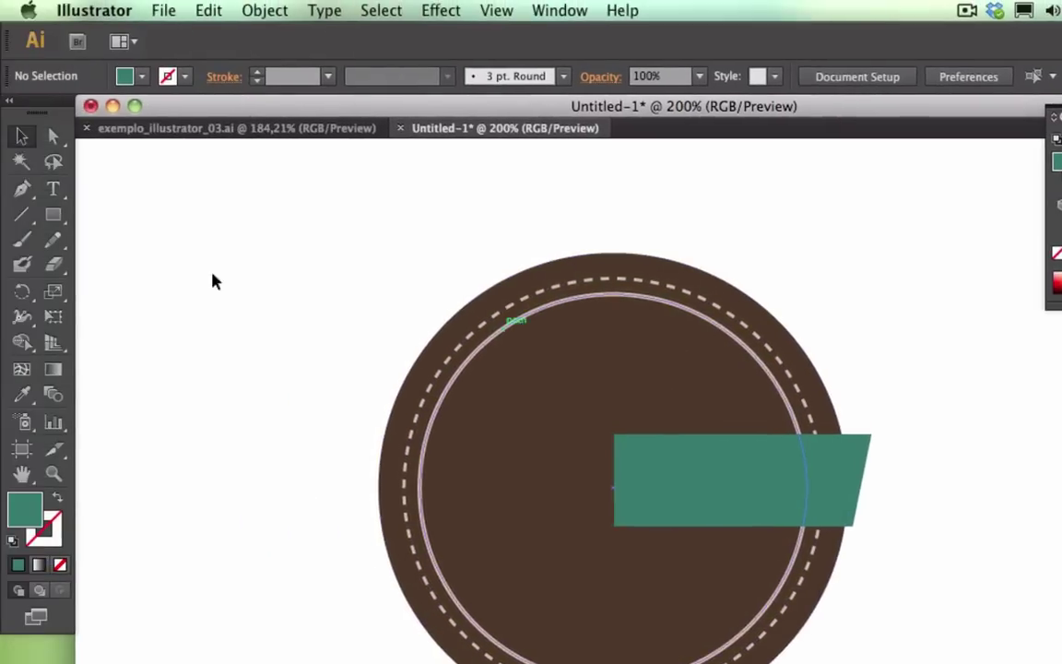
{"action": "left_click", "coordinate": [55, 215]}
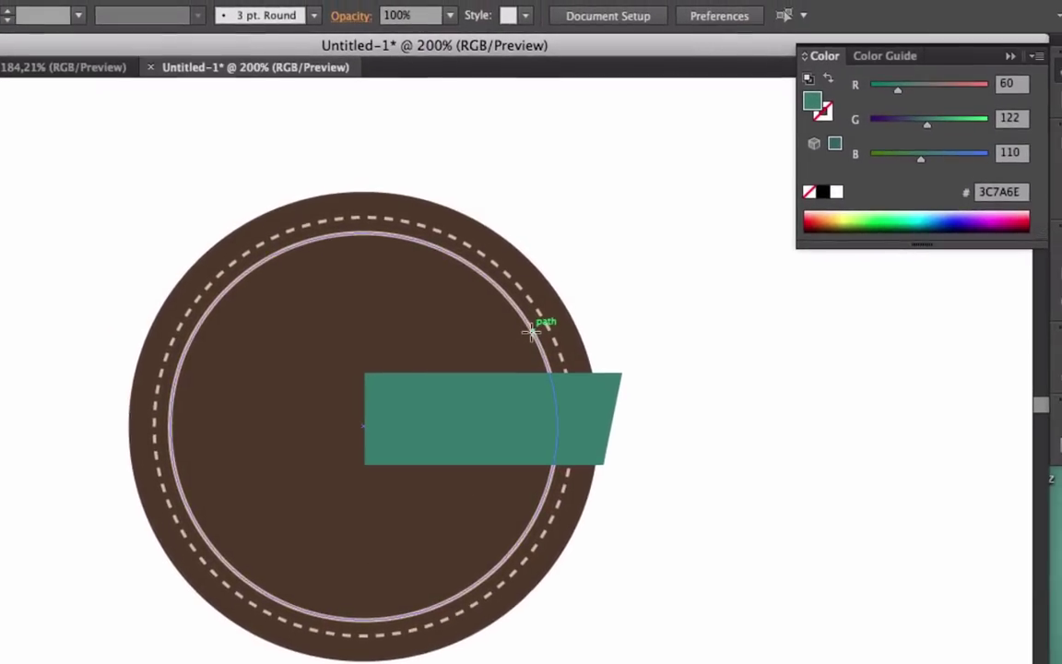
Draw a small teal rectangle at the band's right end and cut a V-notch into its right edge.
{"action": "left_click_drag", "start_coordinate": [532, 332], "coordinate": [639, 330]}
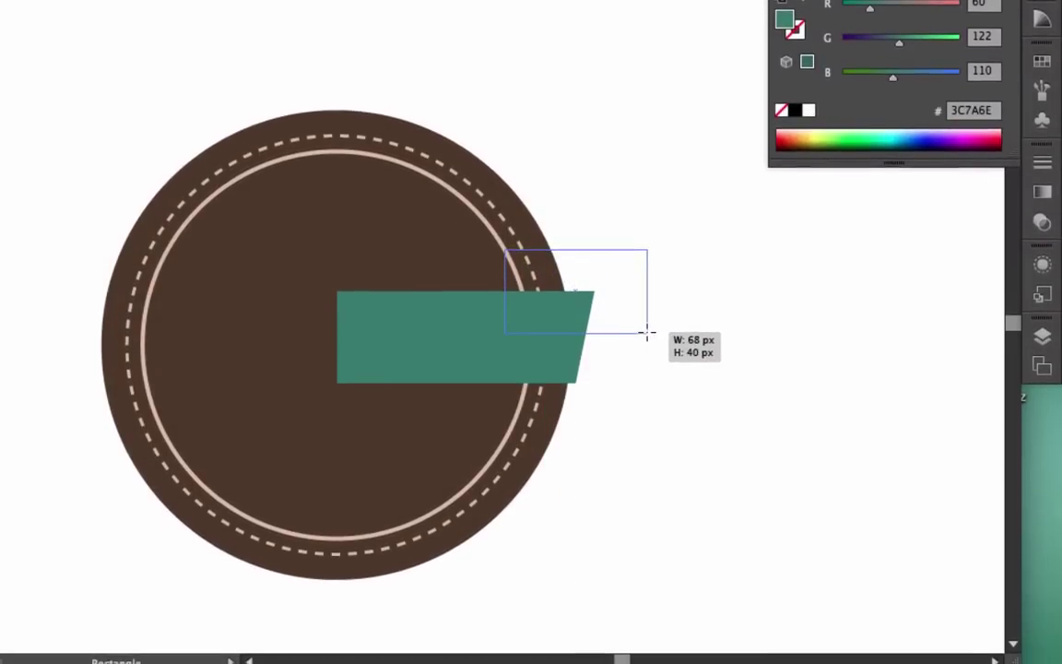
{"action": "left_click_drag", "start_coordinate": [639, 330], "coordinate": [644, 333]}
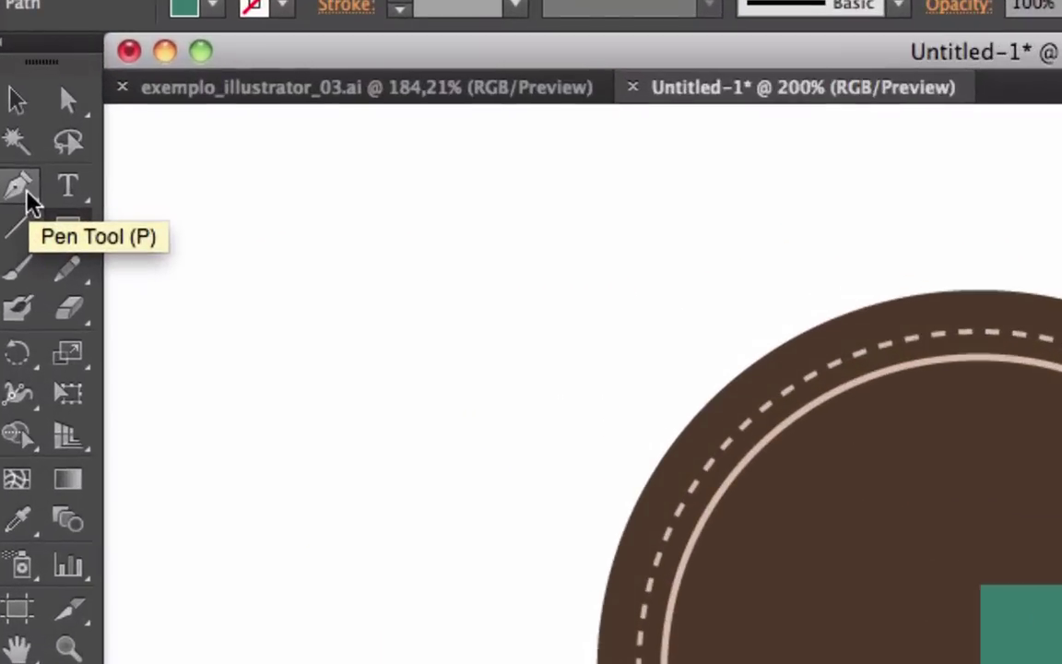
{"action": "left_click", "coordinate": [24, 192]}
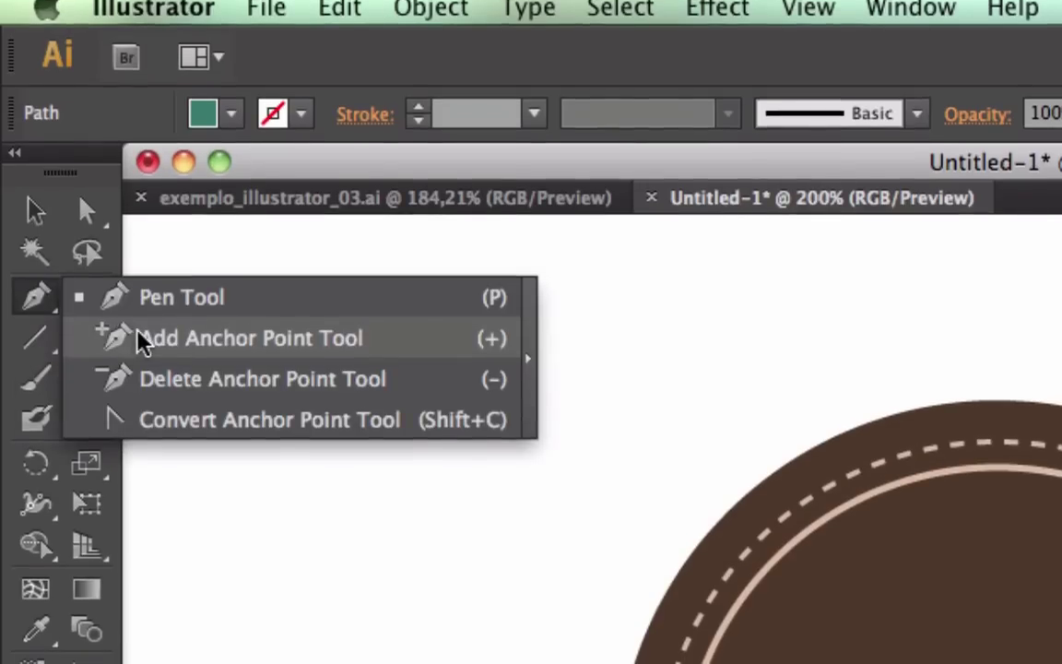
{"action": "left_click", "coordinate": [140, 338]}
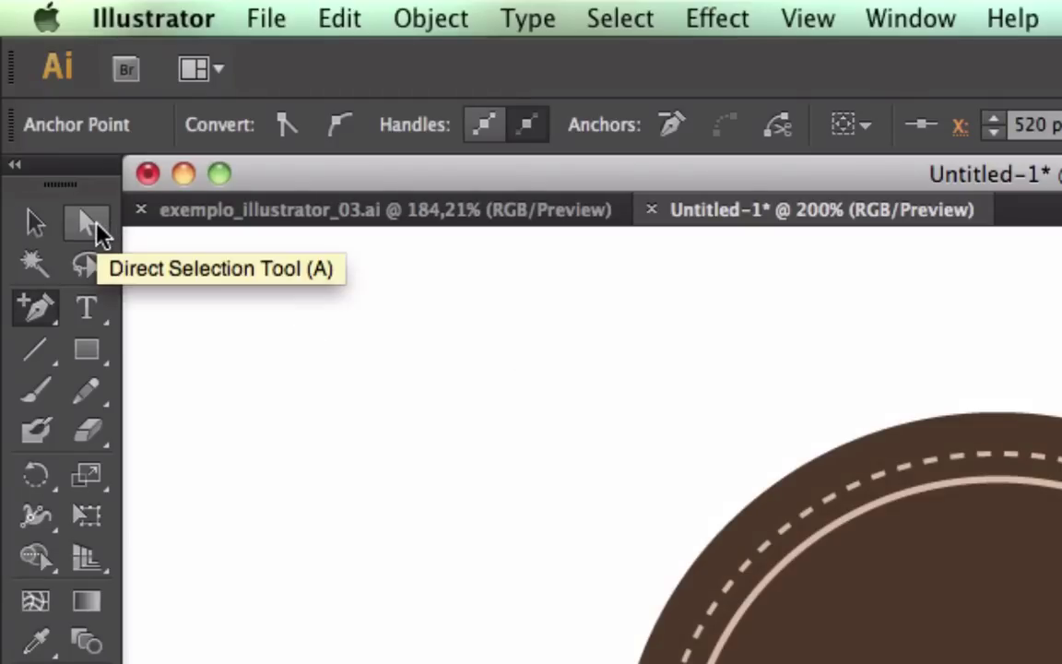
{"action": "left_click", "coordinate": [96, 226]}
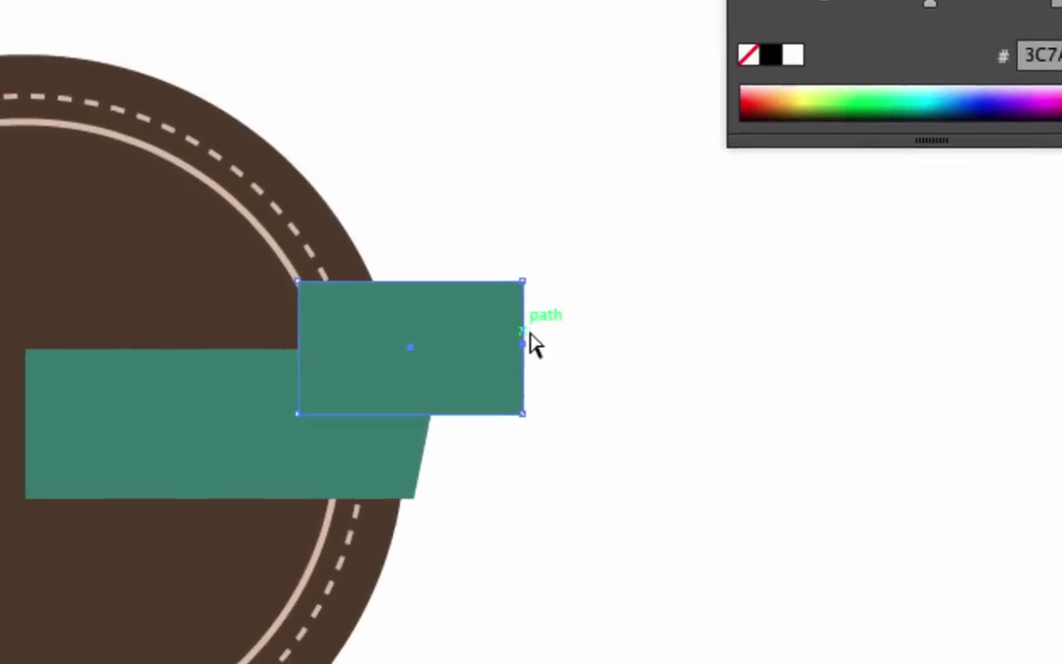
{"action": "left_click", "coordinate": [526, 341]}
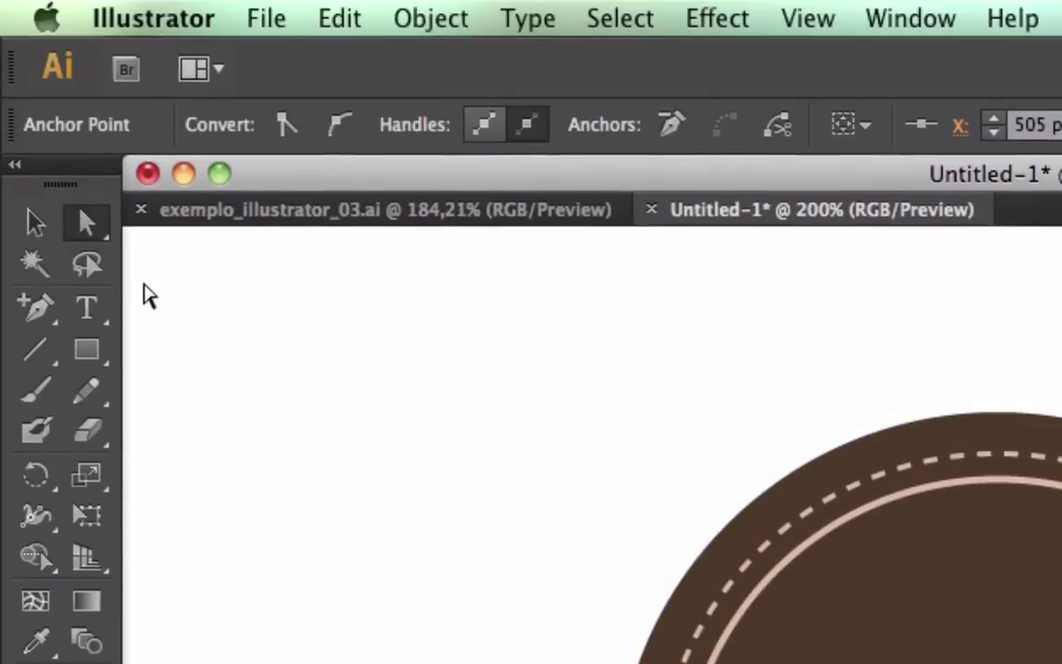
{"action": "left_click", "coordinate": [35, 222]}
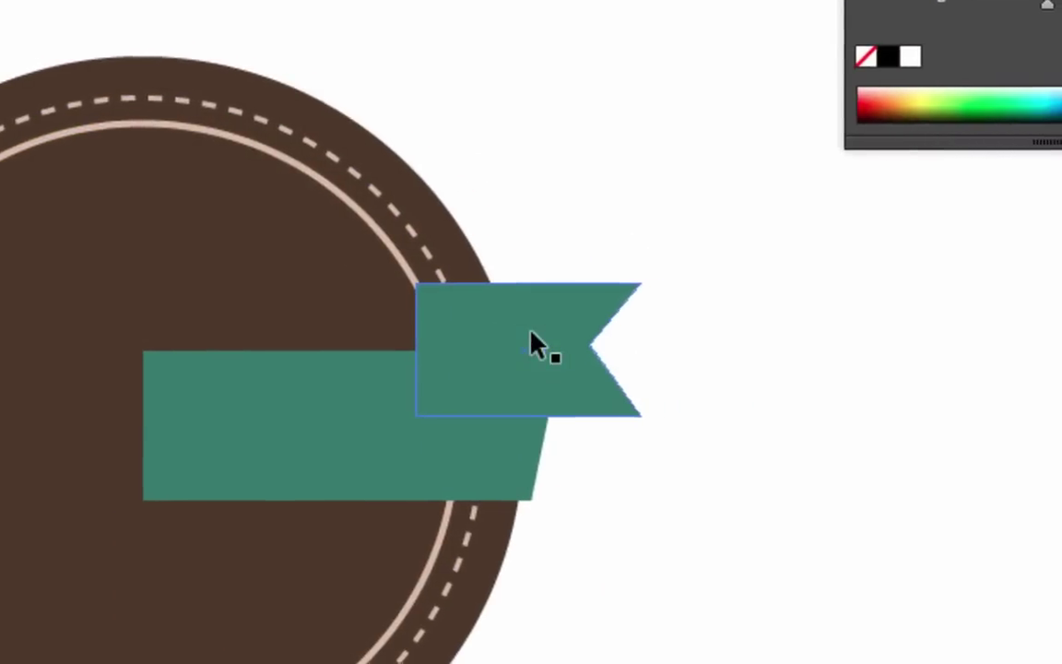
{"action": "left_click", "coordinate": [532, 343]}
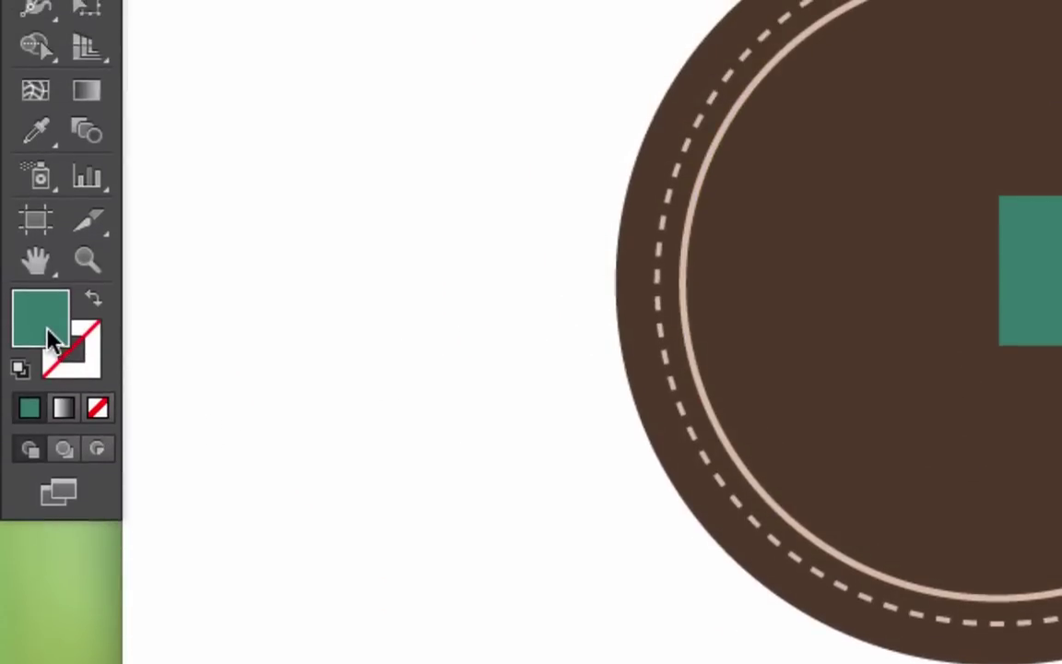
Fill the notched tail with darker green #255149.
{"action": "double_click", "coordinate": [49, 330]}
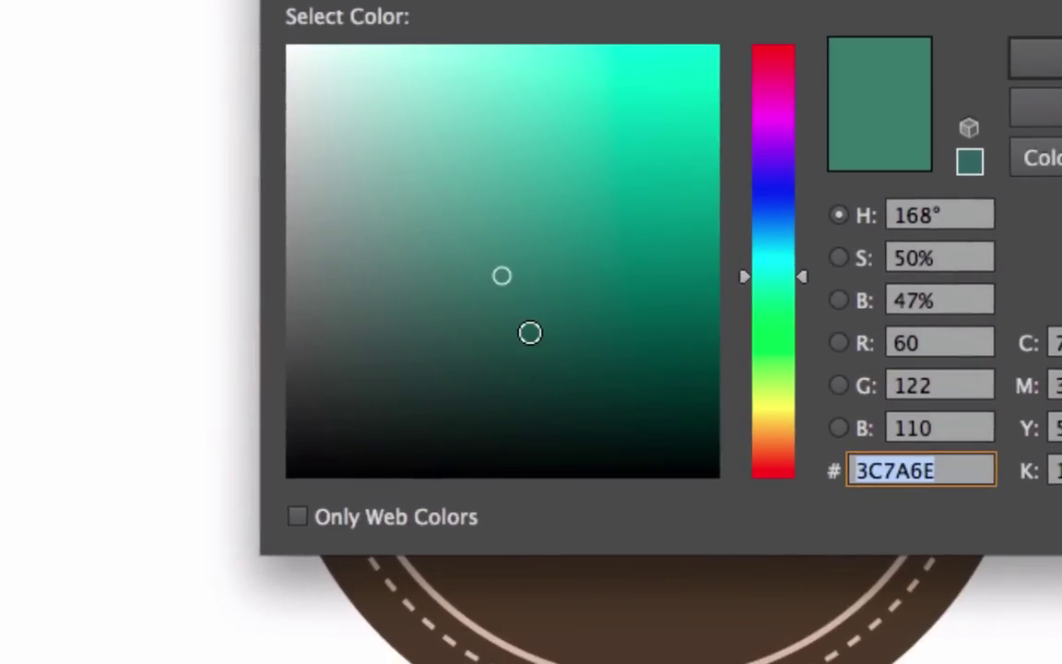
{"action": "left_click", "coordinate": [531, 333]}
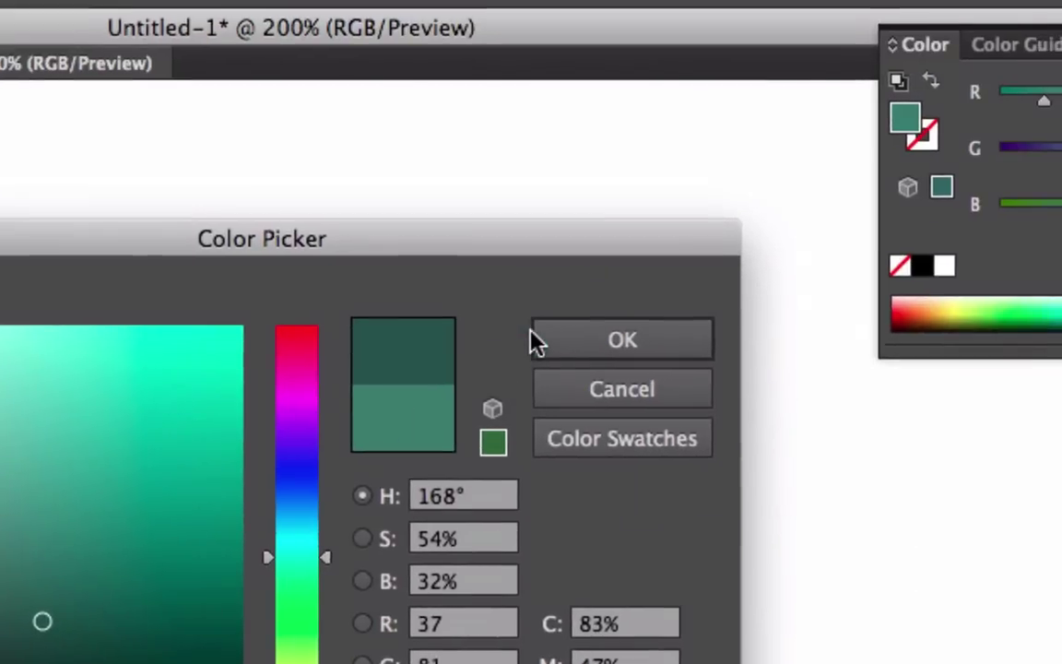
{"action": "left_click", "coordinate": [535, 343]}
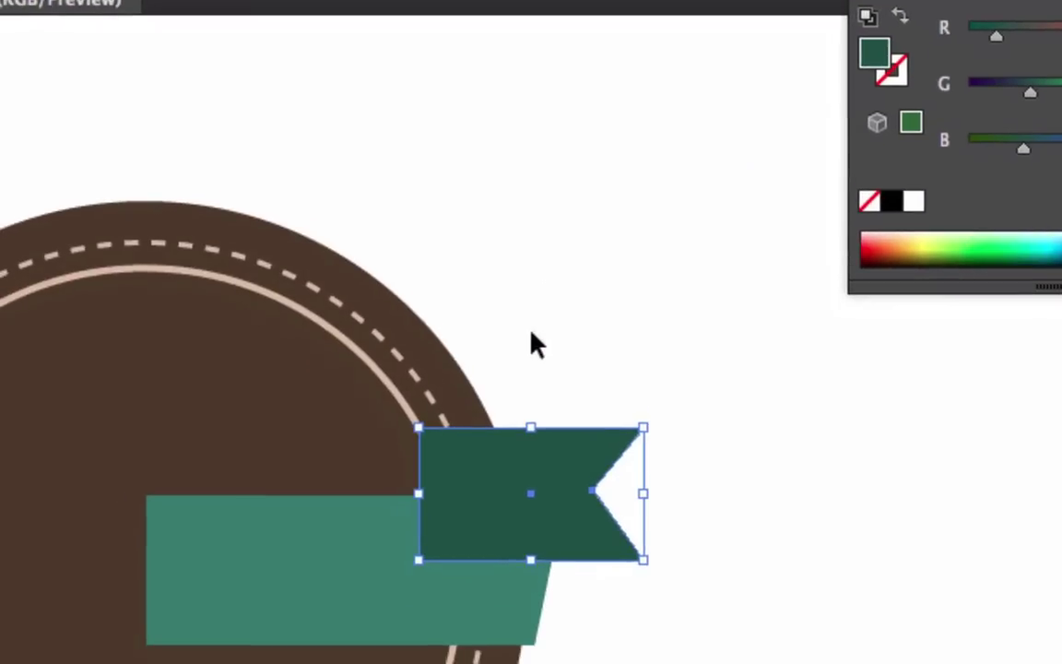
{"action": "left_click", "coordinate": [535, 343]}
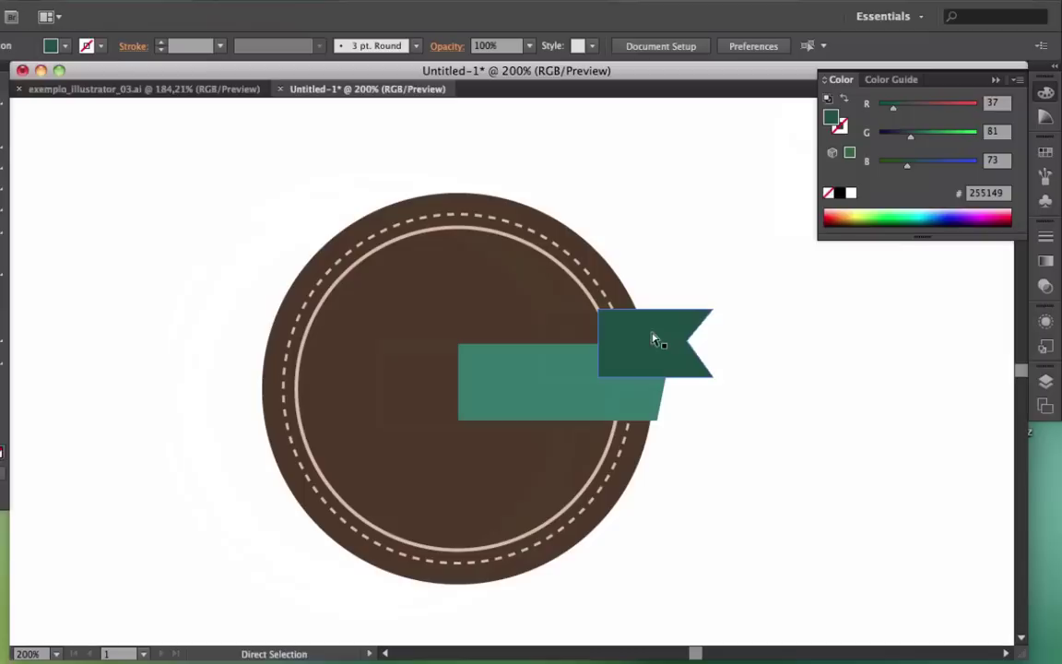
Send the dark tail backward behind the light teal ribbon, then select the ribbon.
{"action": "key", "text": "v"}
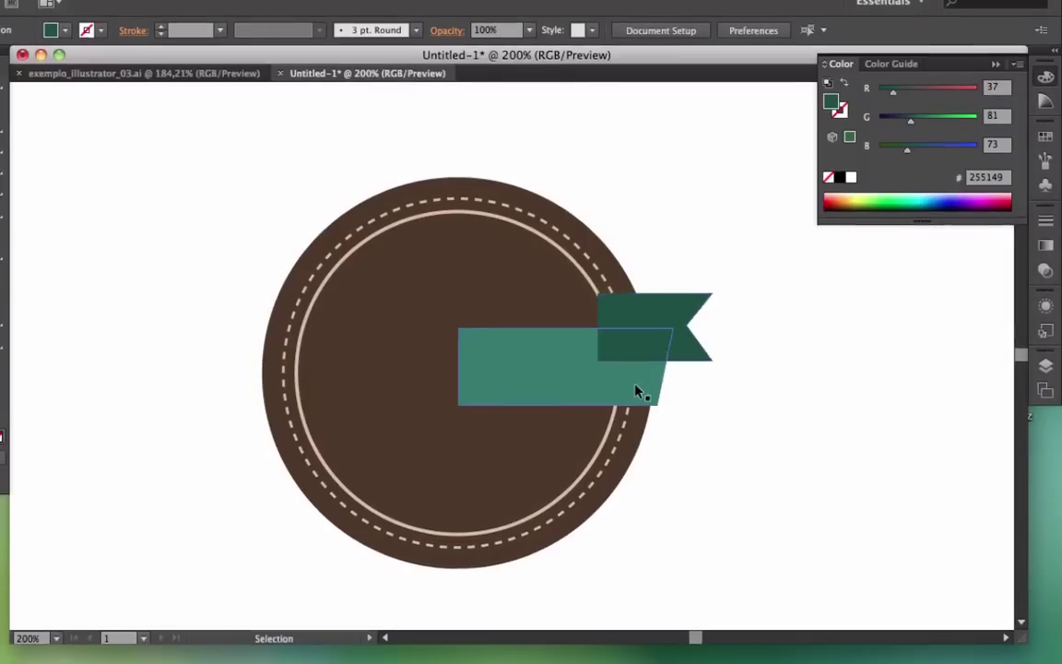
{"action": "left_click", "coordinate": [657, 329]}
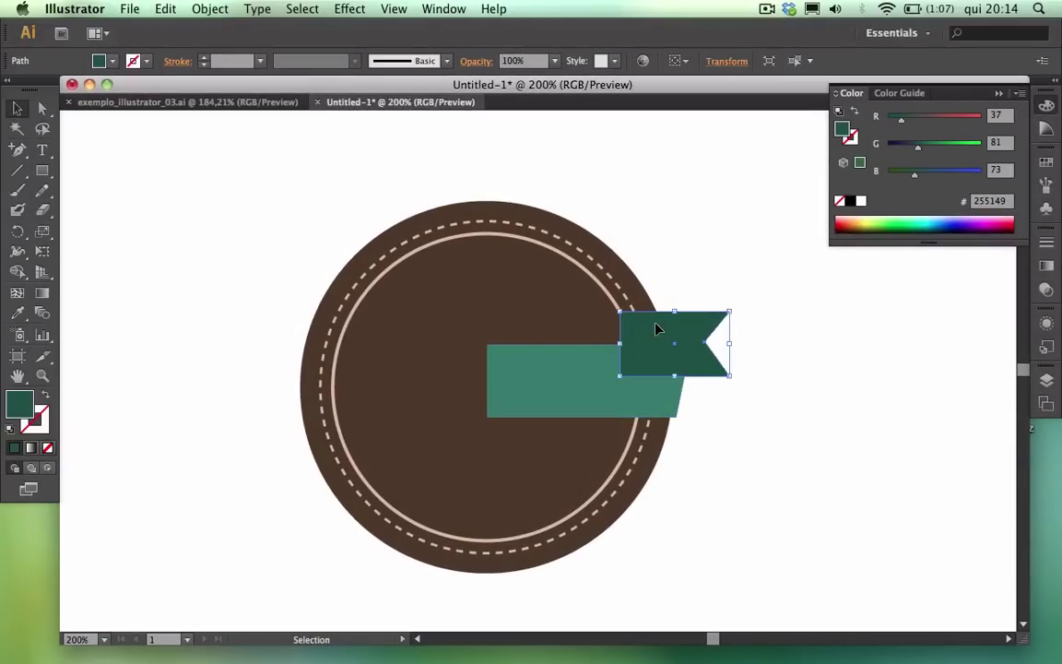
{"action": "right_click", "coordinate": [656, 328]}
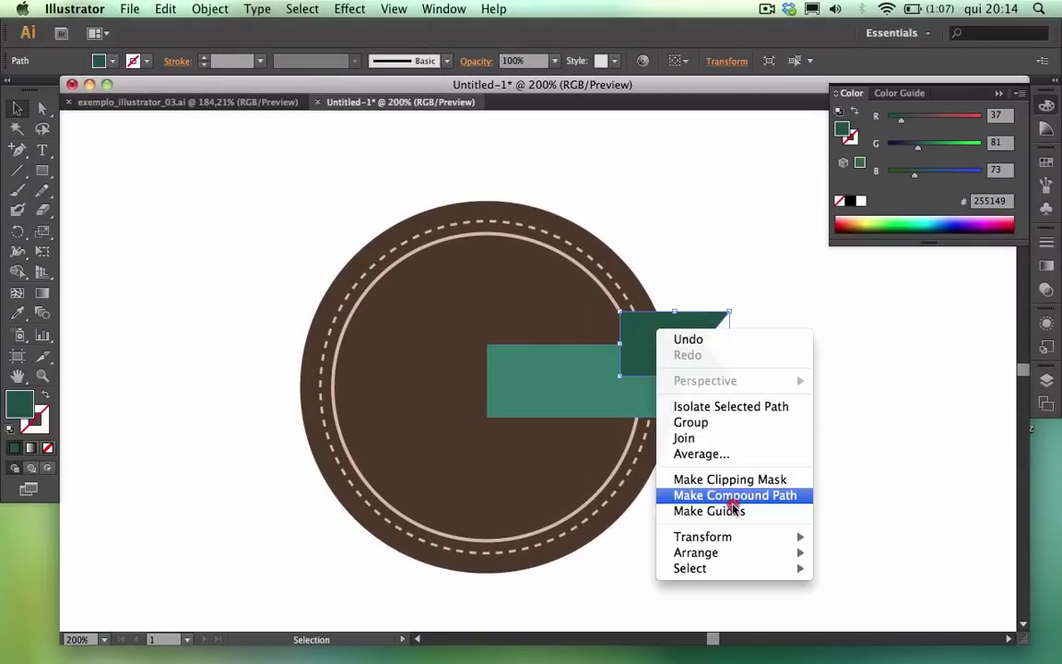
{"action": "mouse_move", "coordinate": [696, 552]}
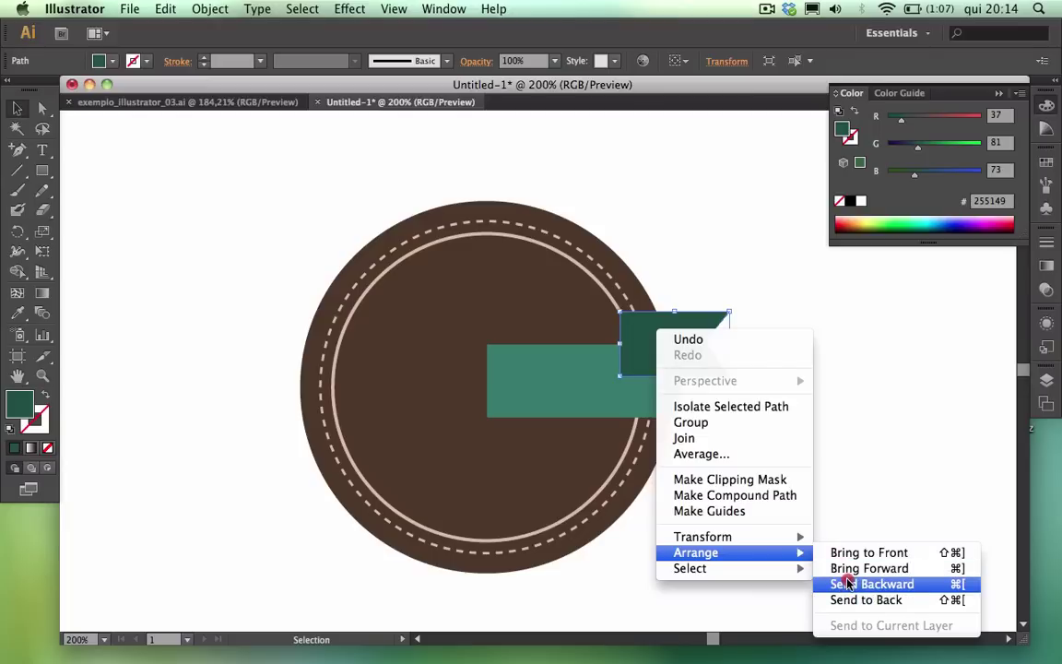
{"action": "left_click", "coordinate": [847, 585]}
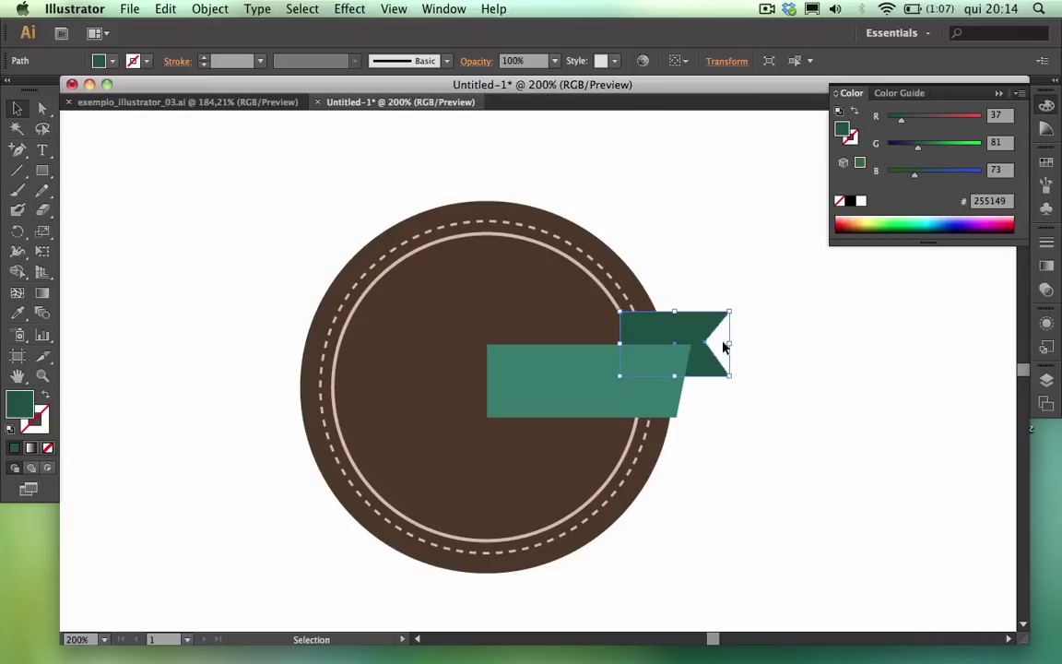
{"action": "left_click", "coordinate": [769, 382]}
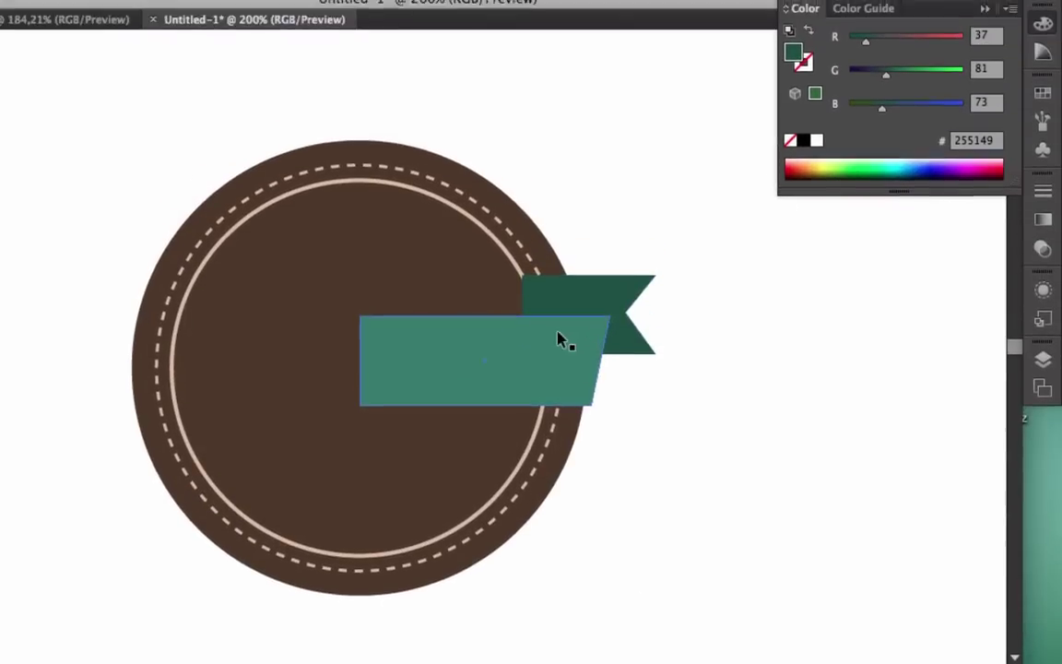
{"action": "left_click", "coordinate": [588, 362]}
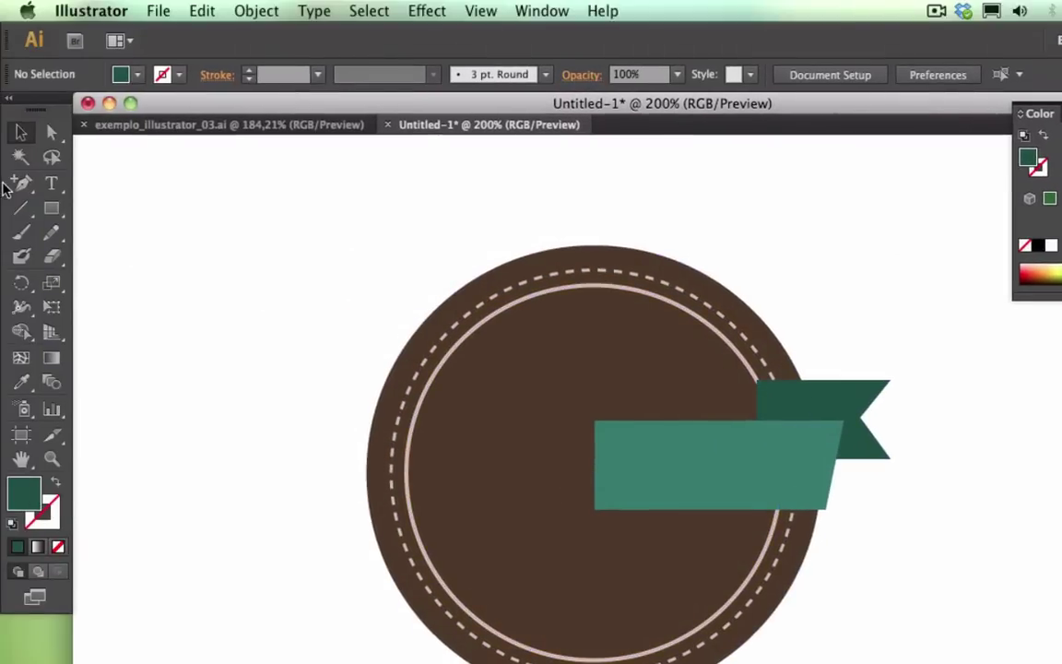
{"action": "left_click", "coordinate": [11, 185]}
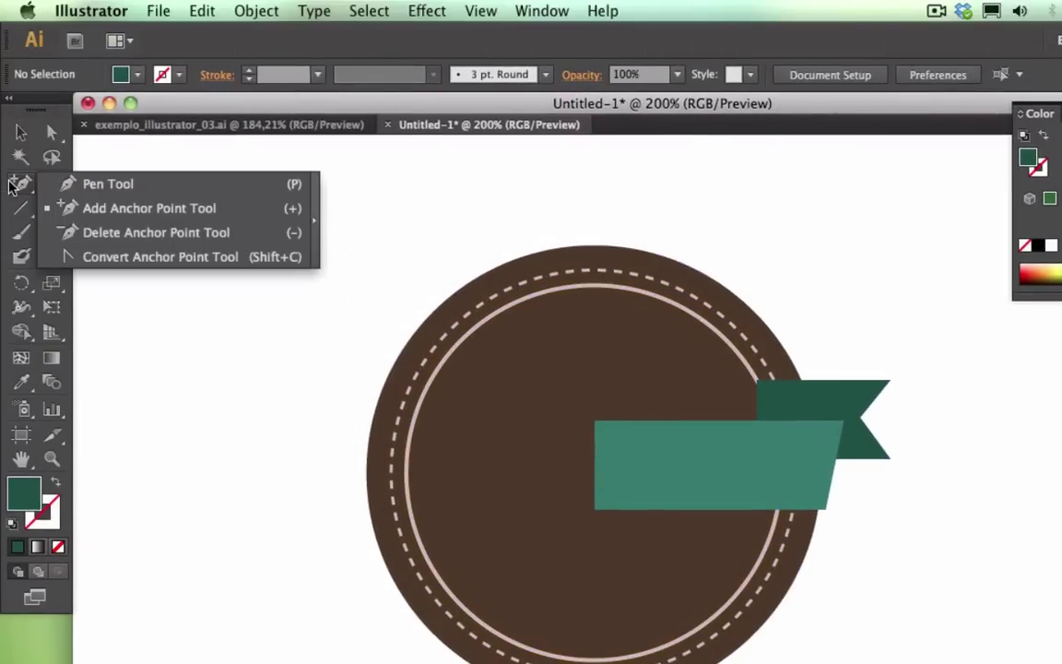
Pen-draw a four-point dark green #255149 fold between the band's lower corner and the notched tail, then select it.
{"action": "left_click", "coordinate": [68, 189]}
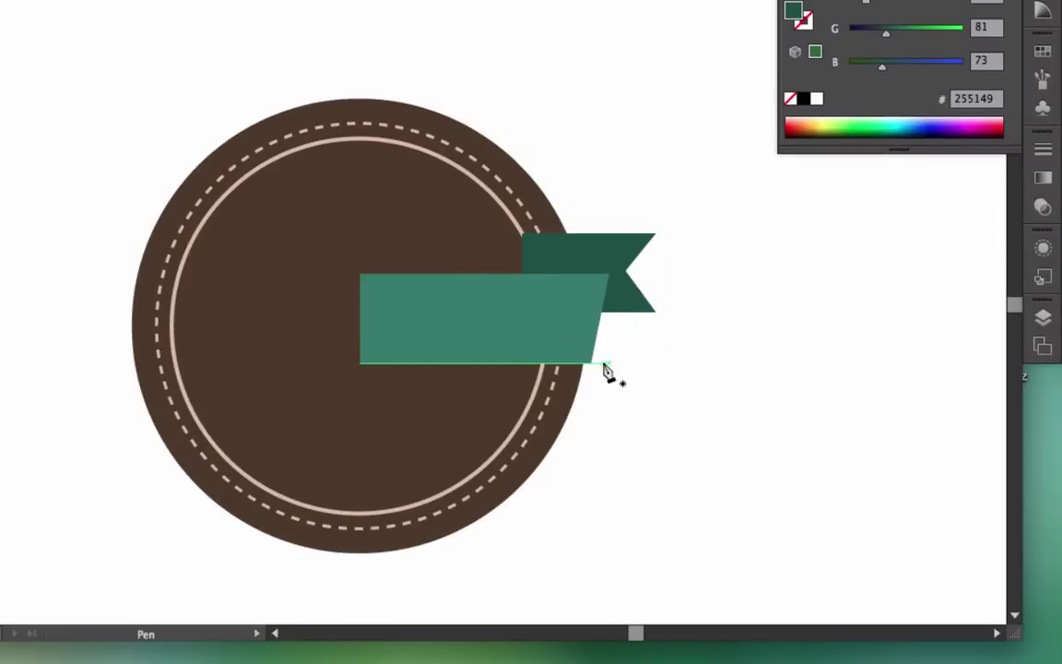
{"action": "left_click_drag", "start_coordinate": [593, 366], "coordinate": [534, 340]}
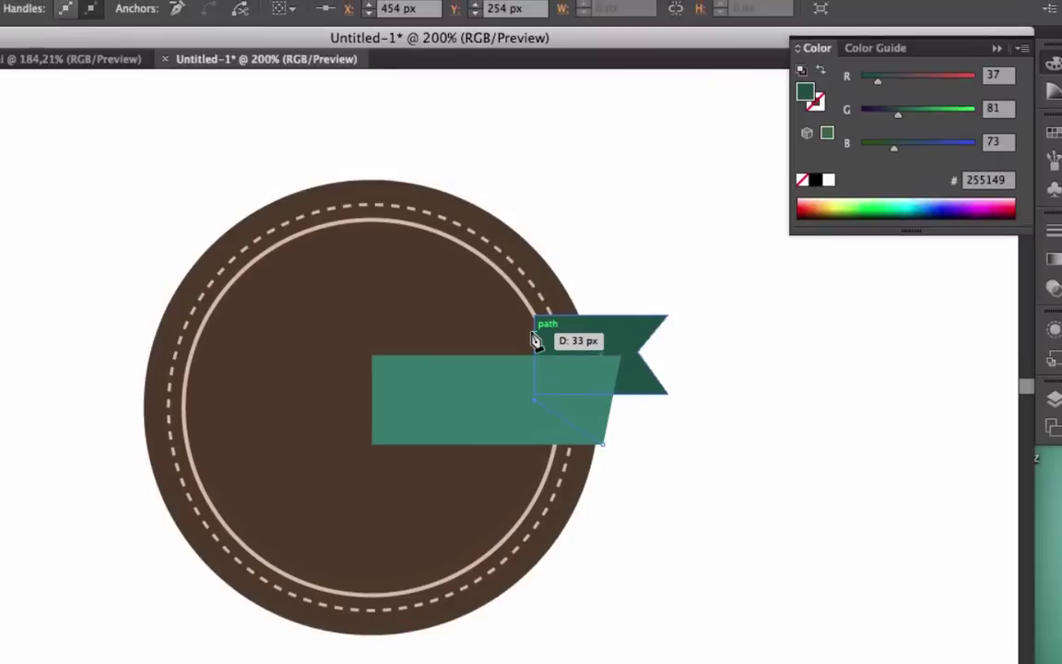
{"action": "left_click", "coordinate": [534, 338]}
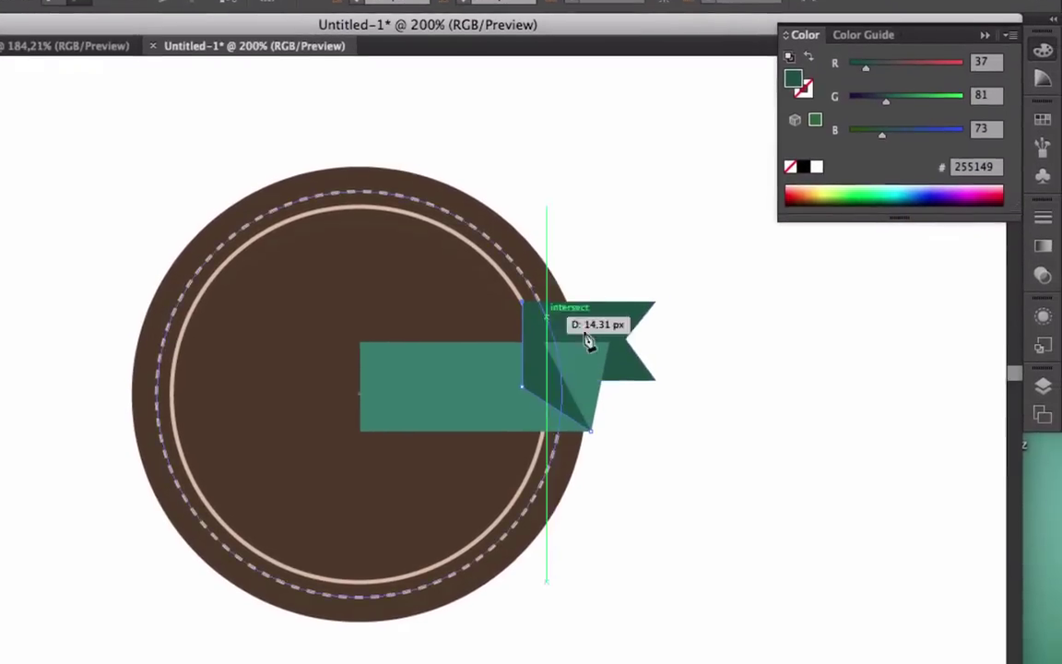
{"action": "left_click", "coordinate": [610, 332]}
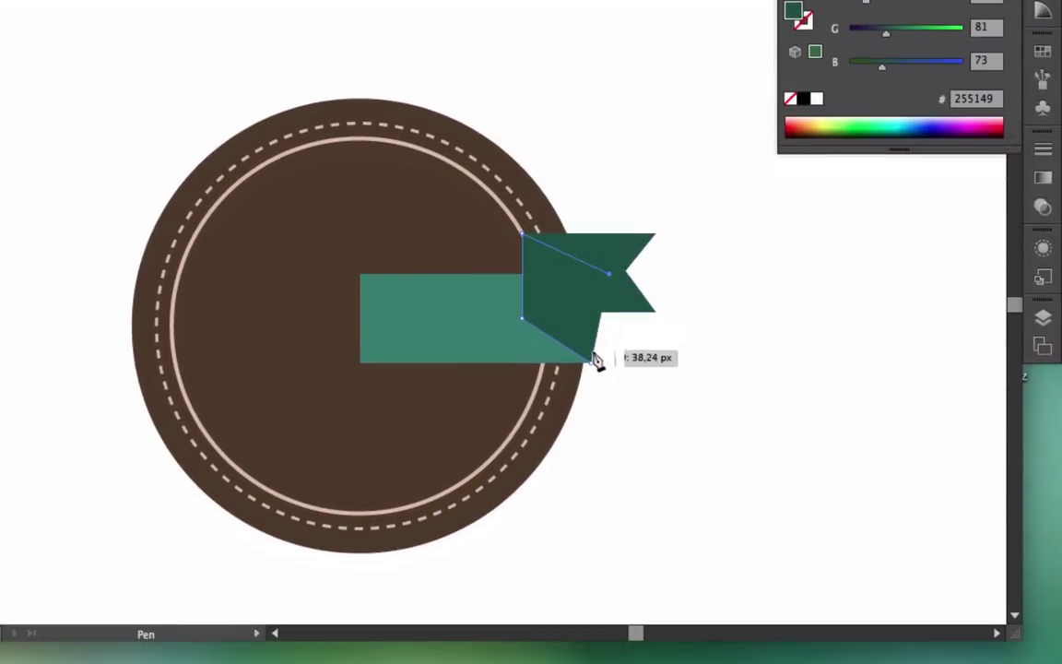
{"action": "left_click", "coordinate": [593, 363]}
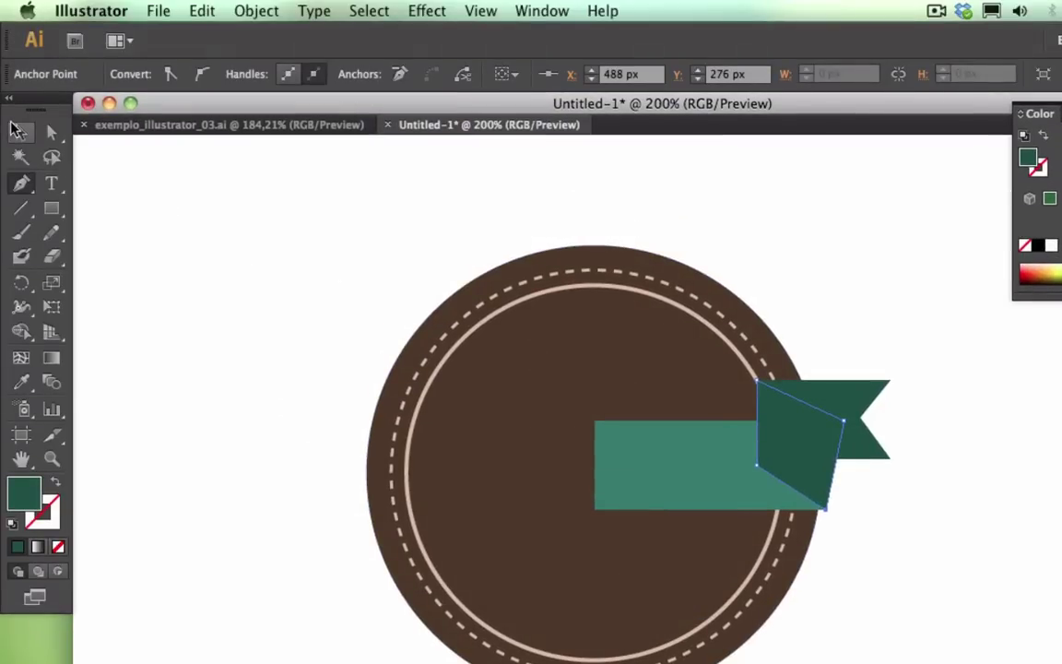
{"action": "left_click", "coordinate": [14, 129]}
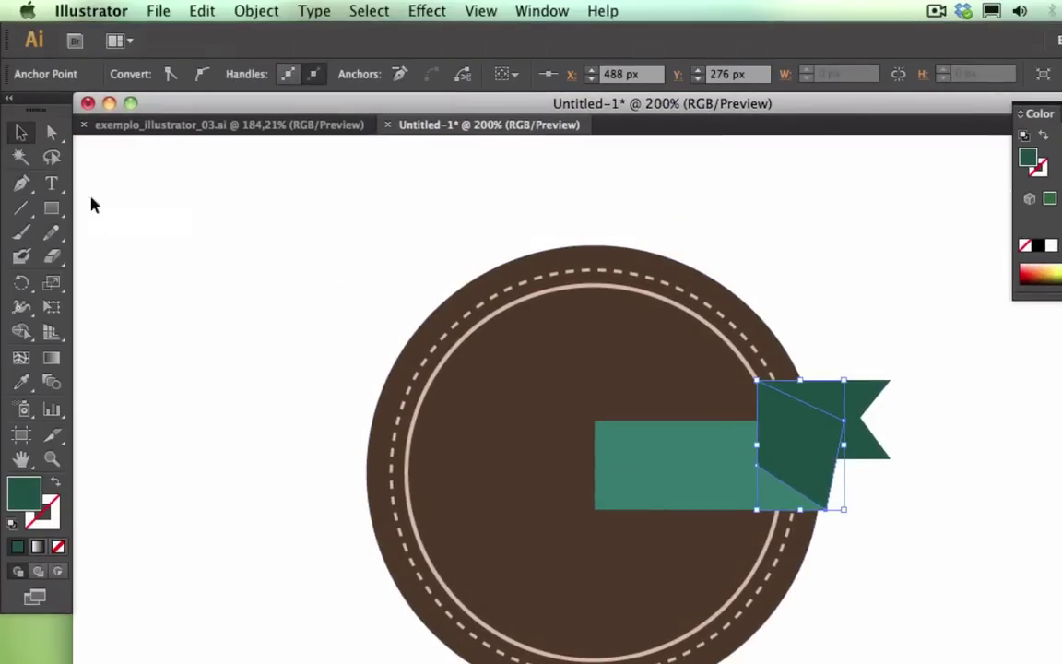
{"action": "left_click", "coordinate": [698, 476]}
{"action": "left_click", "coordinate": [632, 286]}
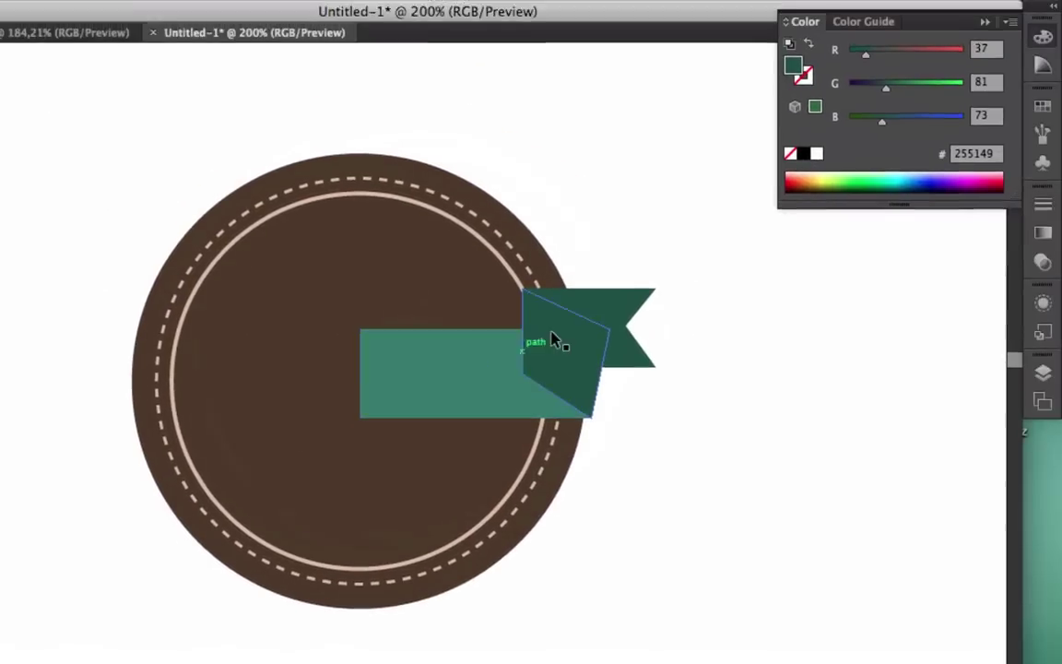
{"action": "left_click", "coordinate": [572, 339]}
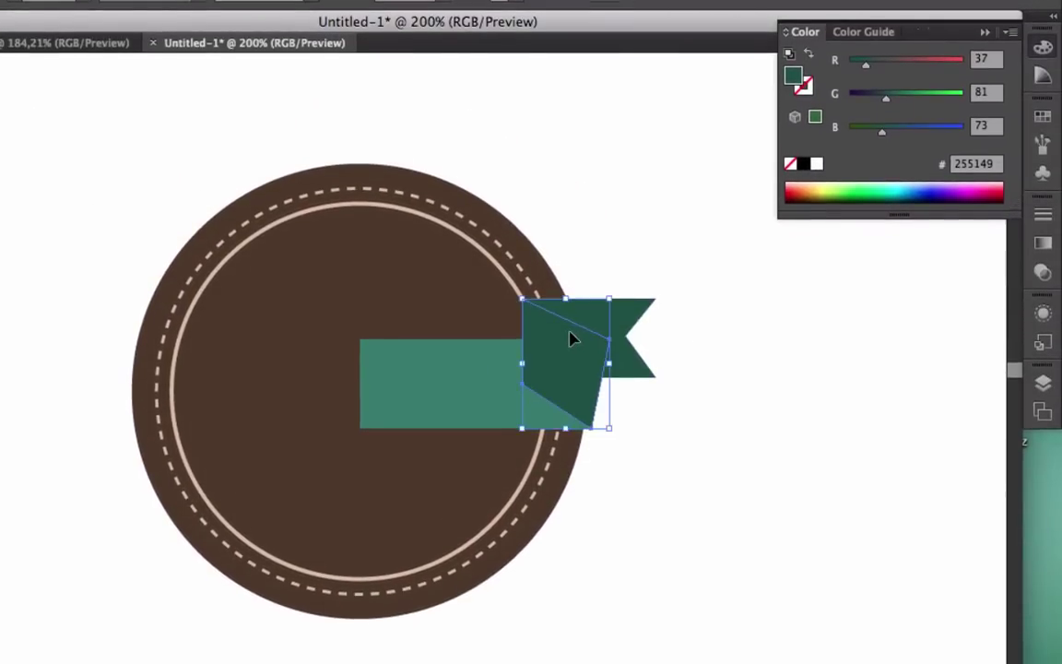
Recolour the fold piece's fill to 2B5E54.
{"action": "double_click", "coordinate": [34, 353]}
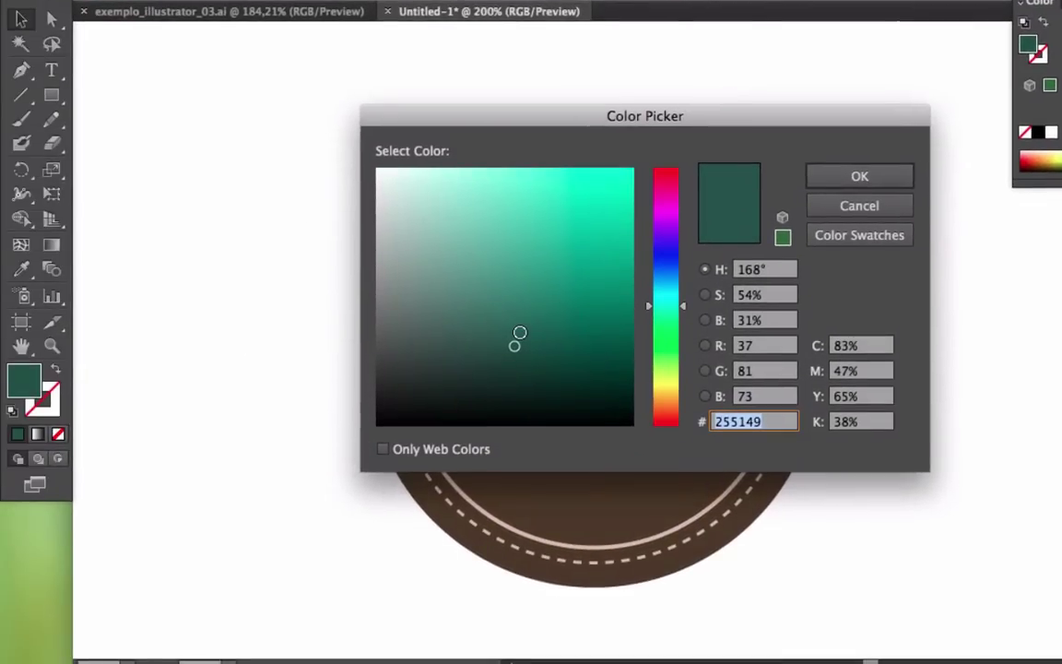
{"action": "type", "text": "2B5E54"}
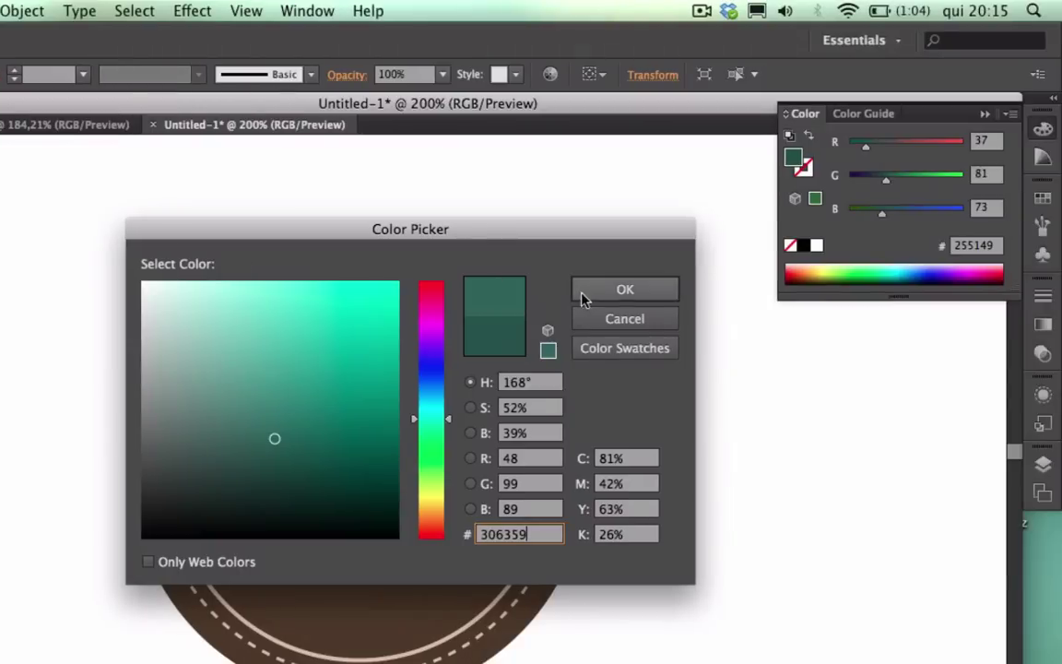
{"action": "left_click", "coordinate": [859, 184]}
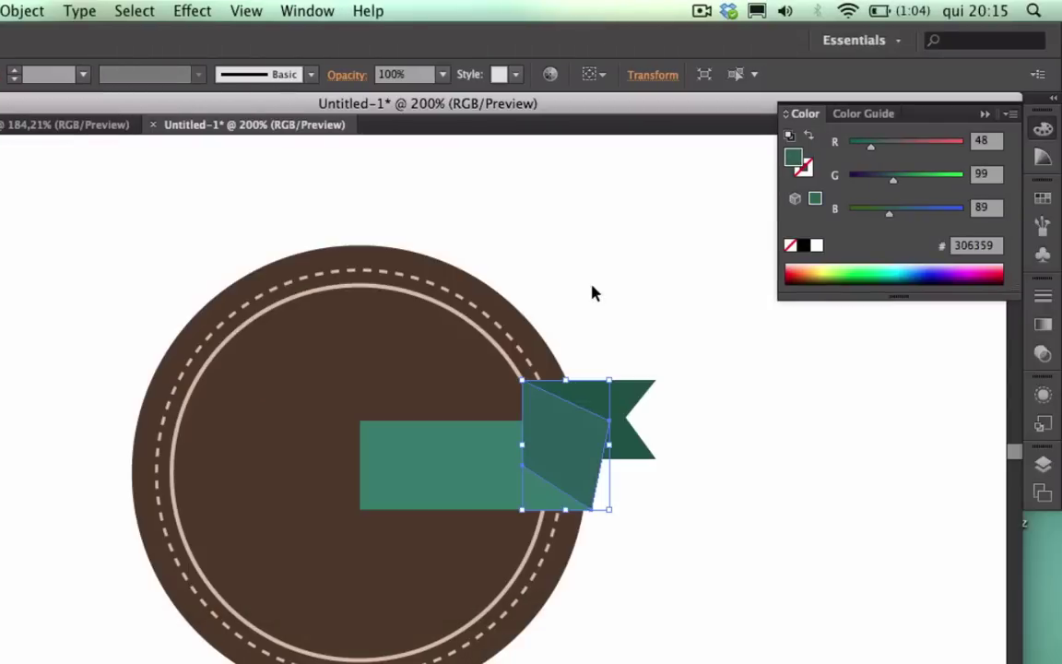
{"action": "left_click", "coordinate": [747, 341]}
Send the fold piece backward so it sits behind the front teal band.
{"action": "left_click", "coordinate": [571, 297]}
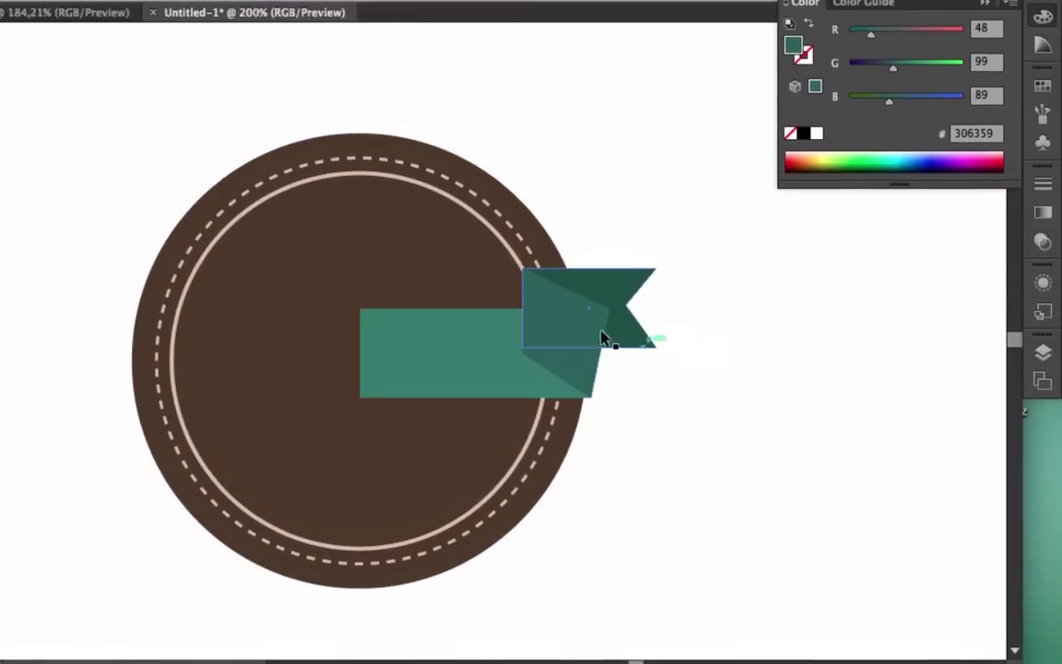
{"action": "left_click", "coordinate": [570, 339]}
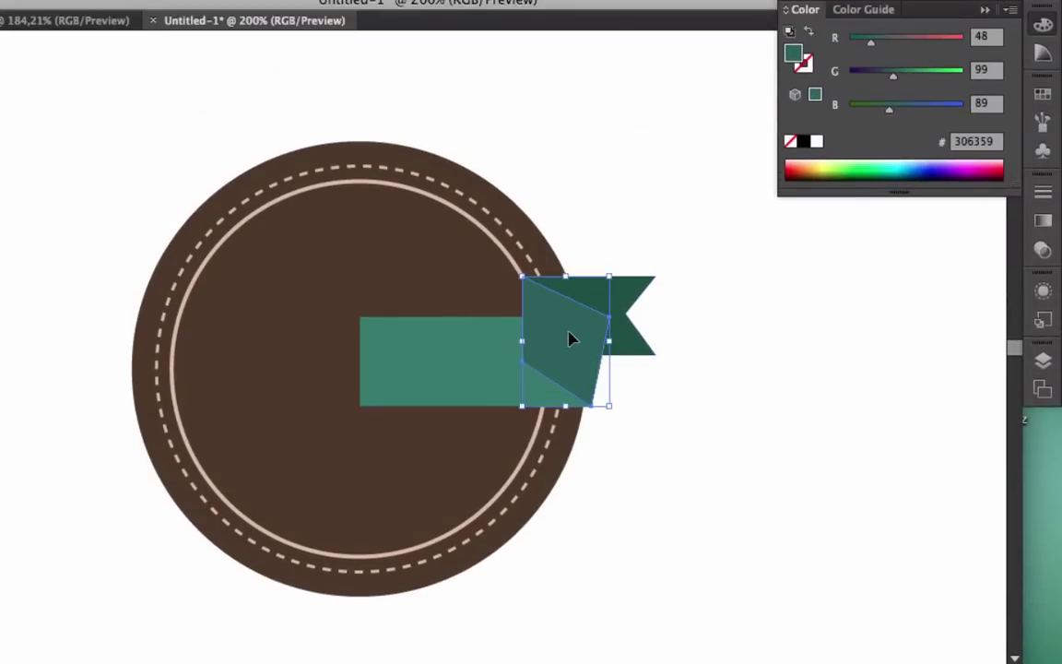
{"action": "right_click", "coordinate": [570, 339]}
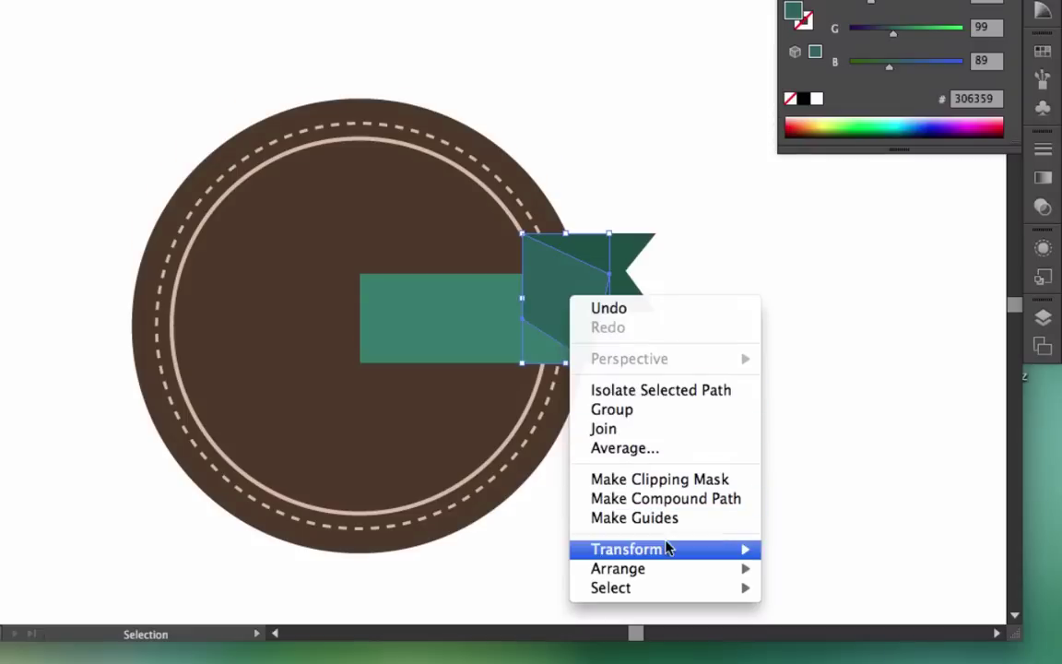
{"action": "mouse_move", "coordinate": [618, 568]}
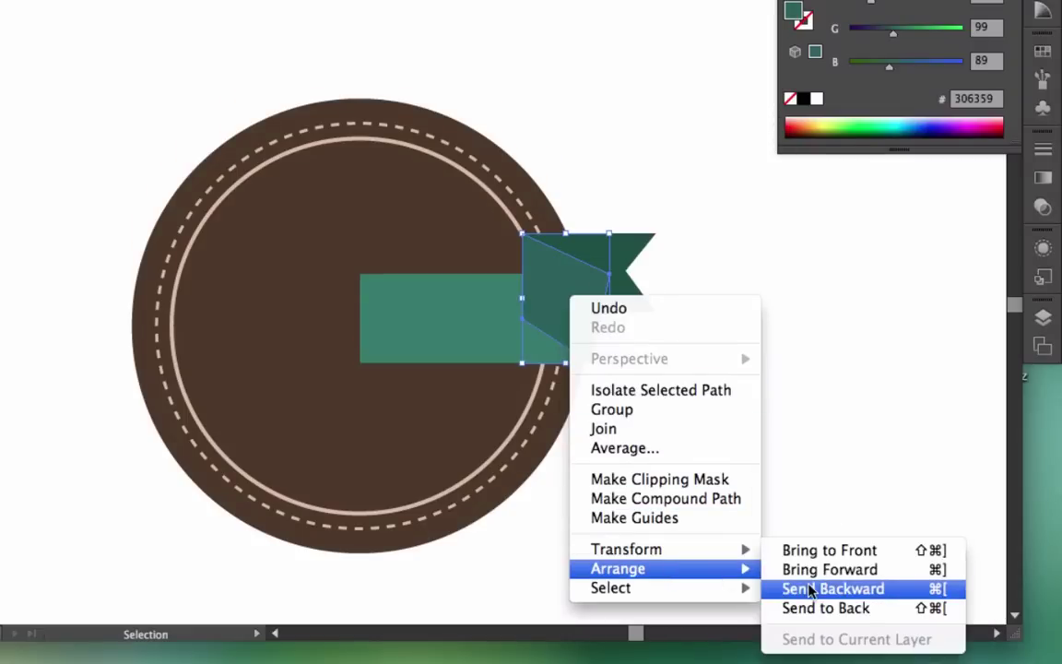
{"action": "left_click", "coordinate": [809, 589]}
{"action": "left_click", "coordinate": [687, 373]}
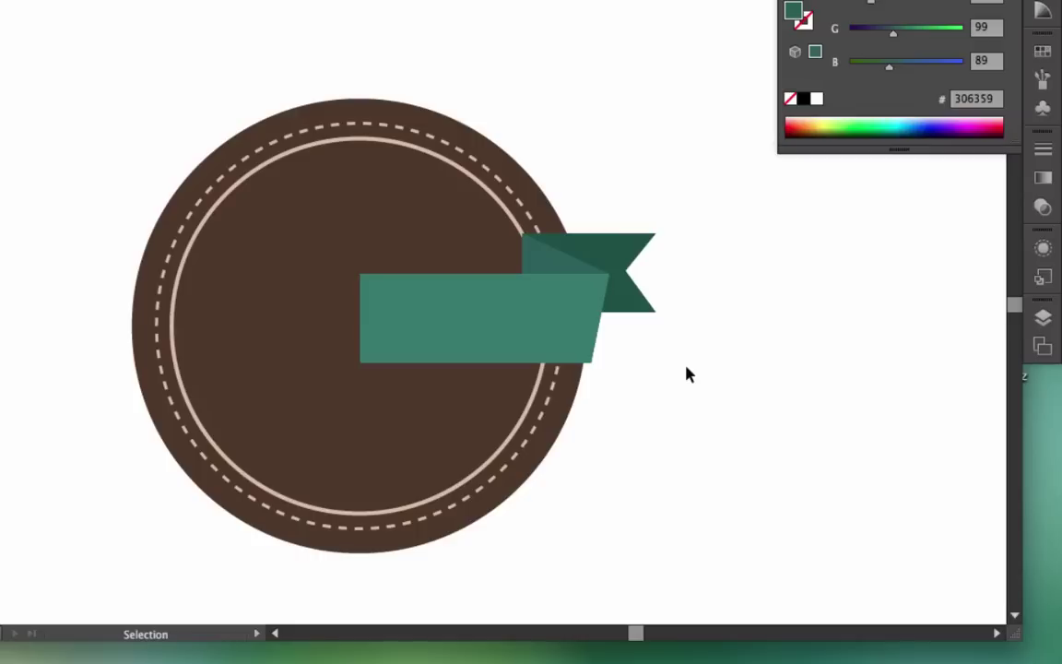
{"action": "left_click", "coordinate": [565, 340]}
{"action": "left_click", "coordinate": [642, 374]}
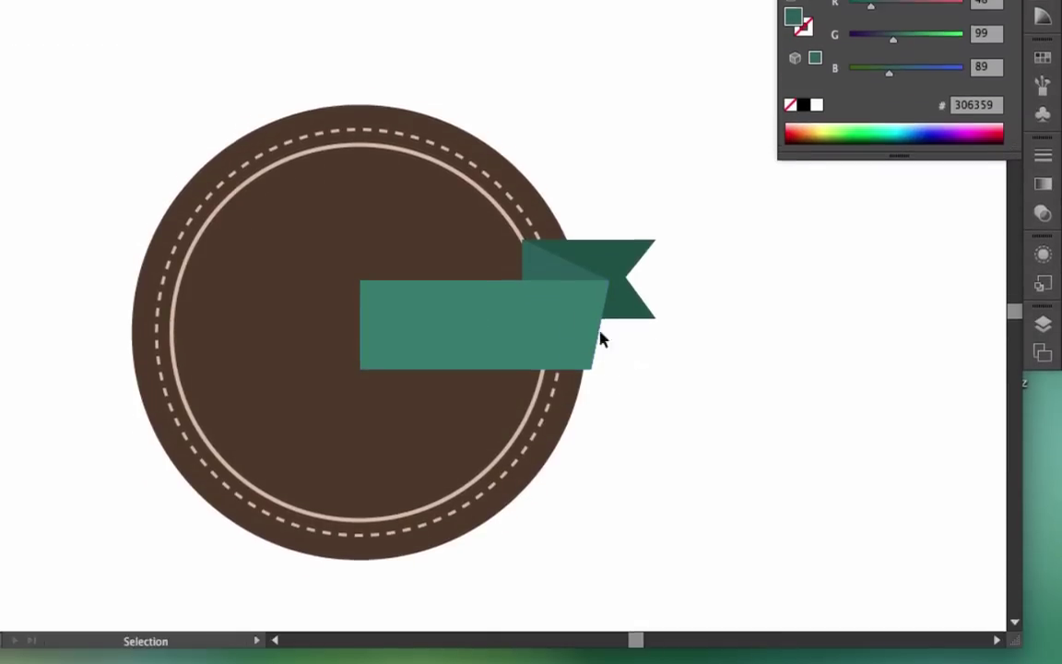
{"action": "left_click", "coordinate": [572, 339]}
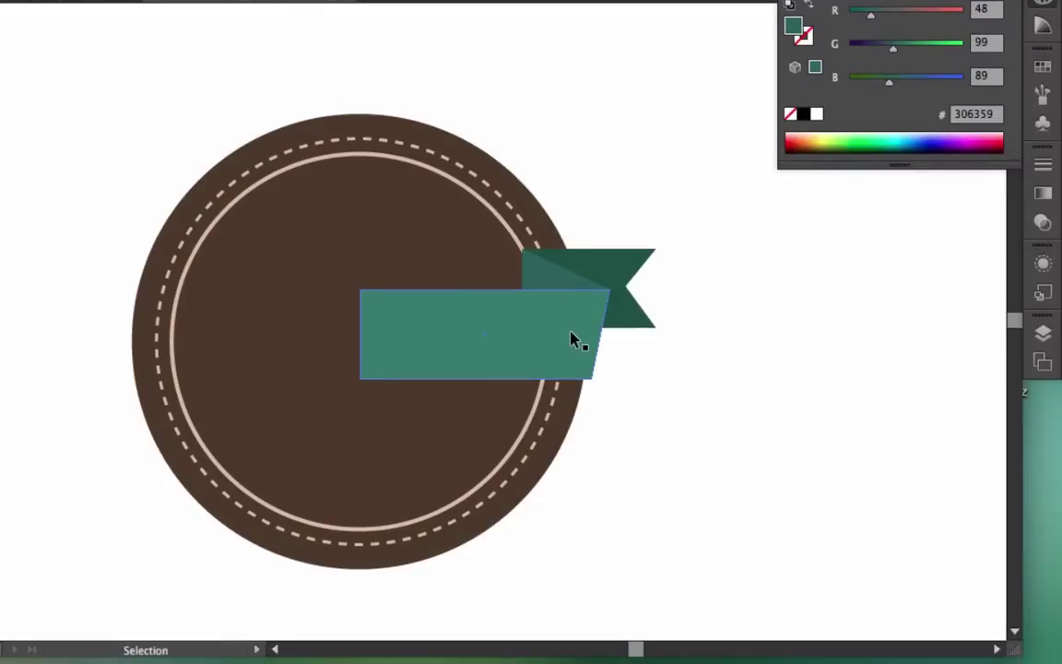
Nudge the front band's bottom-right anchor slightly right to line up with the fold and tail.
{"action": "left_click", "coordinate": [570, 340]}
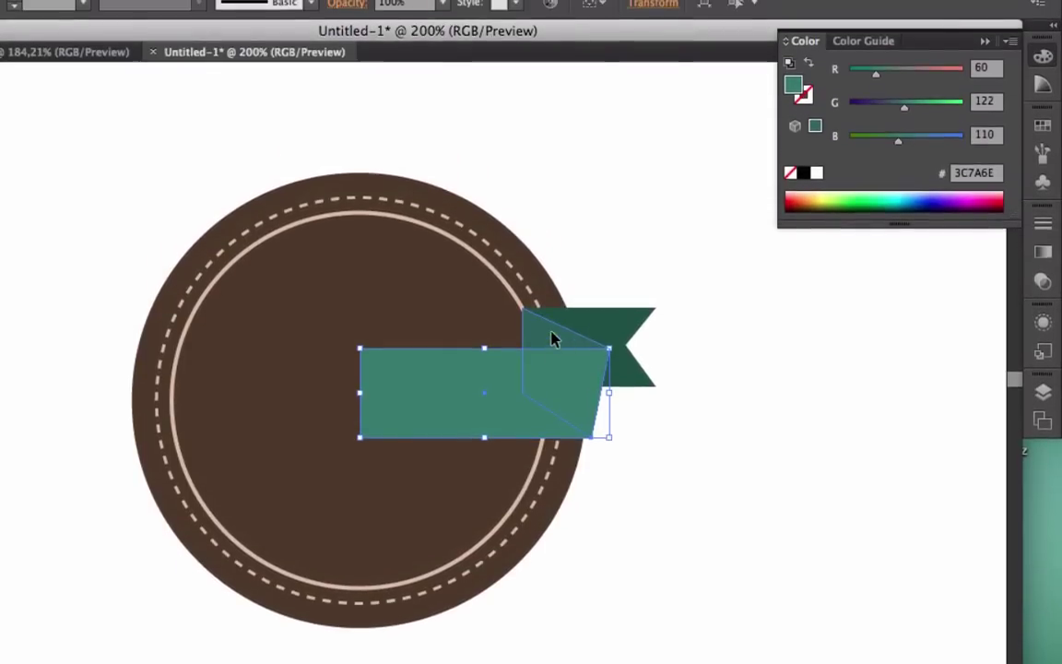
{"action": "left_click", "coordinate": [590, 309], "text": "shift"}
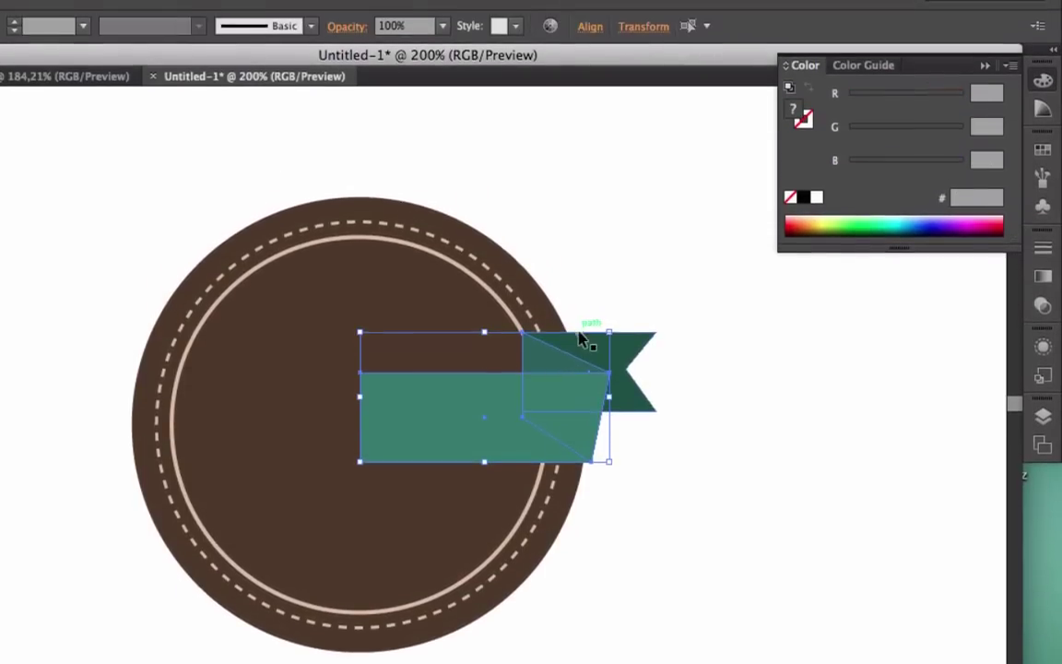
{"action": "key", "text": "a"}
{"action": "left_click_drag", "start_coordinate": [595, 439], "coordinate": [600, 439]}
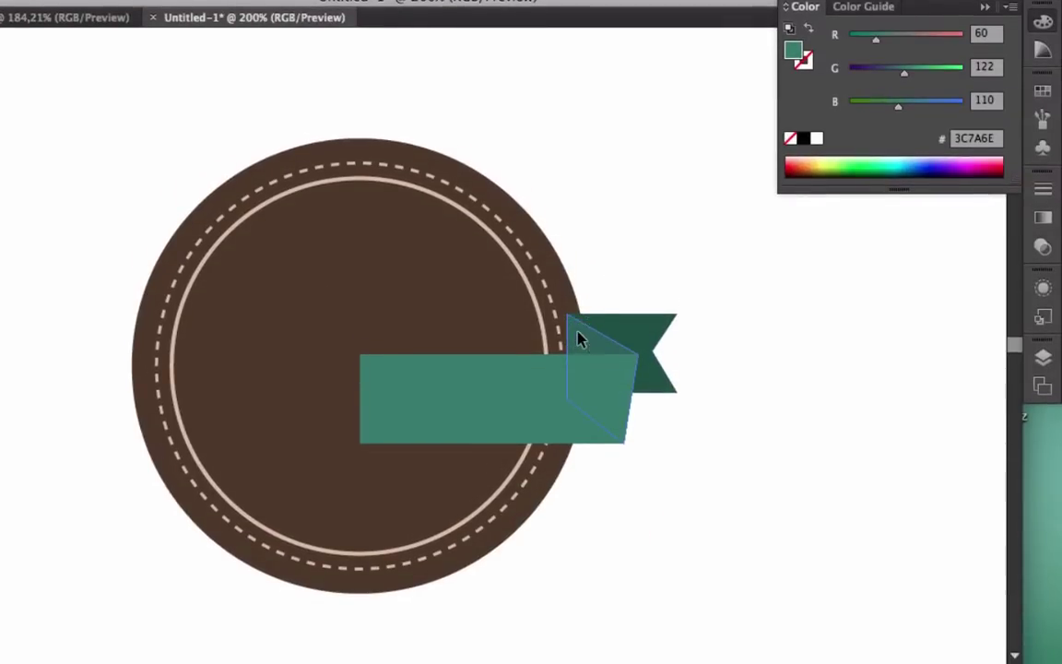
{"action": "left_click", "coordinate": [580, 340]}
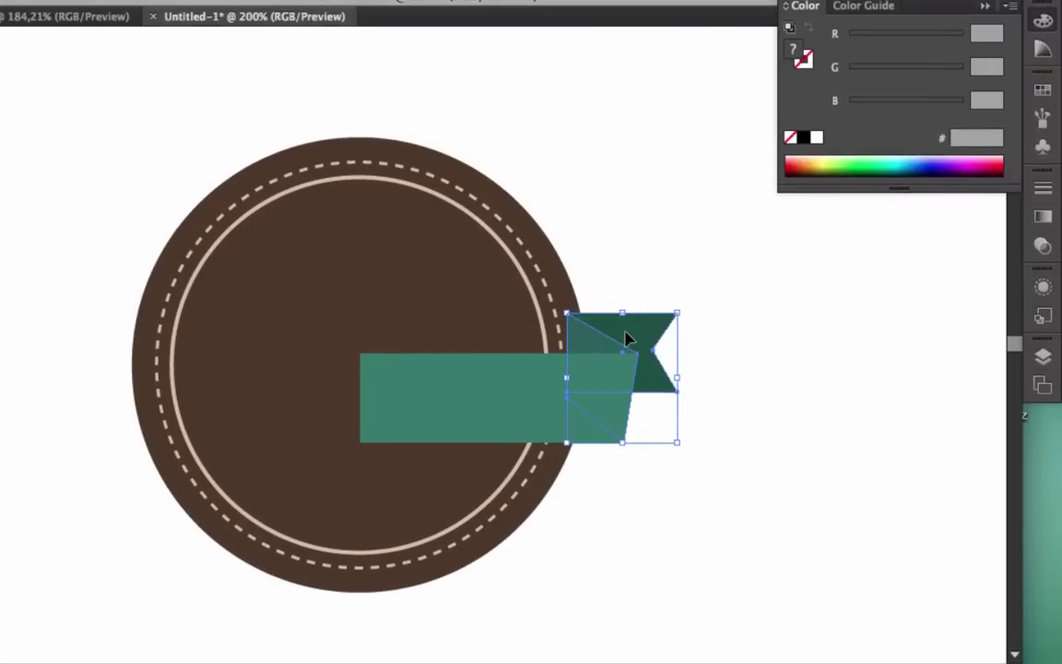
In the Layers panel, move the fold and tail paths below the brown circle paths.
{"action": "key", "text": "a"}
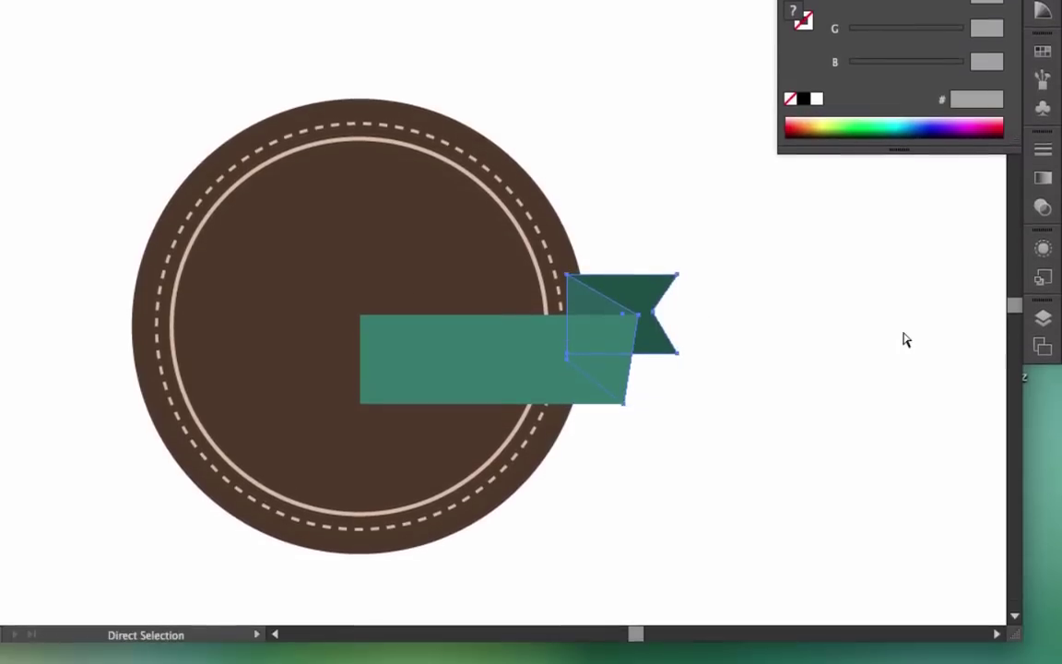
{"action": "left_click", "coordinate": [1041, 326]}
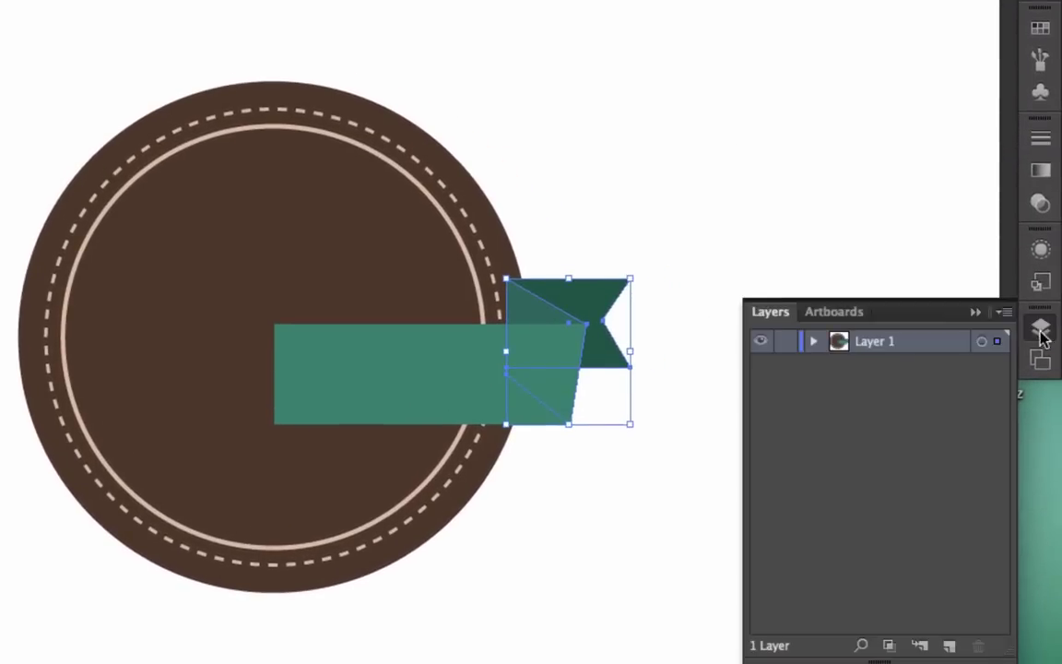
{"action": "key", "text": "v"}
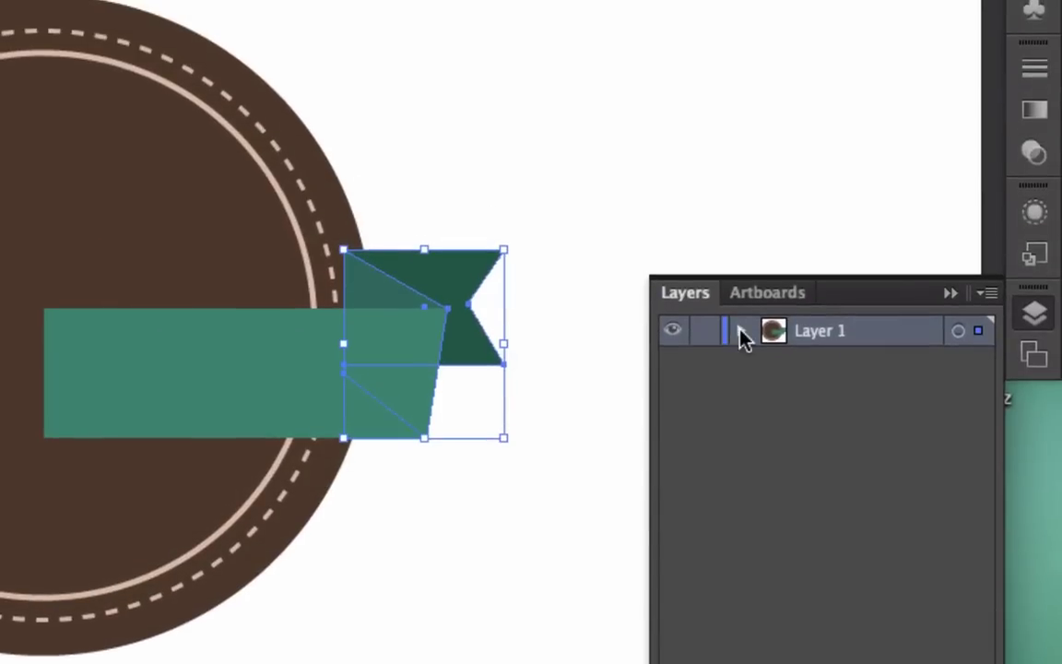
{"action": "left_click", "coordinate": [742, 331]}
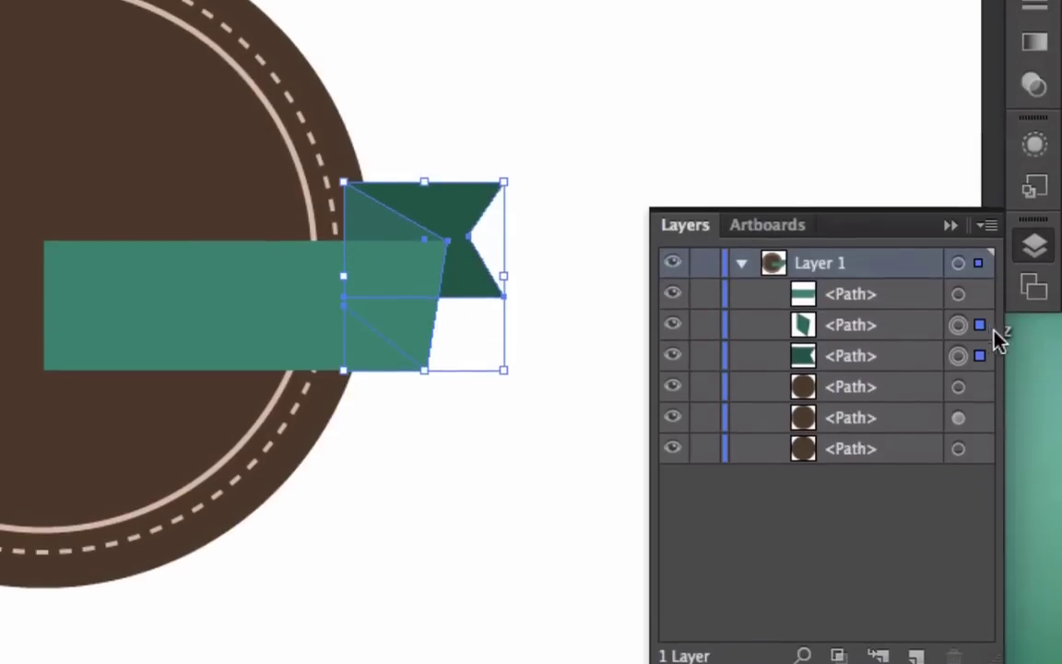
{"action": "left_click", "coordinate": [901, 338]}
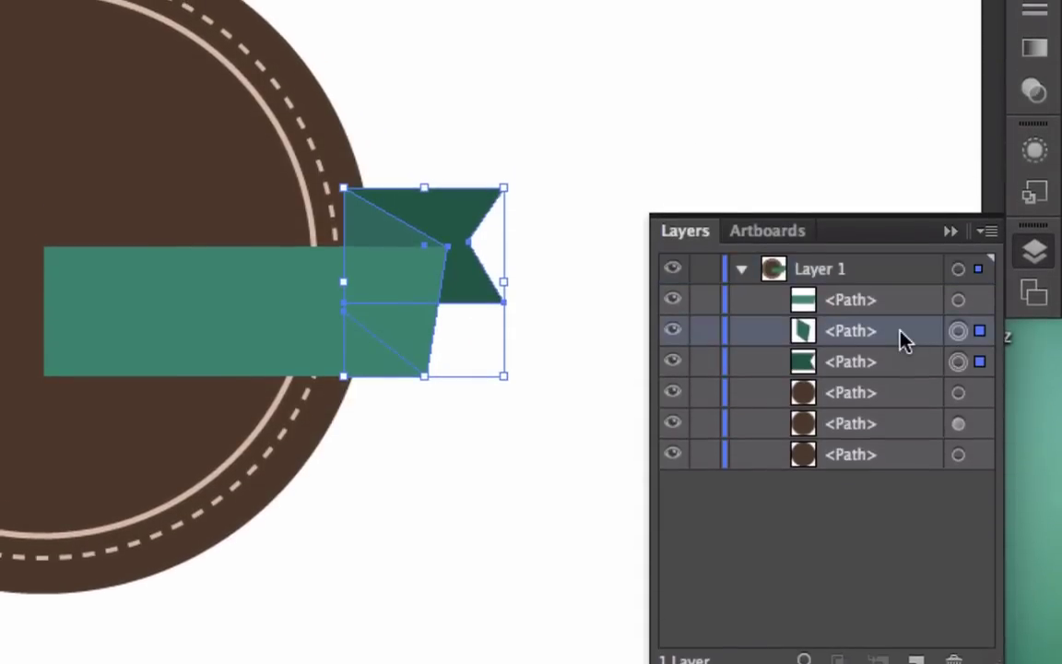
{"action": "left_click", "coordinate": [905, 354], "text": "shift"}
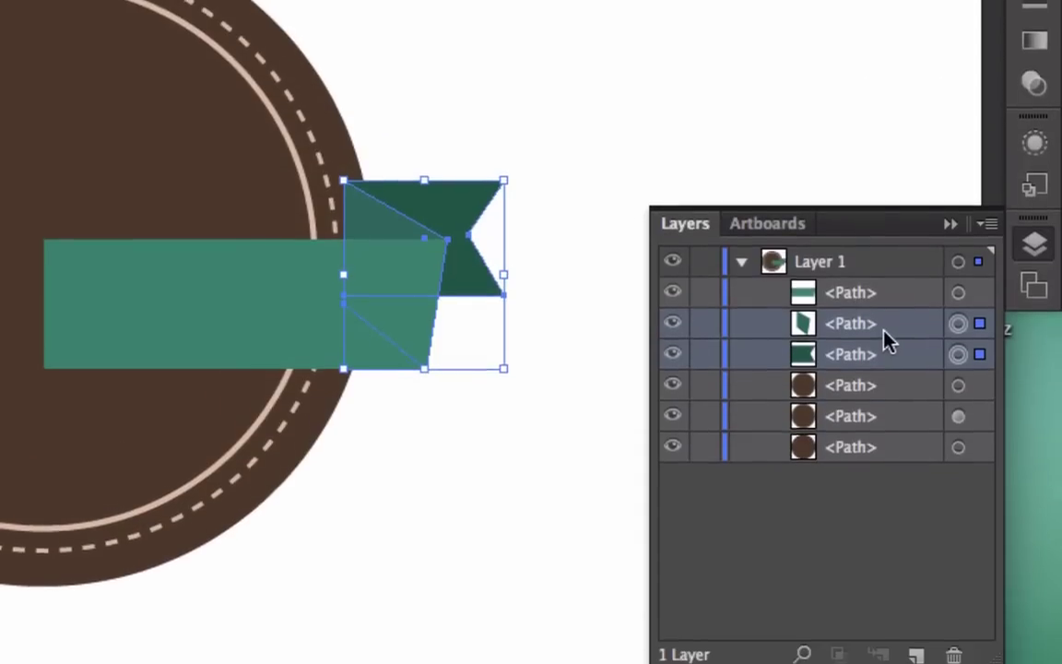
{"action": "left_click_drag", "start_coordinate": [880, 337], "coordinate": [892, 371]}
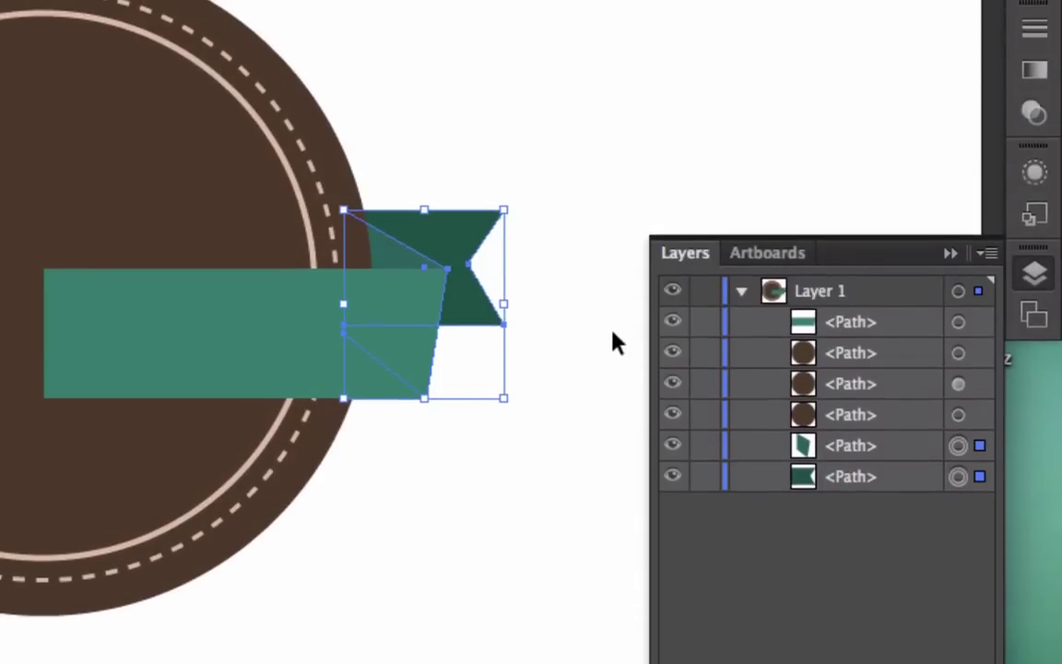
{"action": "left_click", "coordinate": [616, 341]}
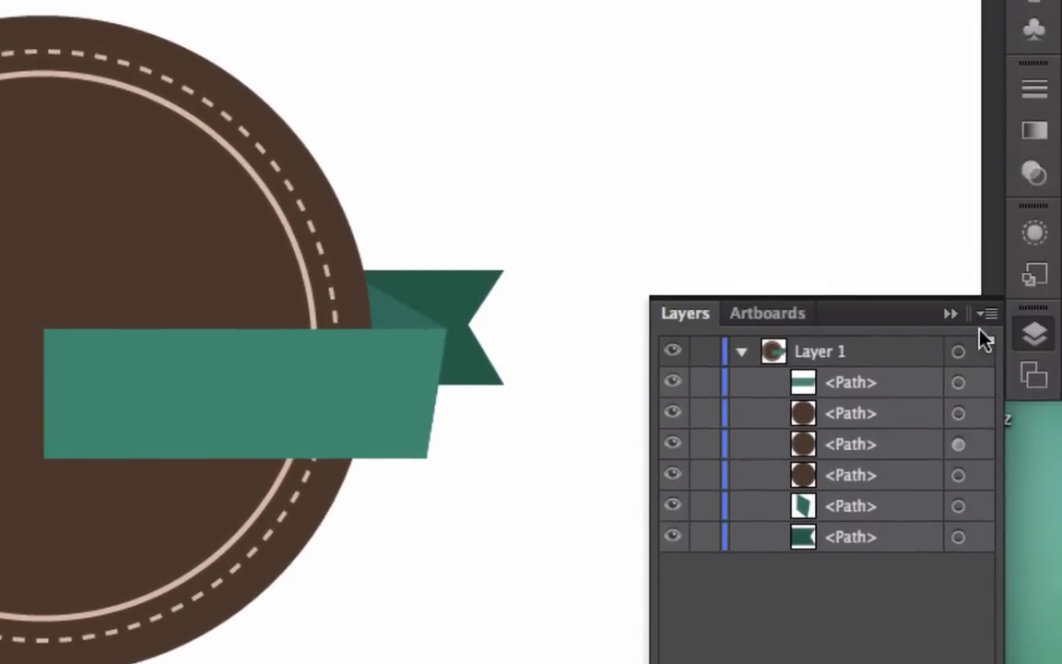
{"action": "left_click", "coordinate": [949, 319]}
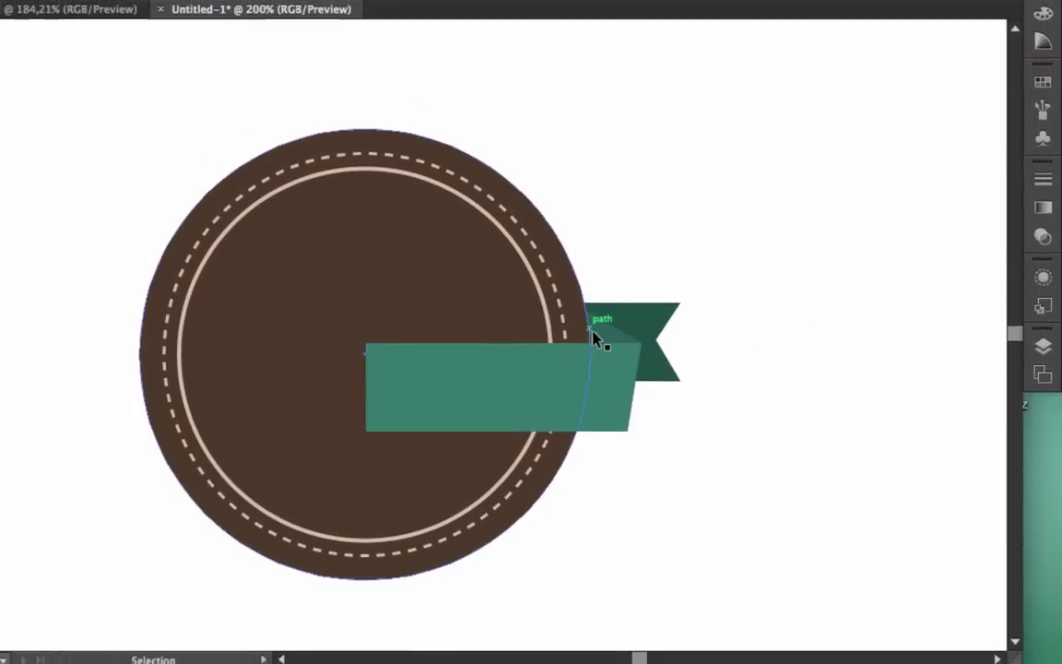
Check the finished example badge for reference, then return to Untitled-1 with nothing selected.
{"action": "left_click", "coordinate": [609, 387]}
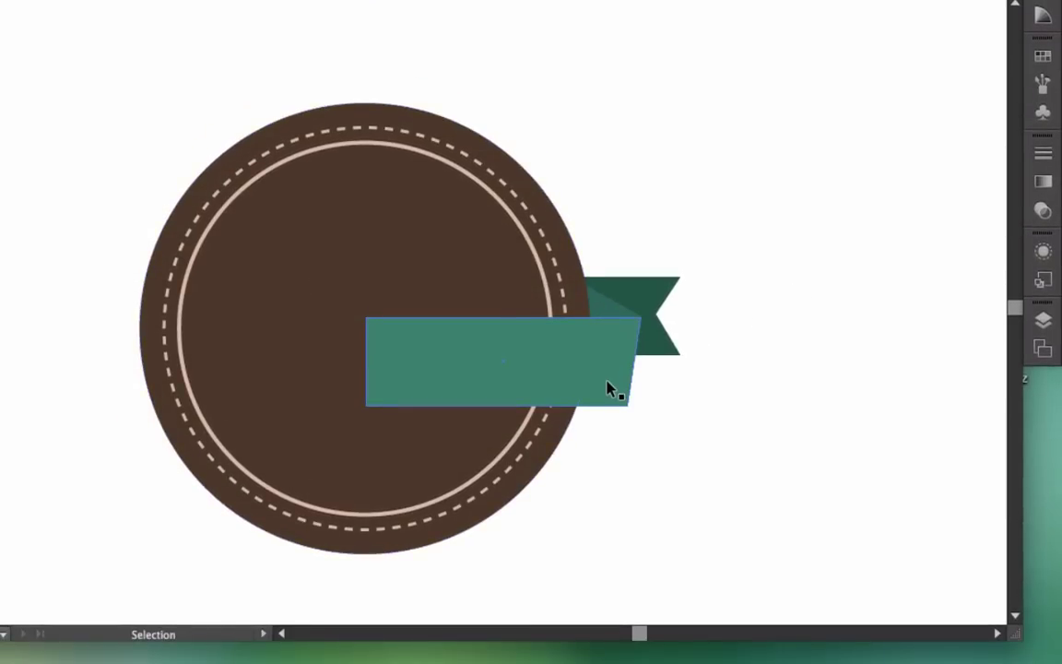
{"action": "key", "text": "super+shift+a"}
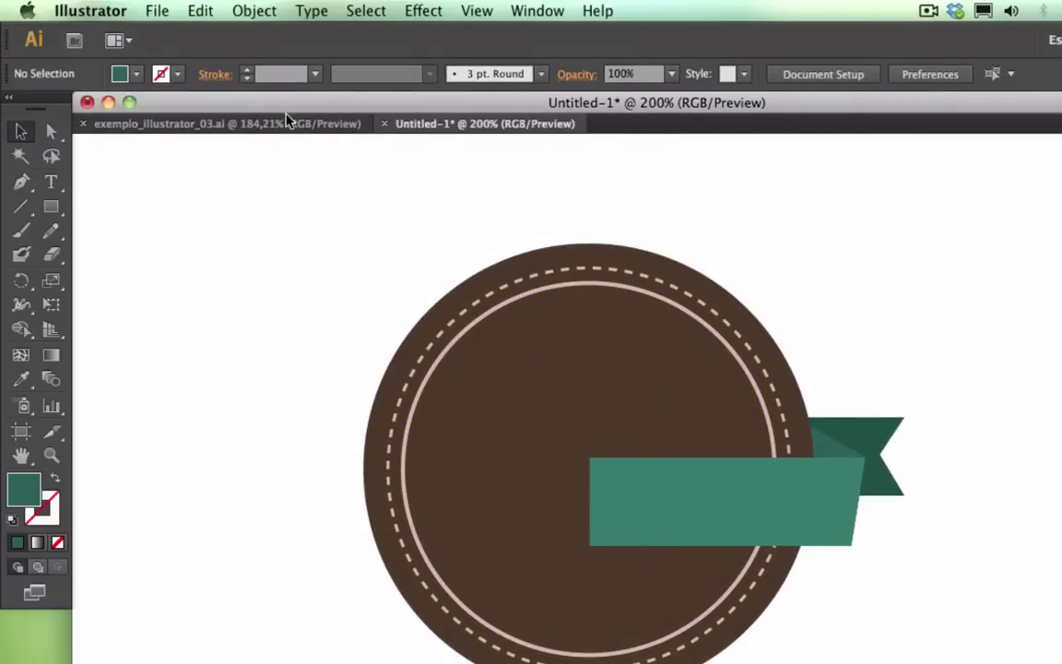
{"action": "left_click", "coordinate": [288, 121]}
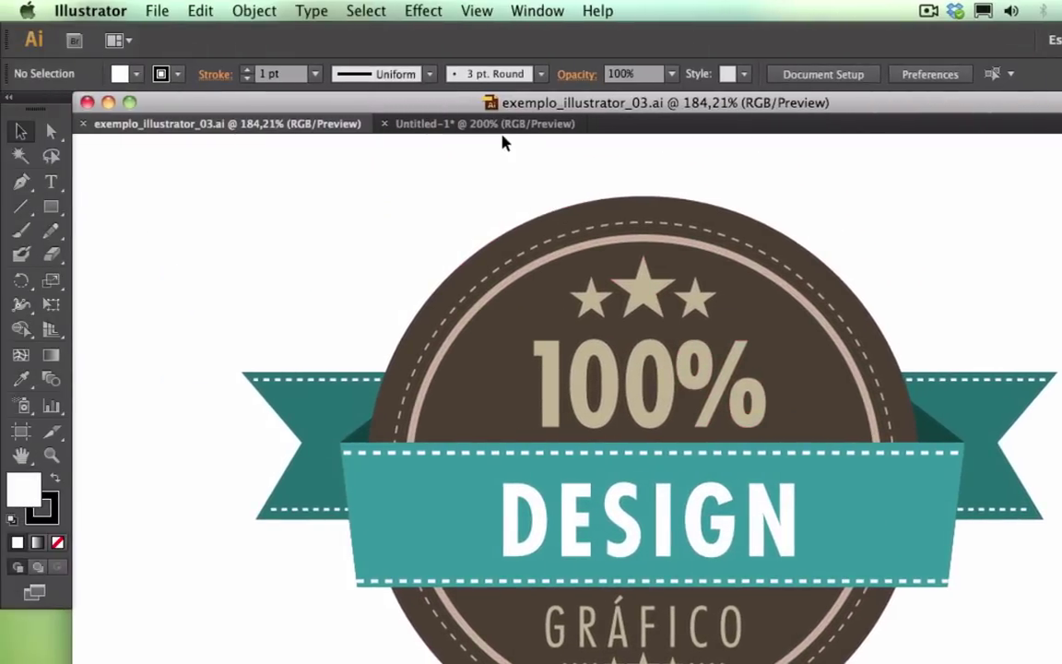
{"action": "left_click", "coordinate": [500, 124]}
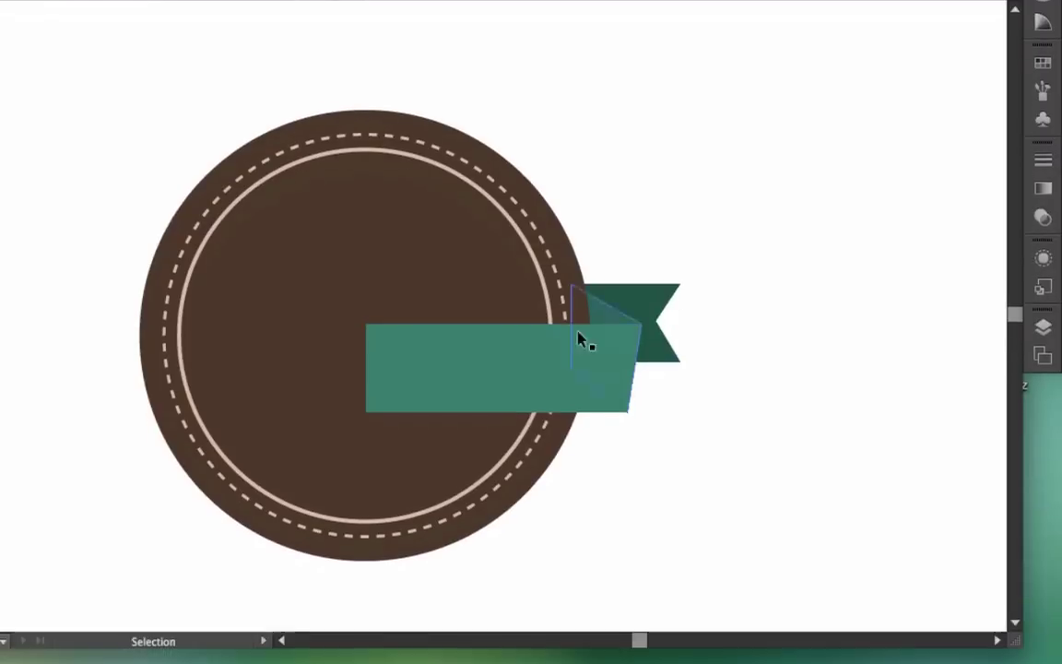
{"action": "left_click", "coordinate": [556, 371]}
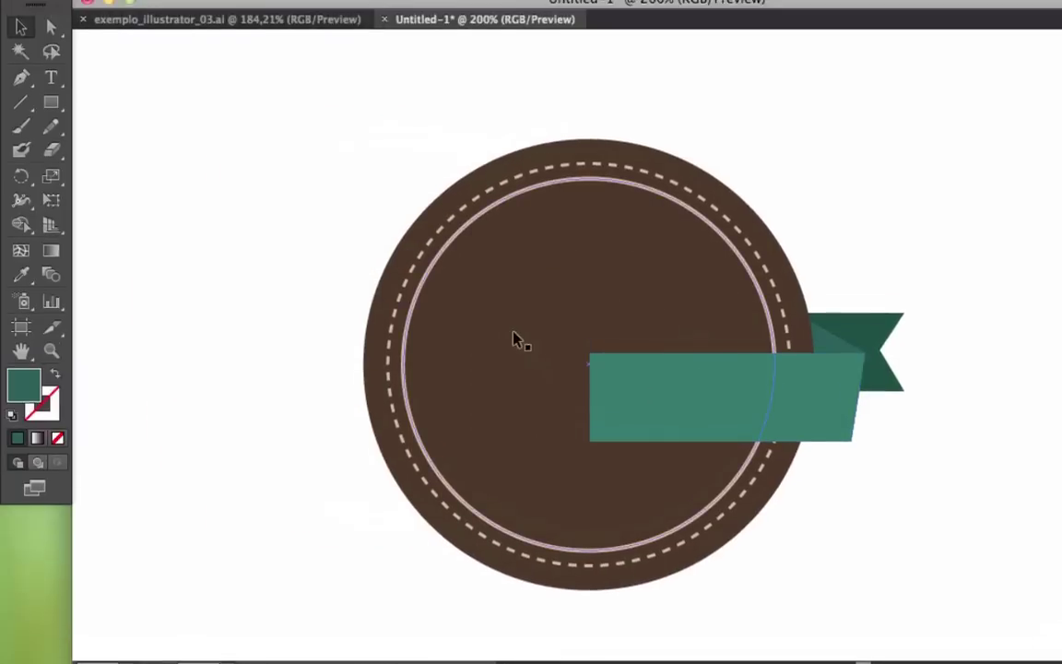
{"action": "left_click", "coordinate": [184, 210]}
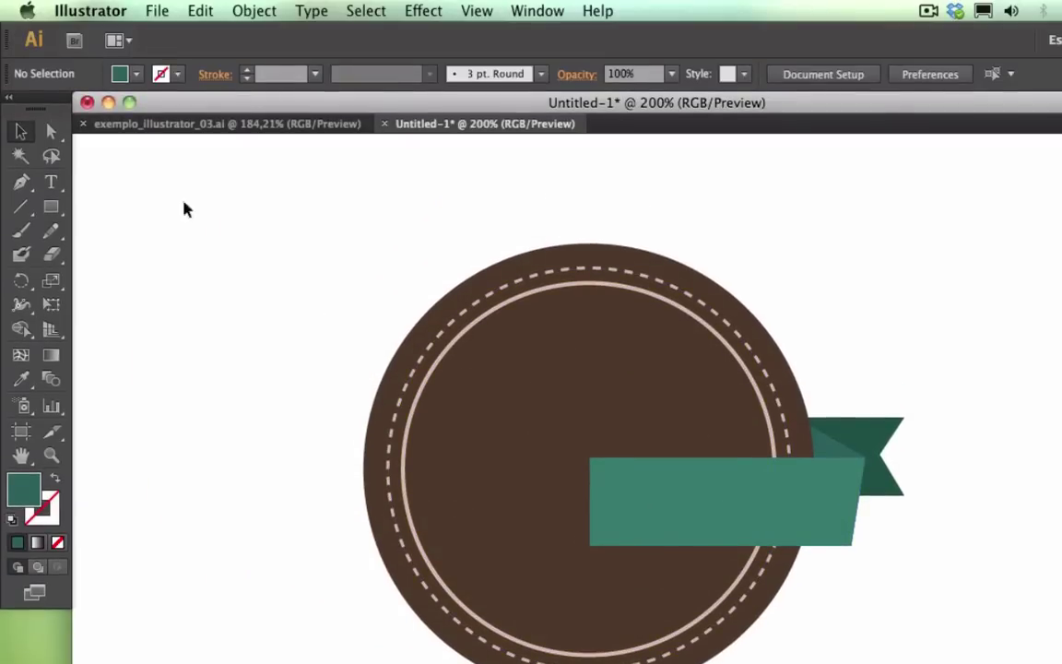
Pen-draw a straight line along the teal band's top edge with a white #FFFFFF stroke.
{"action": "left_click", "coordinate": [23, 182]}
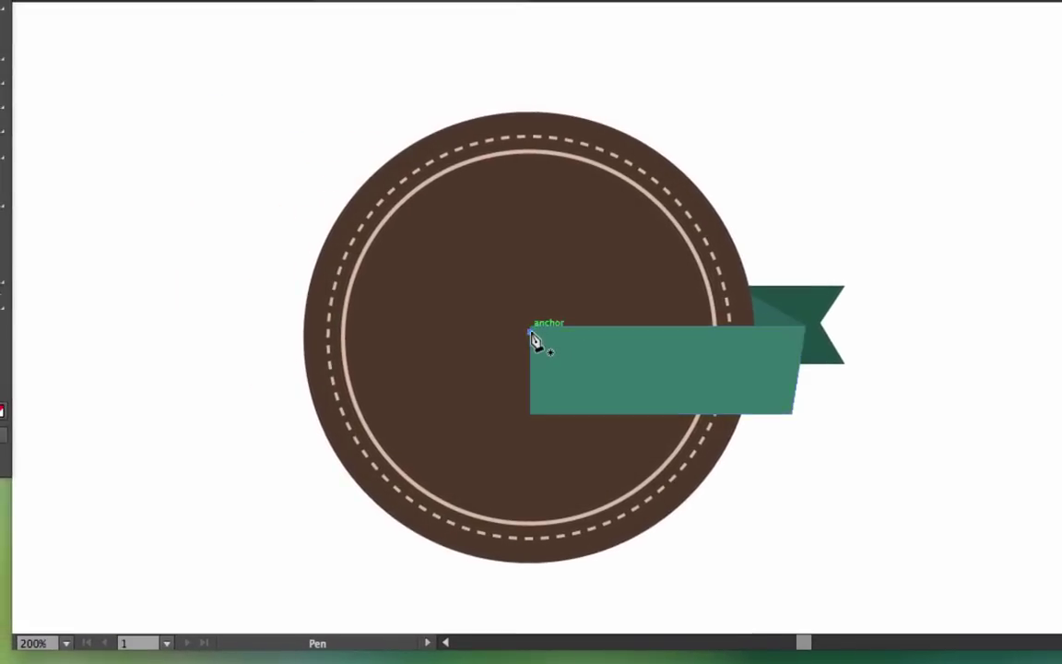
{"action": "left_click", "coordinate": [531, 330]}
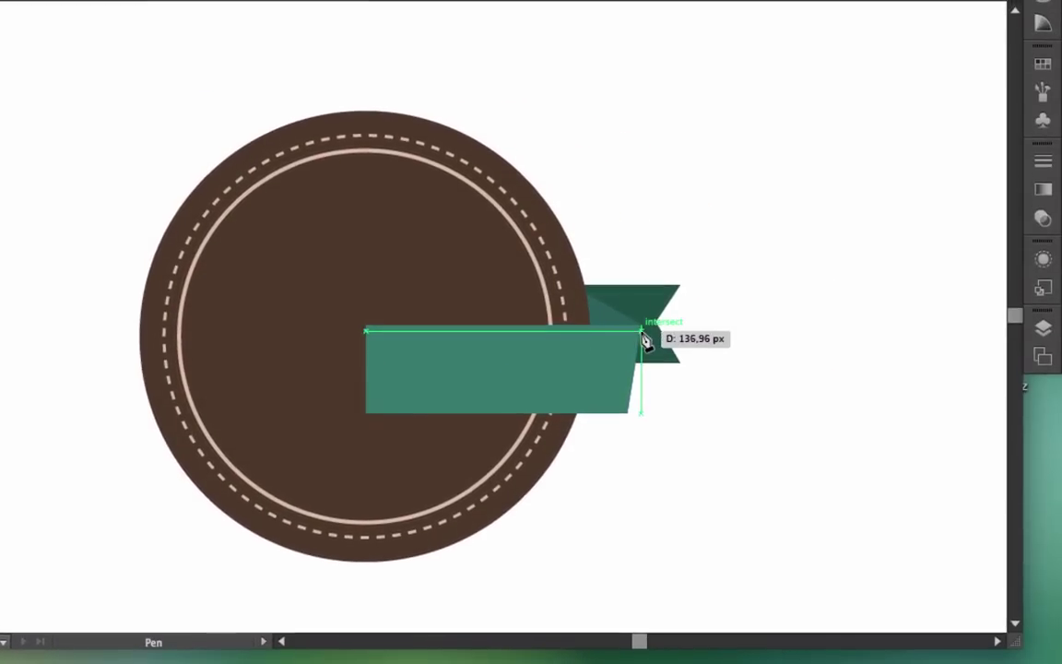
{"action": "left_click", "coordinate": [644, 332]}
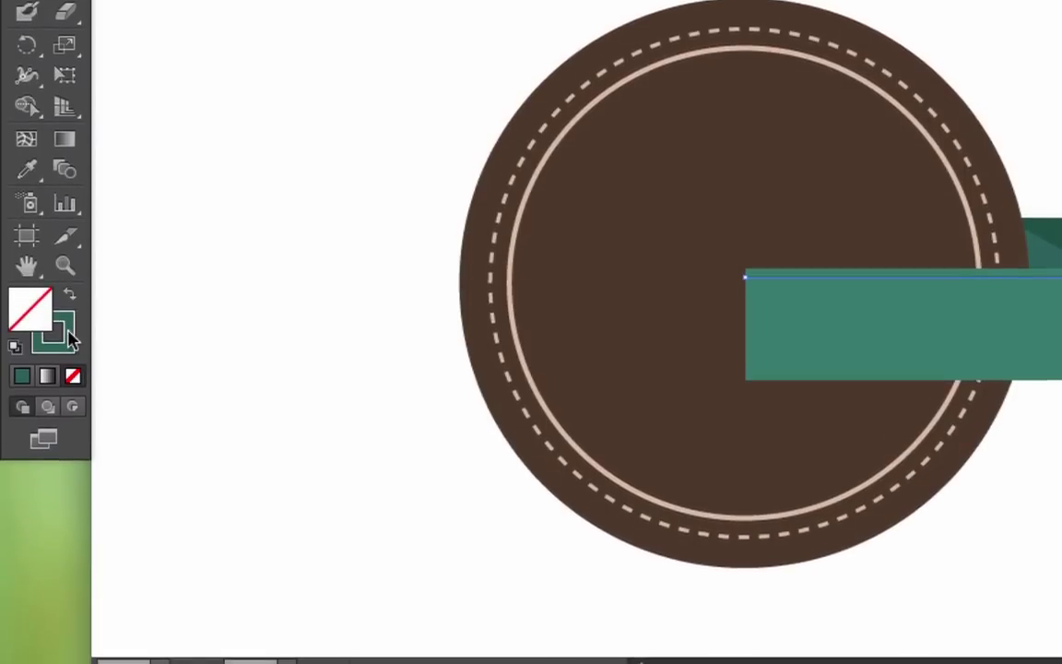
{"action": "double_click", "coordinate": [55, 334]}
{"action": "left_click", "coordinate": [489, 347]}
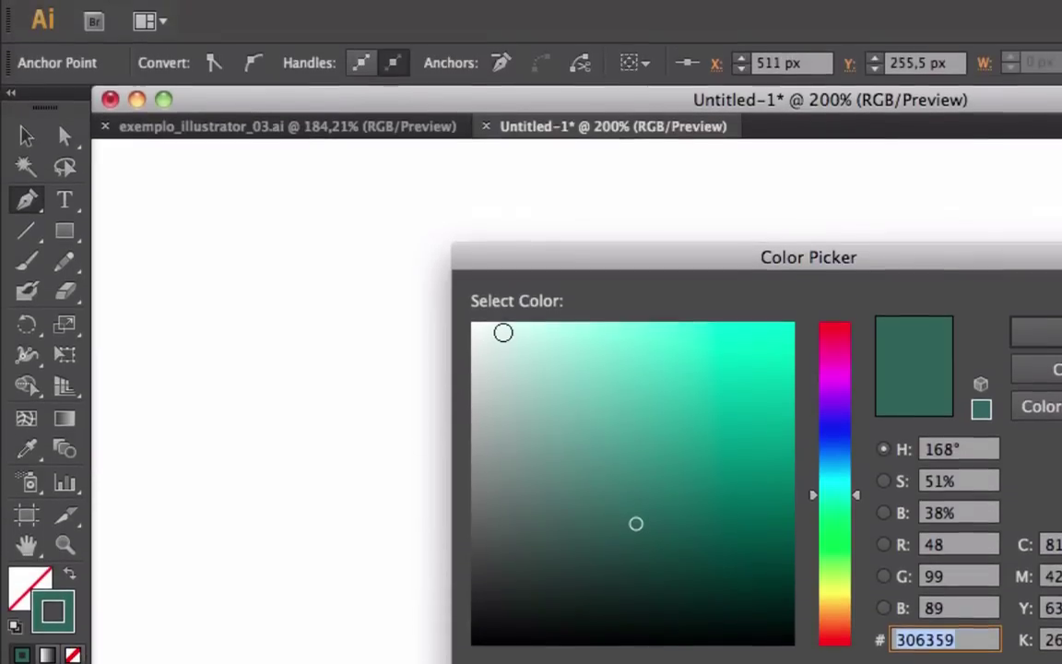
{"action": "left_click_drag", "start_coordinate": [448, 332], "coordinate": [455, 339]}
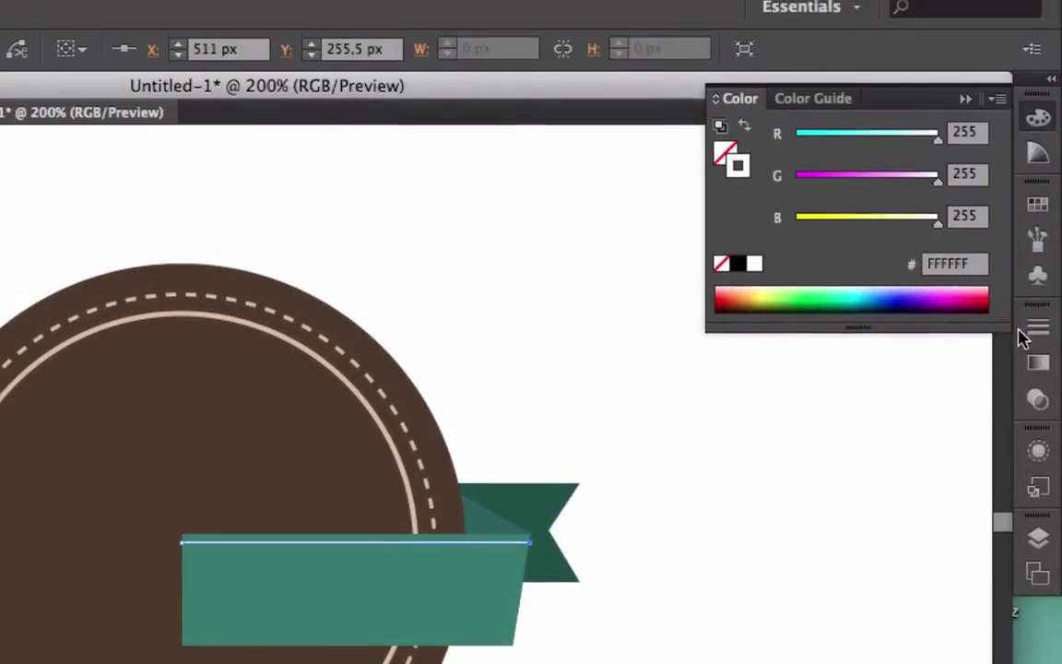
{"action": "left_click", "coordinate": [1030, 338]}
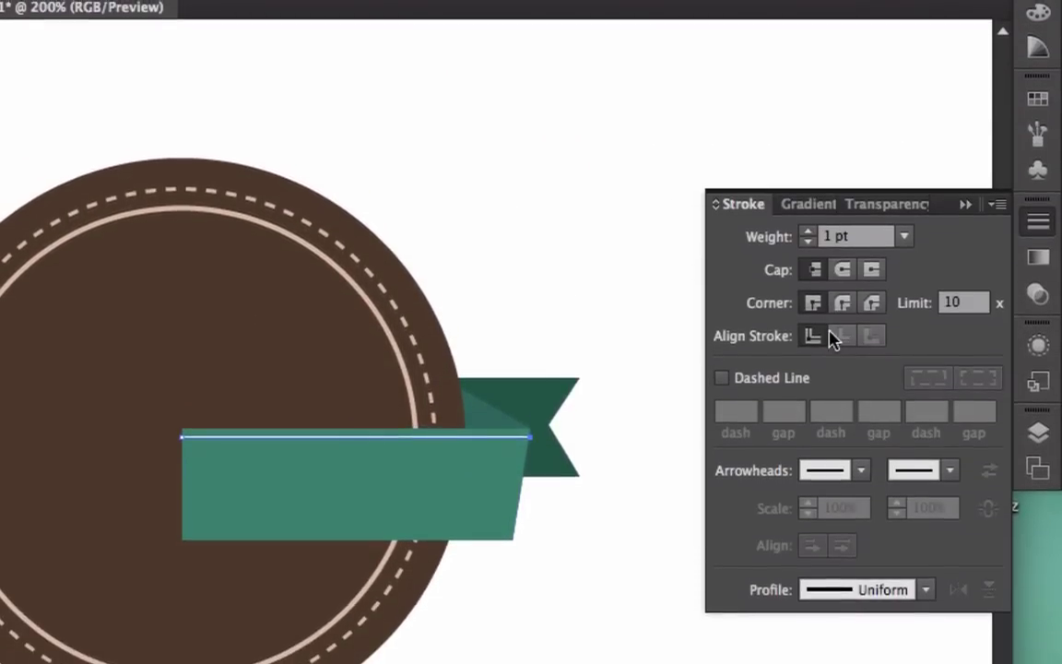
Make the white line dashed with 3 pt dashes and nudge it up onto the band's top edge.
{"action": "left_click", "coordinate": [722, 417]}
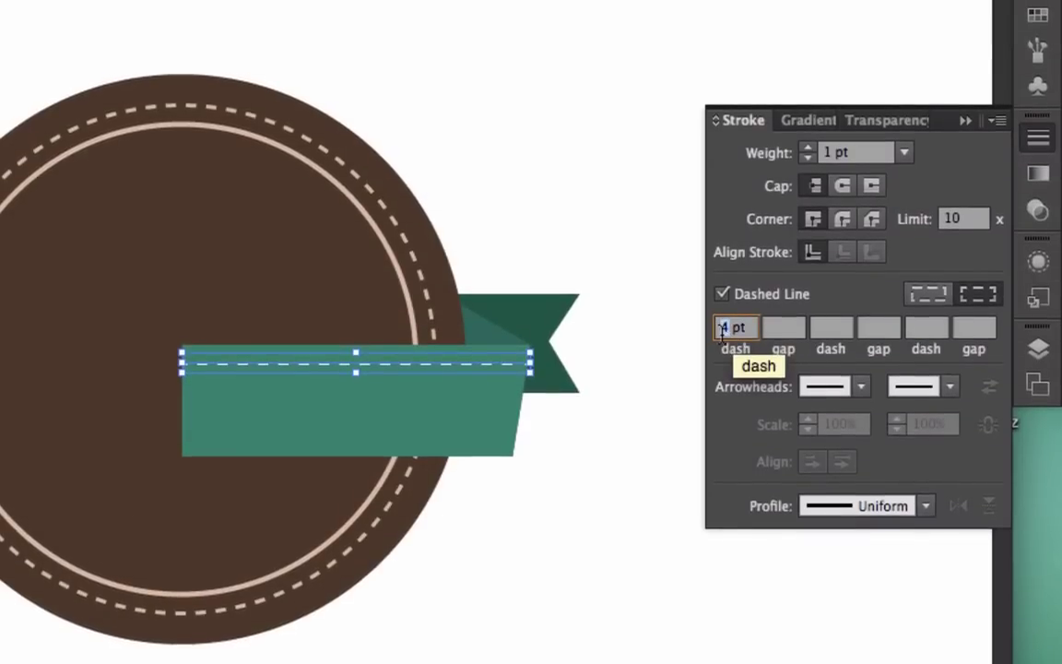
{"action": "type", "text": "3"}
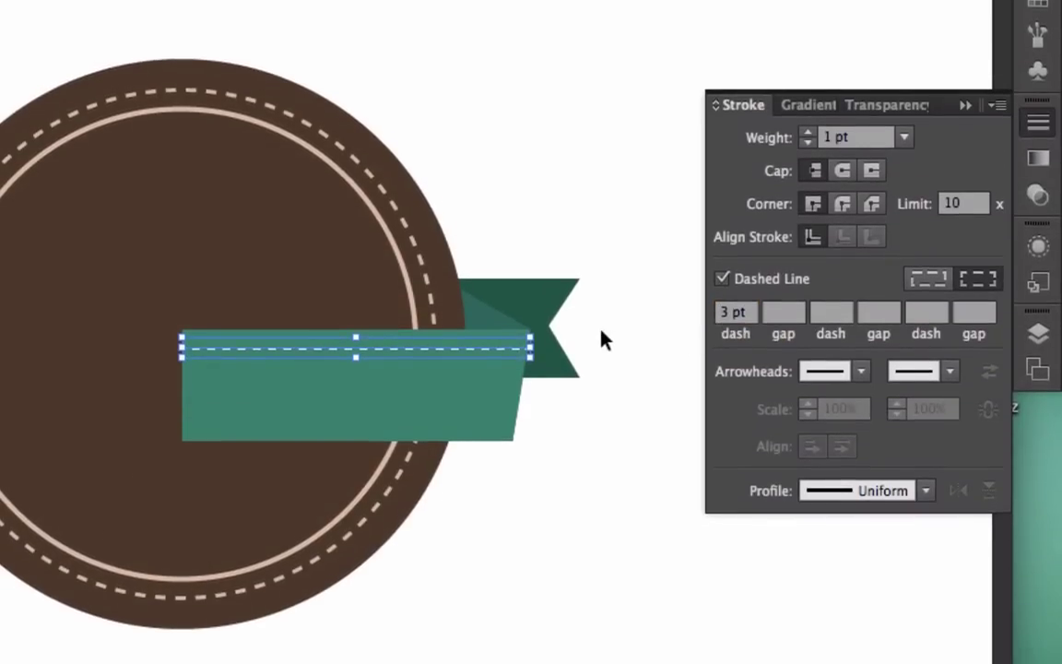
{"action": "key", "text": "Up"}
{"action": "key", "text": "Up"}
{"action": "key", "text": "Up"}
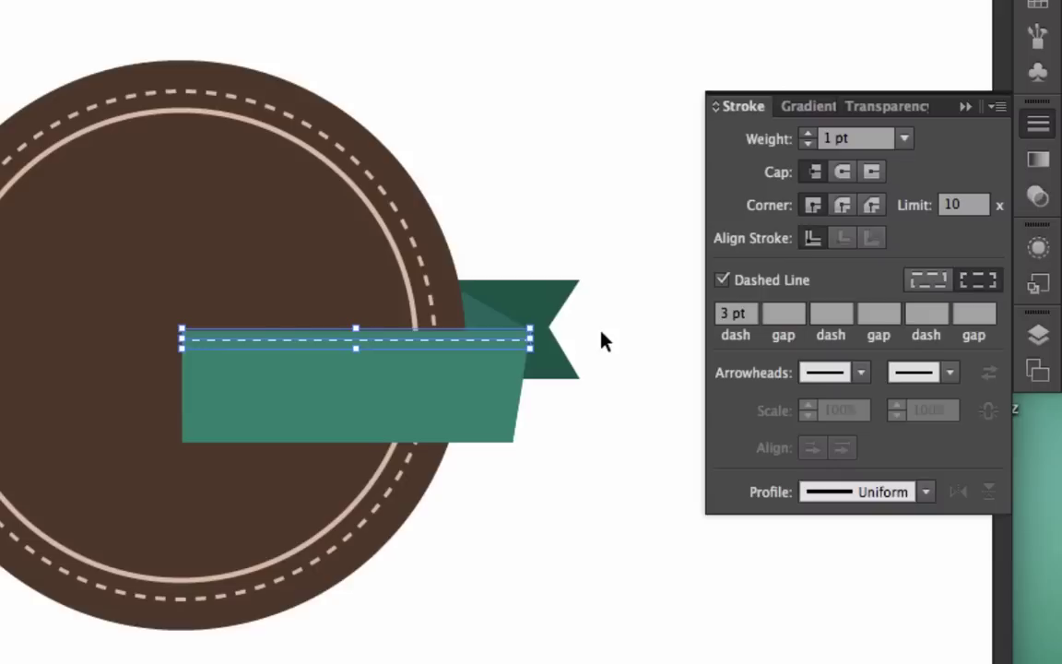
{"action": "key", "text": "Up"}
Alt-drag a copy of the dashed line down to the band's bottom edge.
{"action": "left_click", "coordinate": [601, 341]}
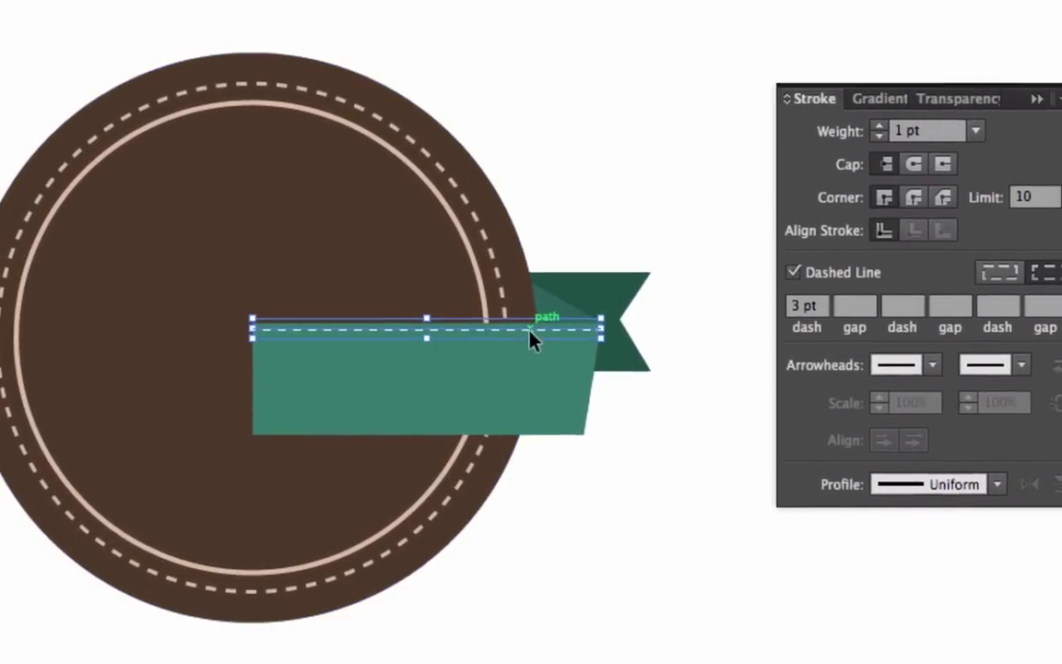
{"action": "left_click_drag", "start_coordinate": [532, 341], "coordinate": [544, 420]}
{"action": "mouse_move", "coordinate": [532, 341]}
{"action": "left_mouse_down"}
{"action": "mouse_move", "coordinate": [538, 361]}
{"action": "mouse_move", "coordinate": [534, 340]}
{"action": "left_mouse_up"}
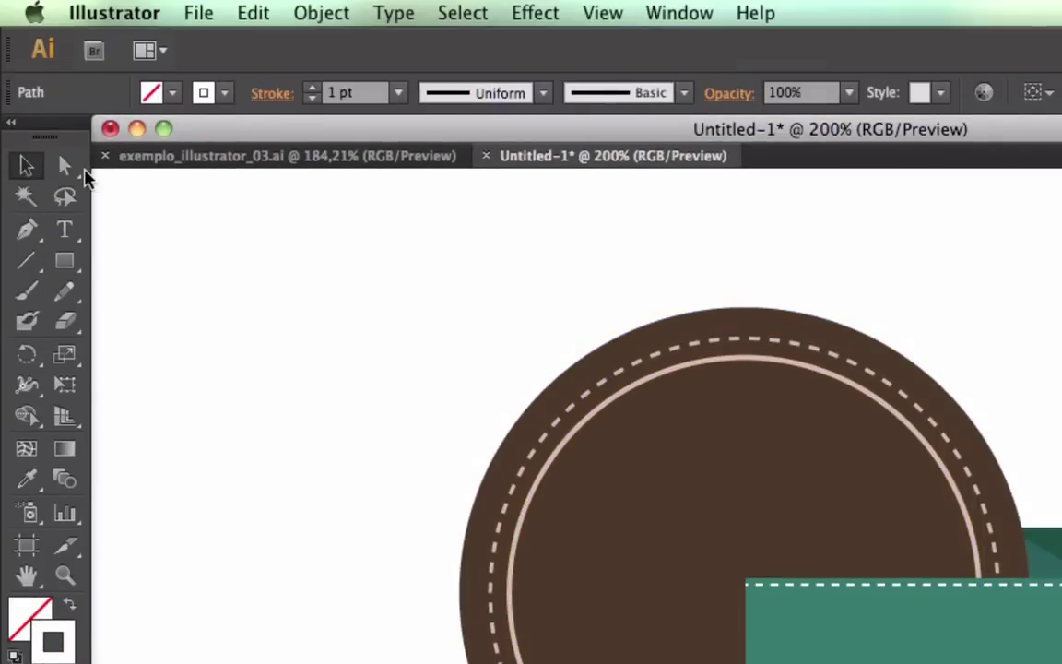
Place dashed-line copies on the tail's top and bottom edges, trimming their ends to the notch.
{"action": "left_click", "coordinate": [68, 168]}
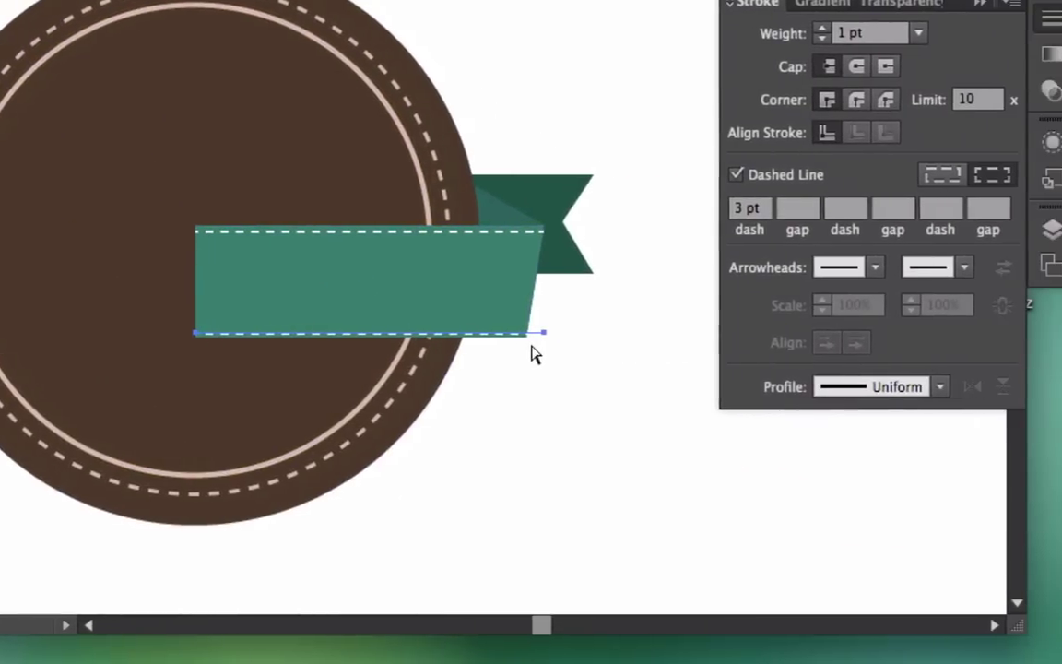
{"action": "left_click", "coordinate": [532, 339]}
{"action": "left_click", "coordinate": [532, 339]}
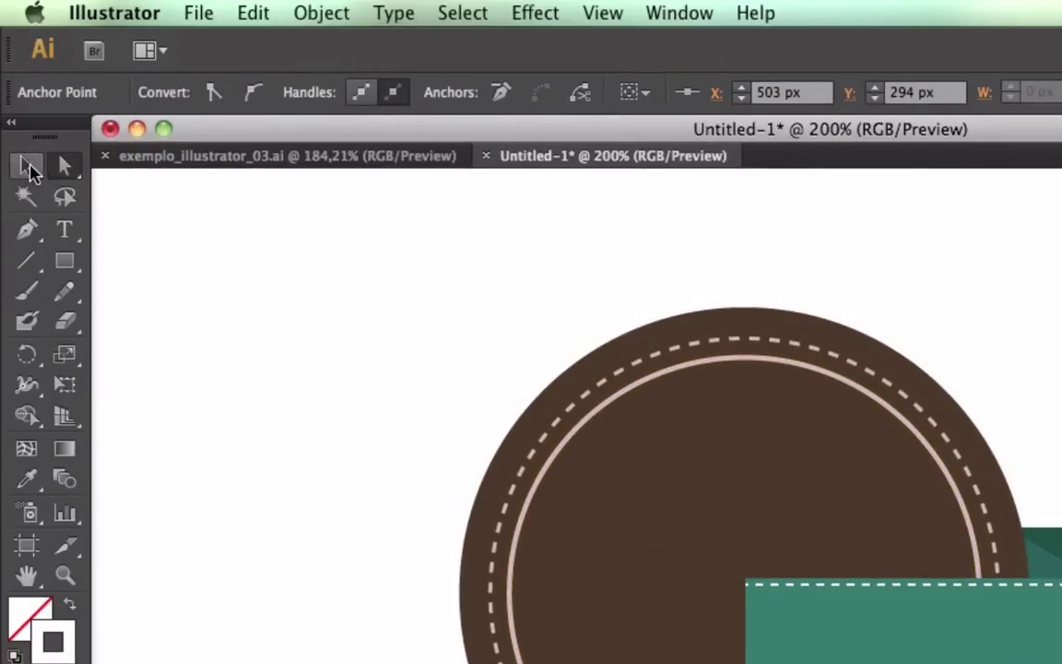
{"action": "left_click", "coordinate": [28, 166]}
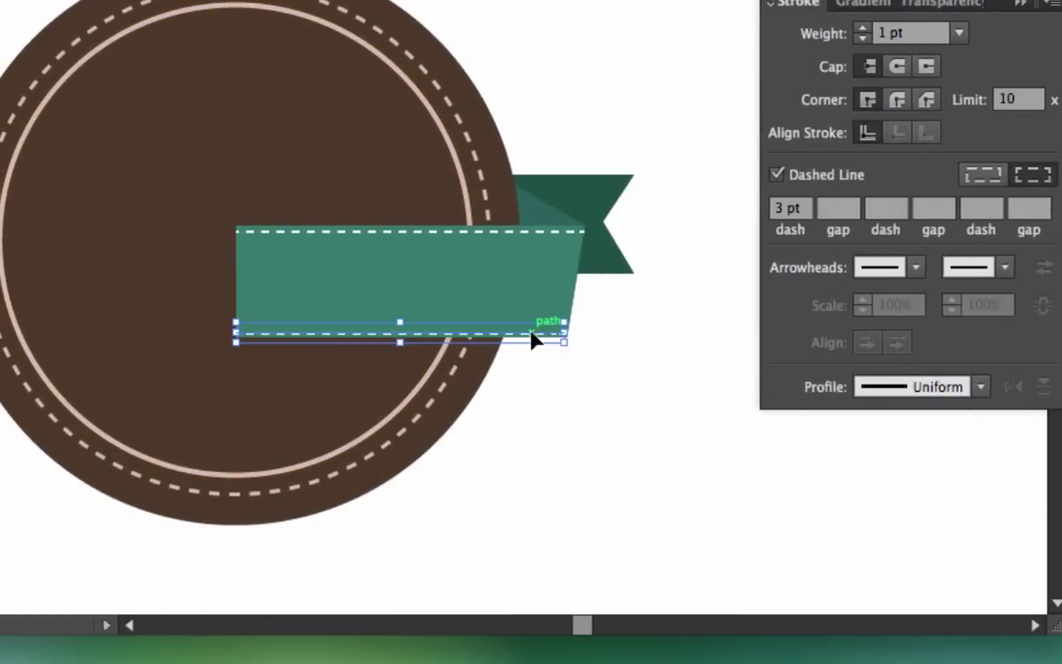
{"action": "left_click_drag", "start_coordinate": [532, 340], "coordinate": [599, 341]}
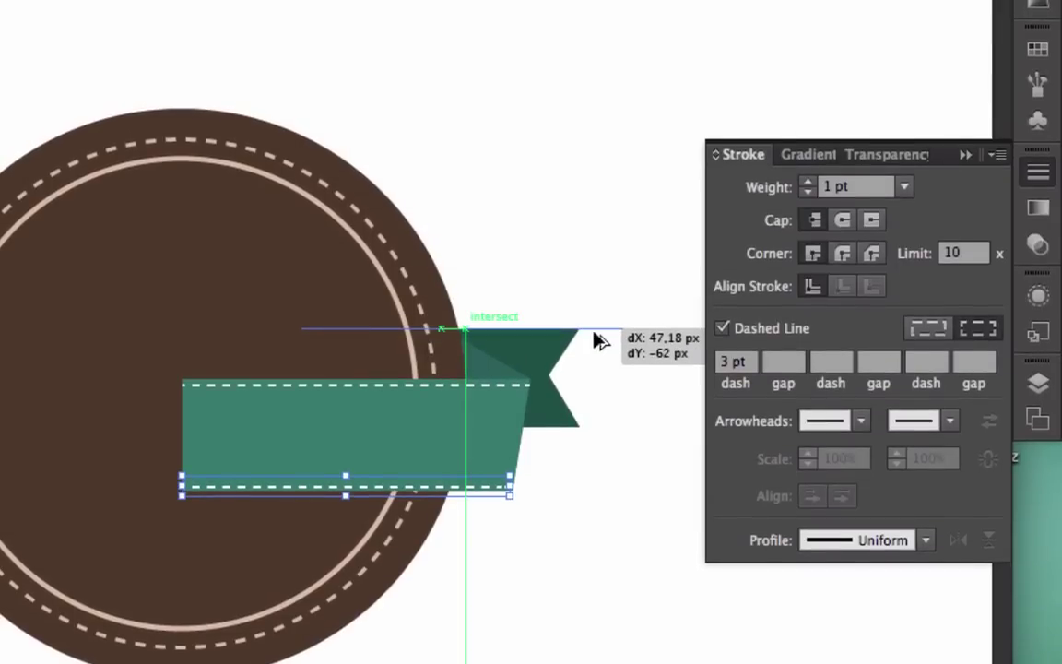
{"action": "left_click_drag", "start_coordinate": [597, 342], "coordinate": [539, 341]}
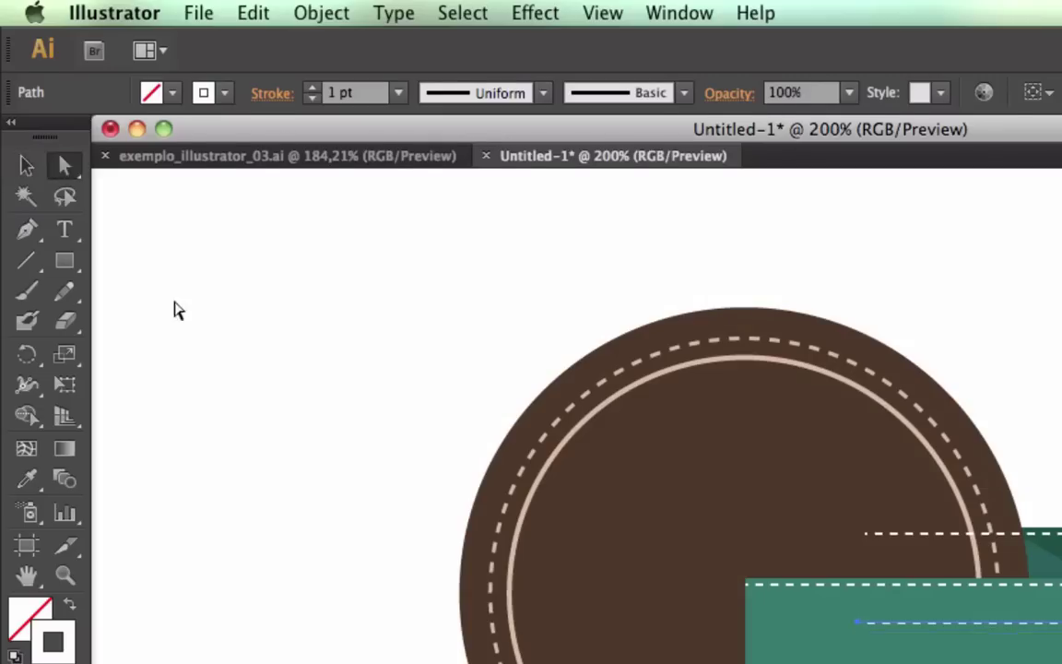
{"action": "left_click", "coordinate": [533, 333]}
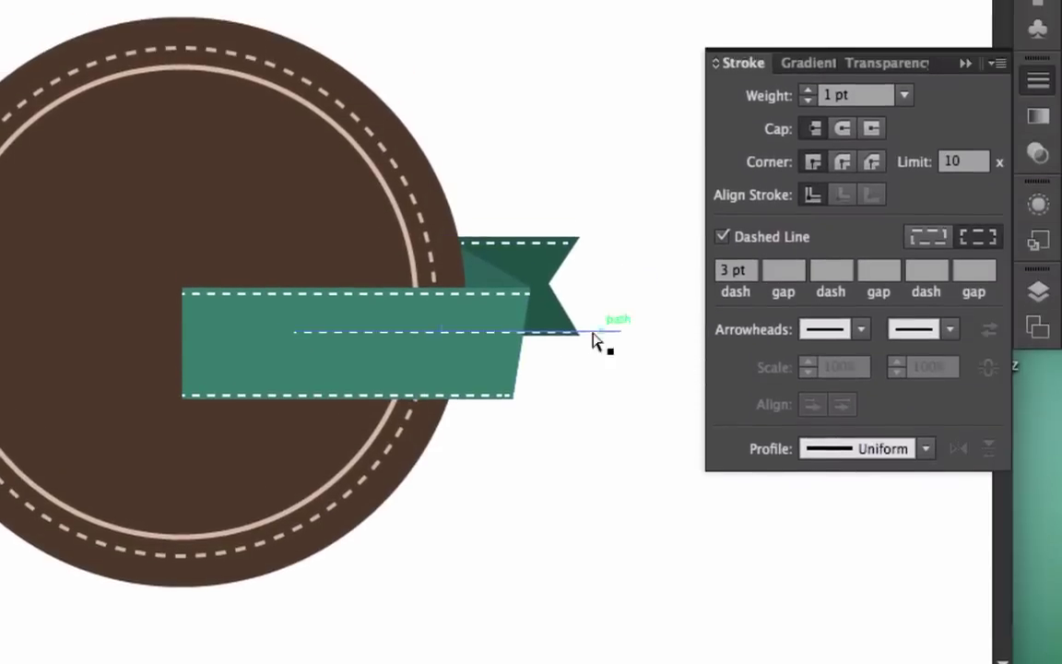
{"action": "left_click_drag", "start_coordinate": [608, 420], "coordinate": [550, 421]}
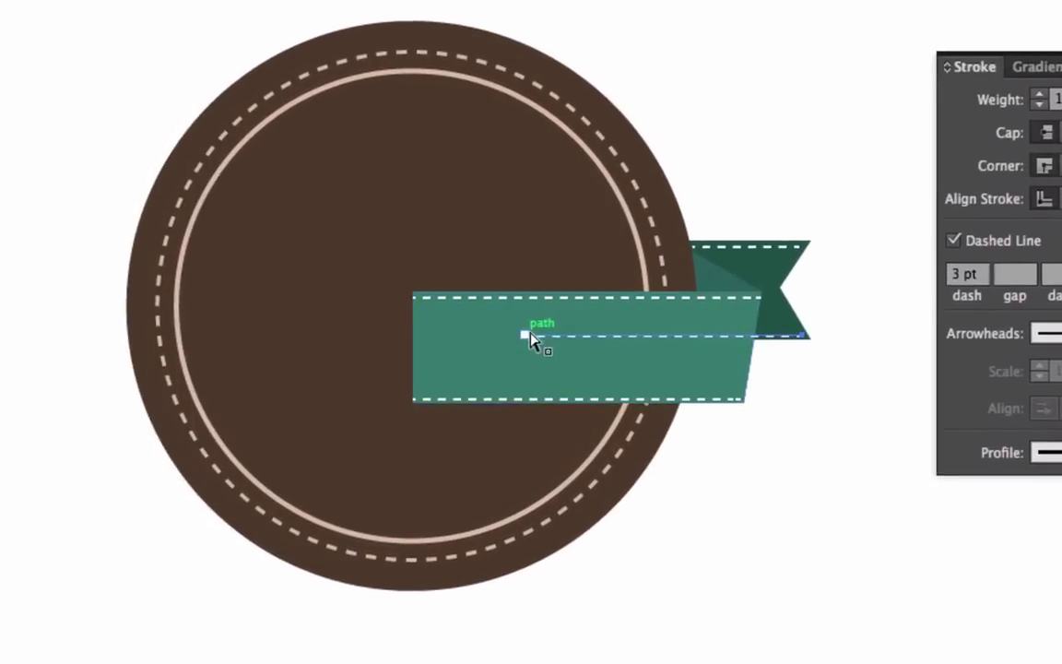
{"action": "left_click", "coordinate": [532, 341]}
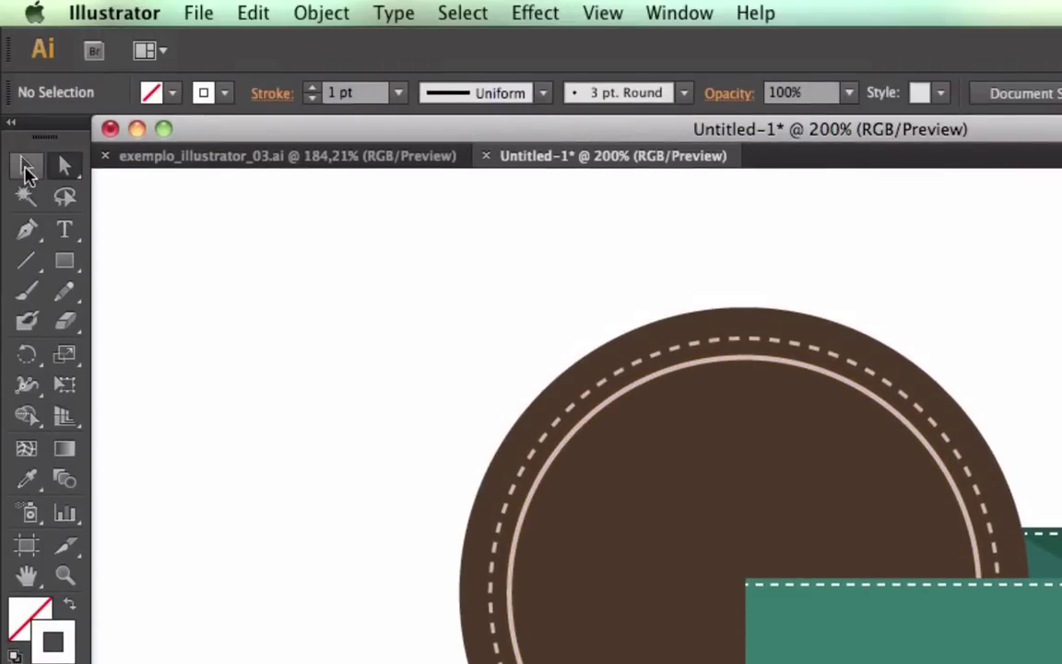
{"action": "left_click", "coordinate": [26, 166]}
{"action": "left_click", "coordinate": [532, 341]}
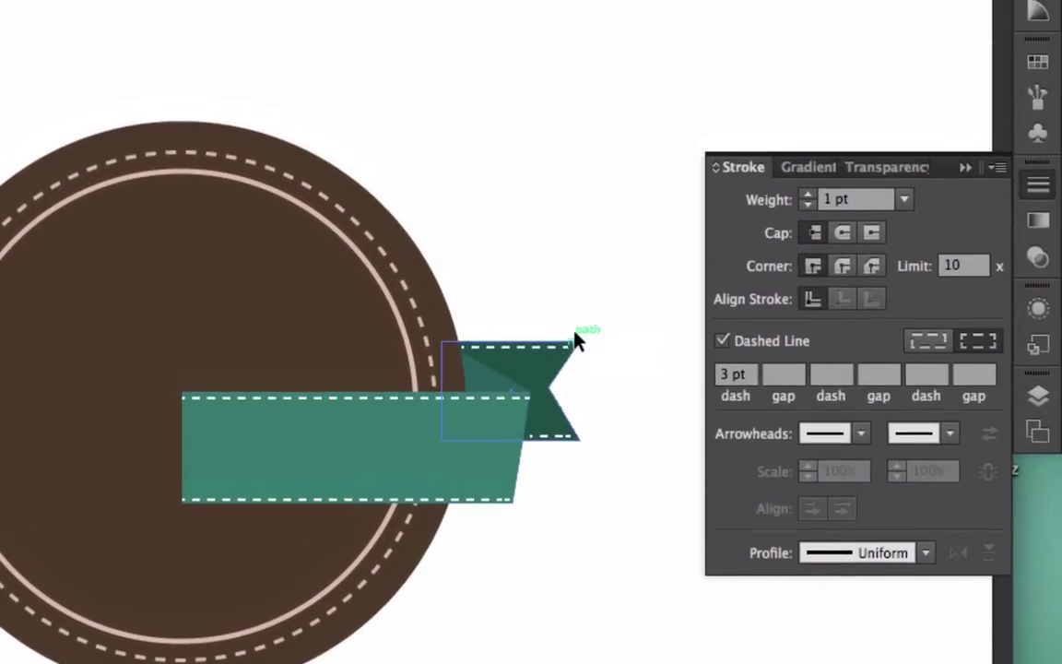
Marquee-select the ribbon band, tail and stitch lines, then copy and paste them in front.
{"action": "left_click", "coordinate": [590, 342]}
{"action": "left_click_drag", "start_coordinate": [587, 334], "coordinate": [499, 535]}
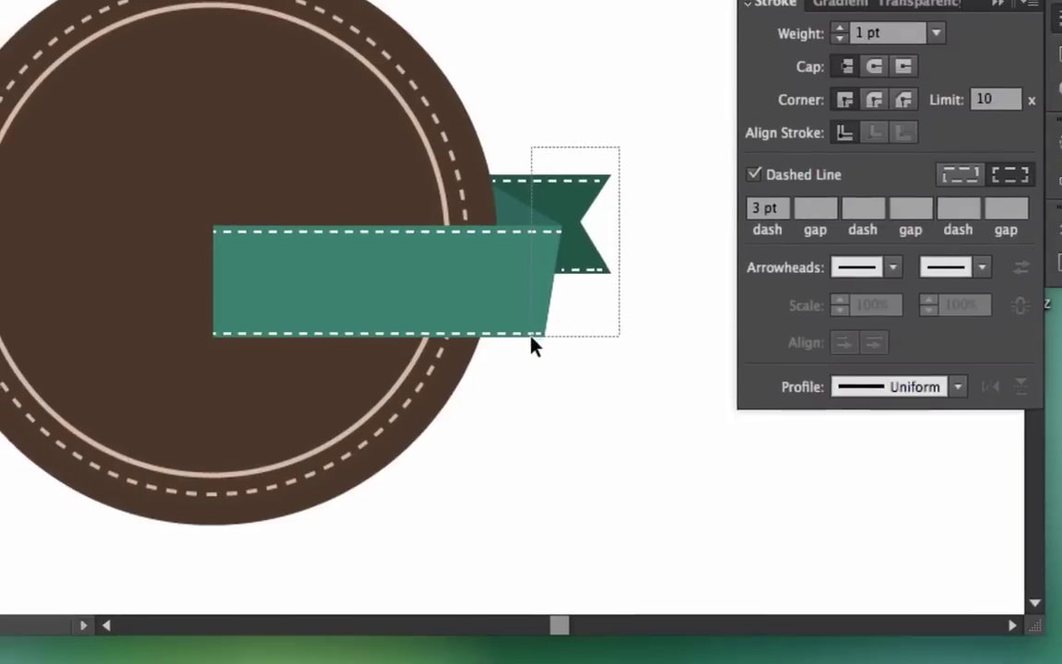
{"action": "left_click_drag", "start_coordinate": [533, 353], "coordinate": [534, 357]}
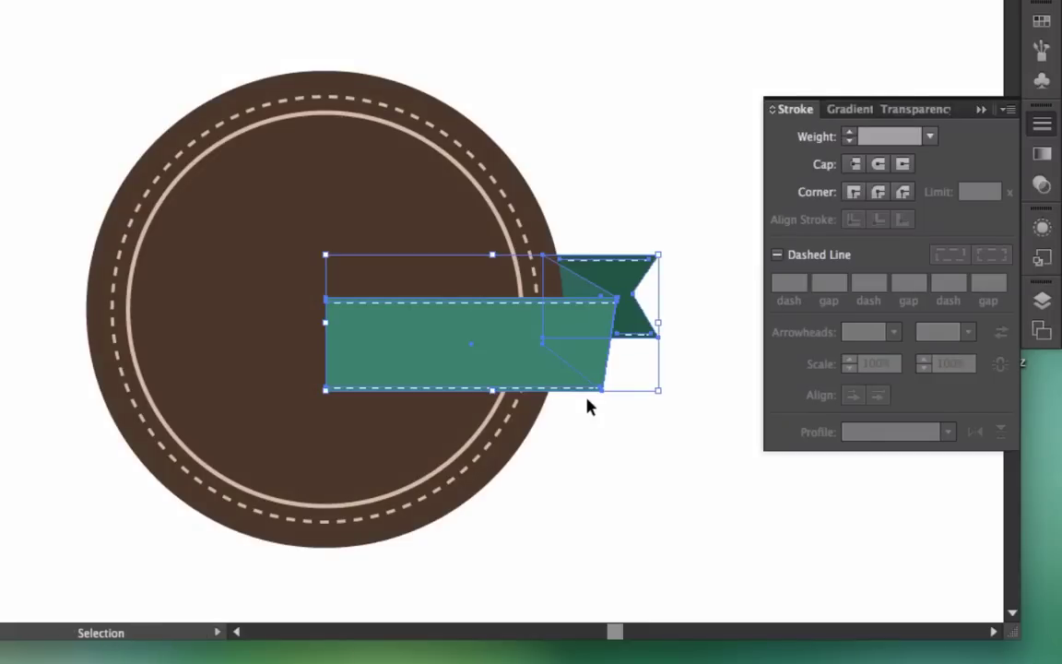
{"action": "key", "text": "a"}
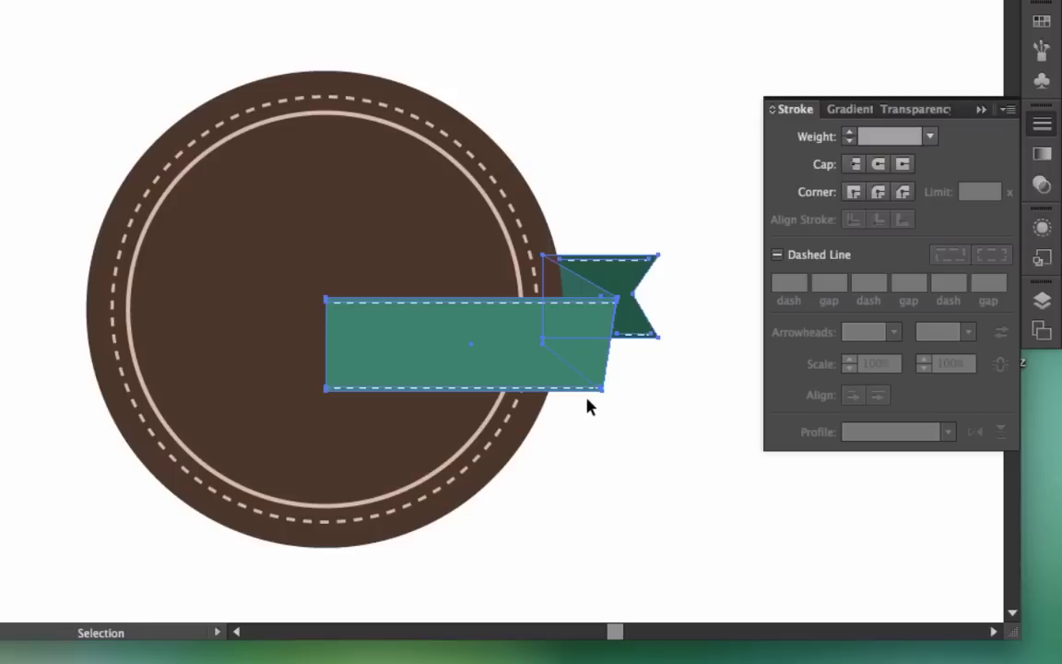
{"action": "key", "text": "a"}
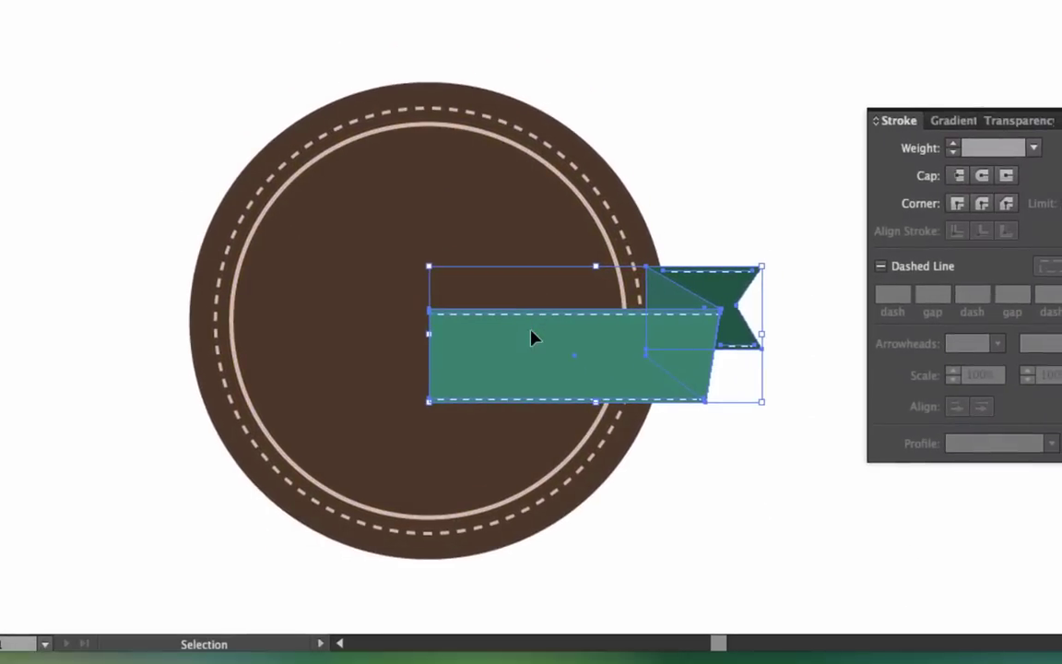
Reflect the ribbon copy across the vertical axis.
{"action": "right_click", "coordinate": [531, 337]}
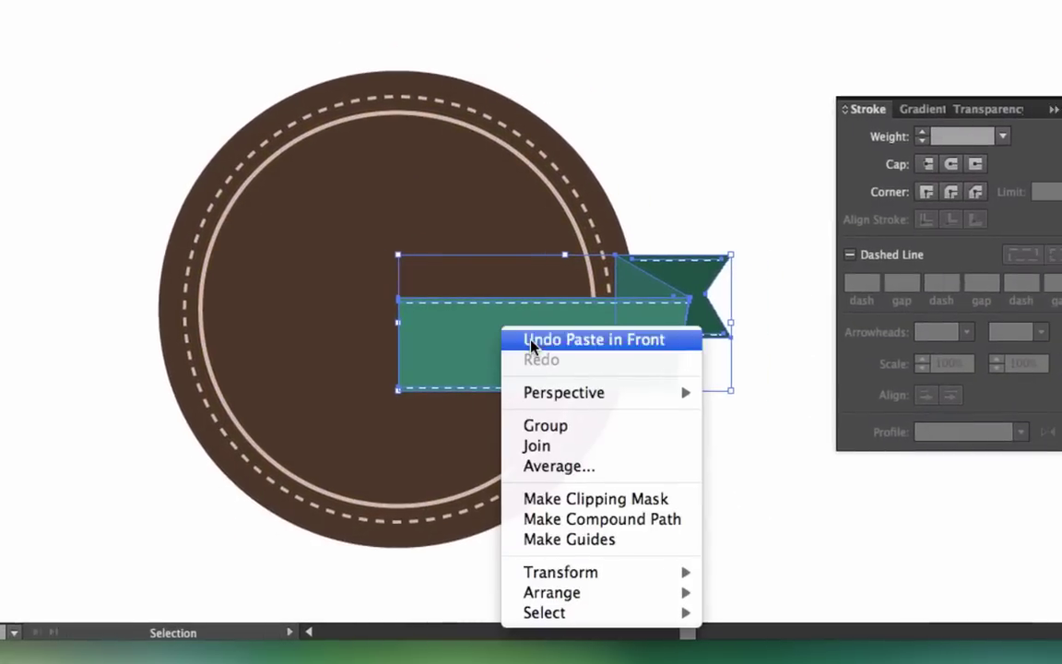
{"action": "mouse_move", "coordinate": [489, 572]}
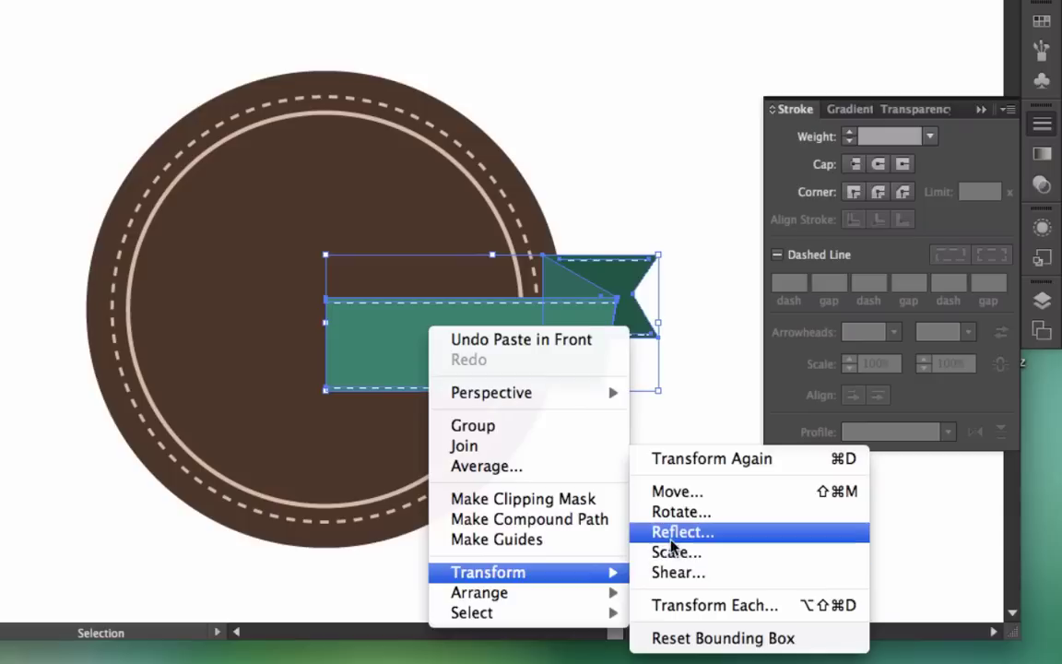
{"action": "left_click", "coordinate": [721, 540]}
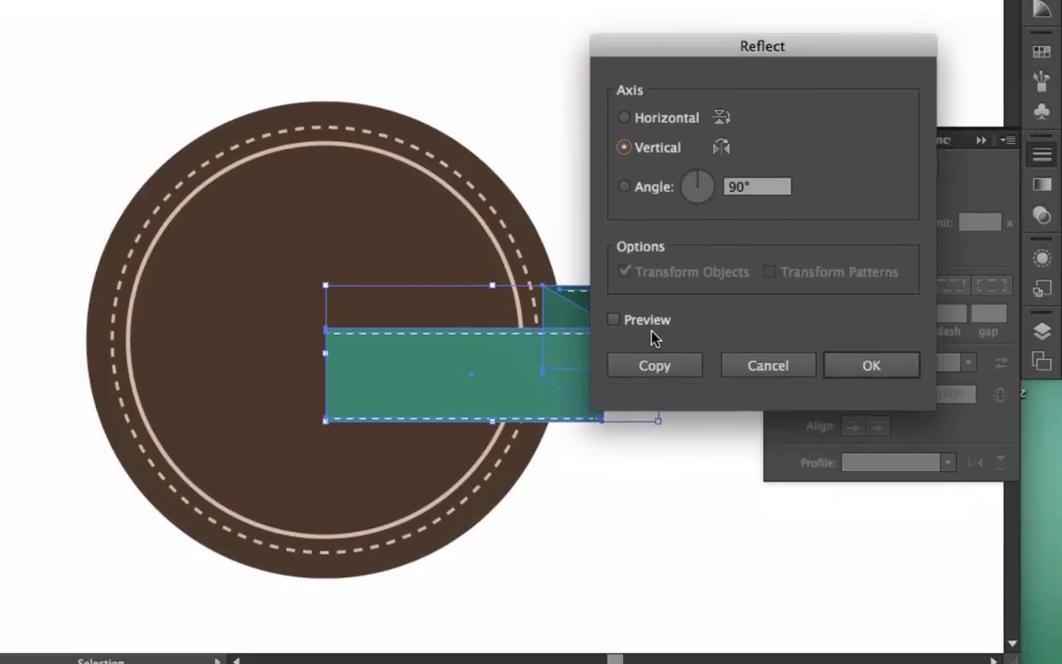
{"action": "left_click", "coordinate": [651, 332]}
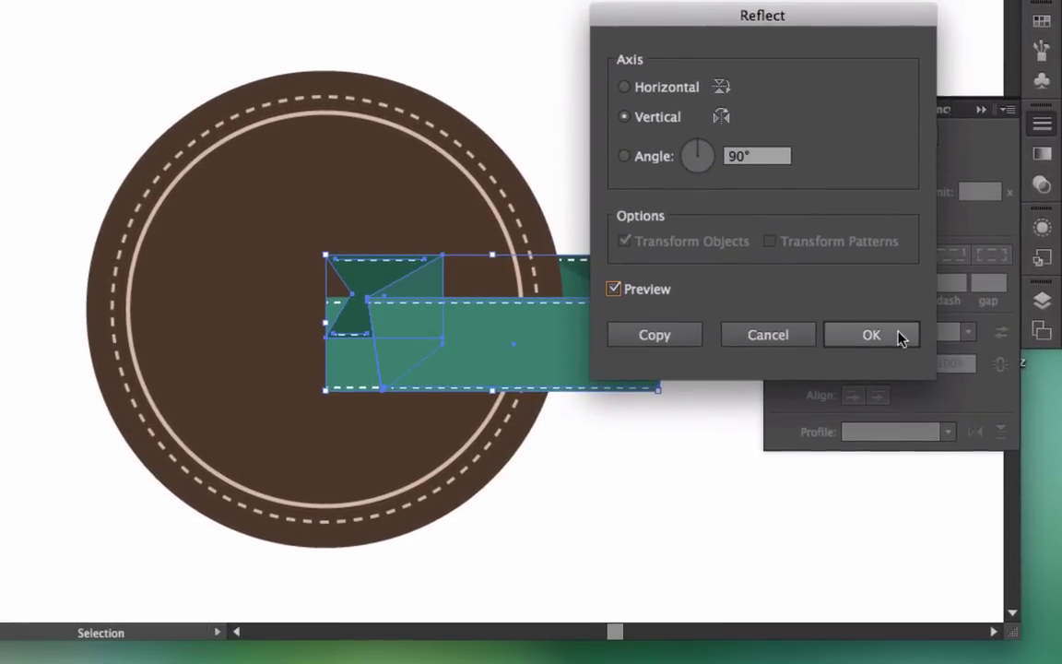
{"action": "left_click", "coordinate": [901, 338]}
Drag the mirrored copy to the badge's left side, aligned with the original band.
{"action": "left_click_drag", "start_coordinate": [628, 336], "coordinate": [346, 342]}
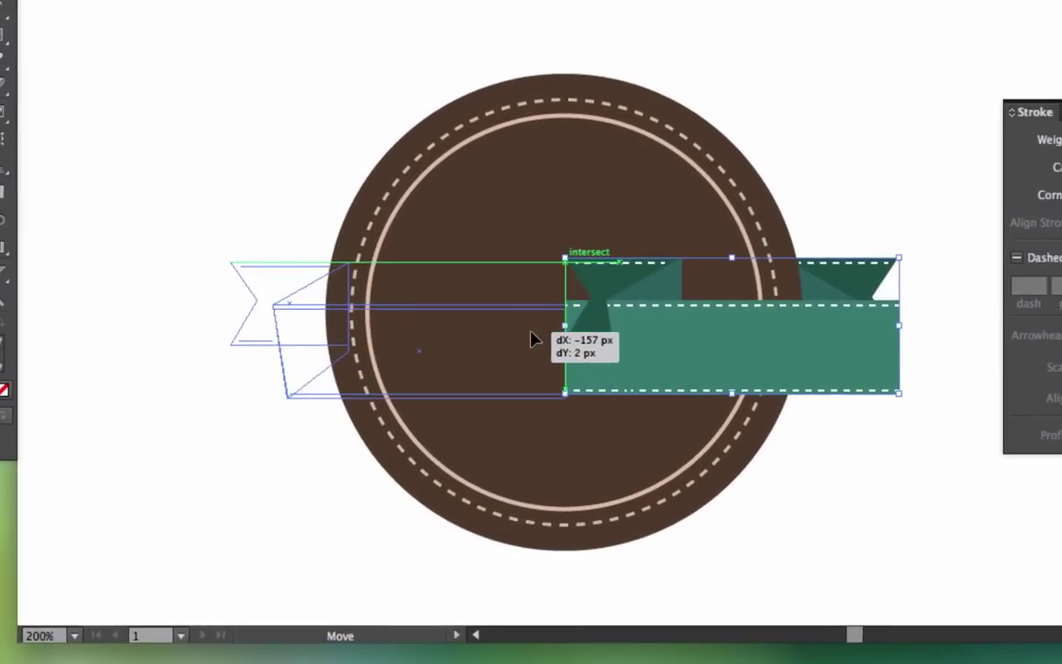
{"action": "left_click_drag", "start_coordinate": [532, 340], "coordinate": [532, 339]}
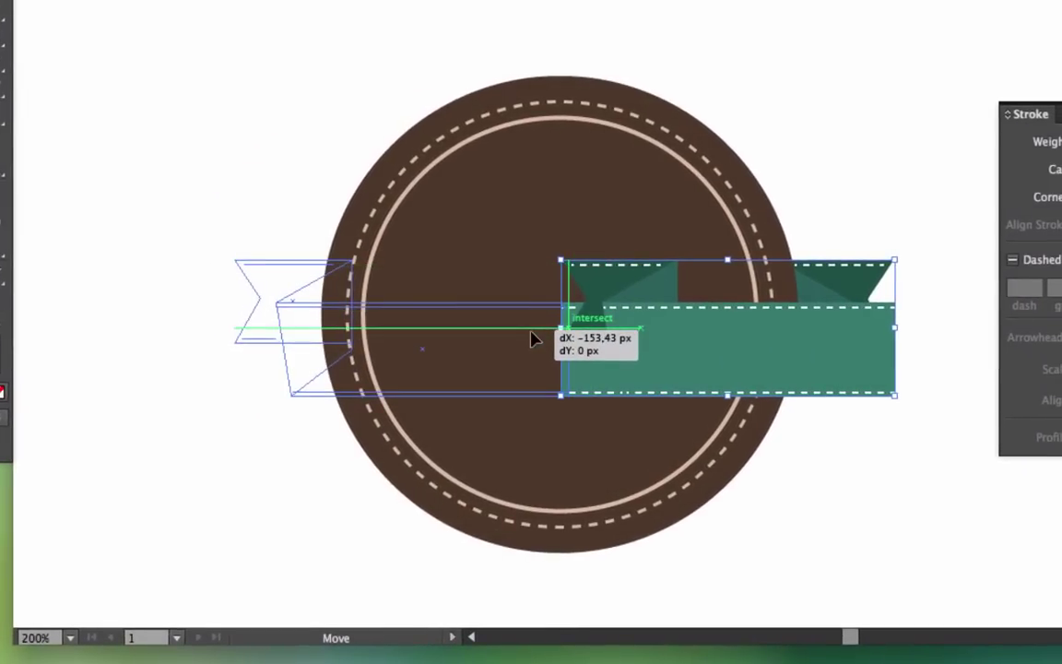
{"action": "left_click_drag", "start_coordinate": [532, 340], "coordinate": [532, 340]}
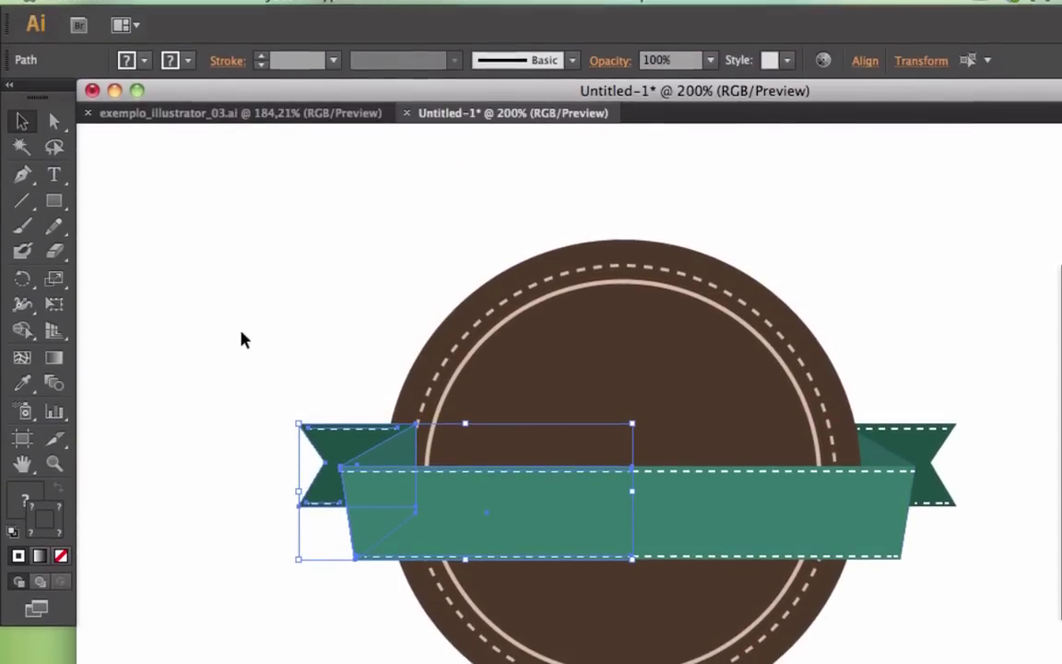
{"action": "left_click", "coordinate": [243, 340]}
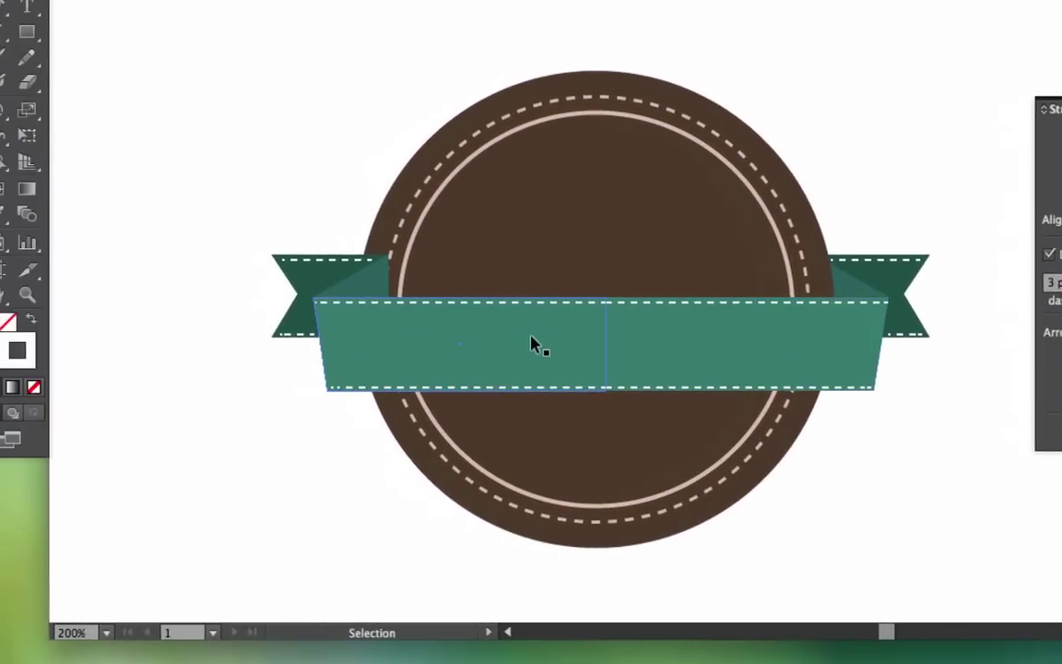
{"action": "left_click", "coordinate": [533, 345]}
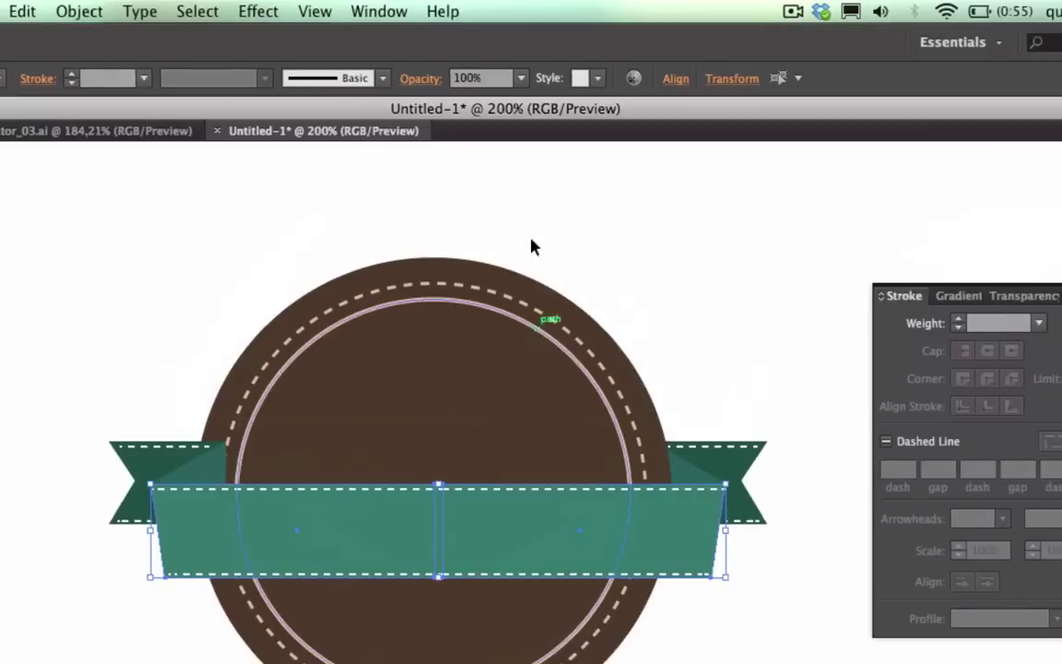
Unite the two front band halves into one shape using Pathfinder.
{"action": "left_click", "coordinate": [521, 11]}
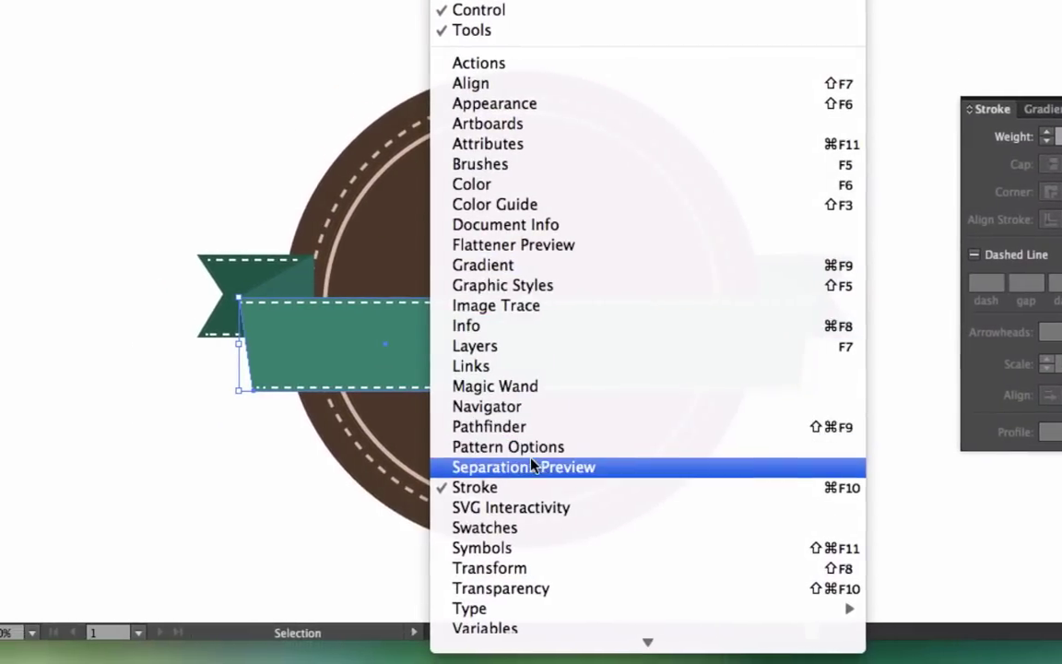
{"action": "left_click", "coordinate": [533, 427]}
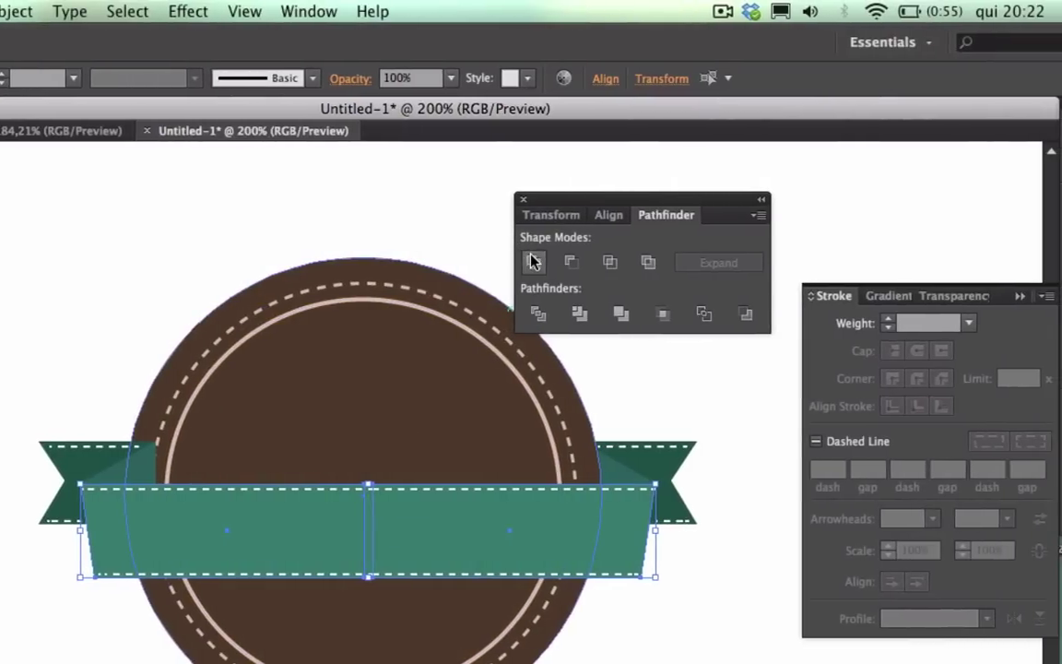
{"action": "left_click", "coordinate": [533, 262]}
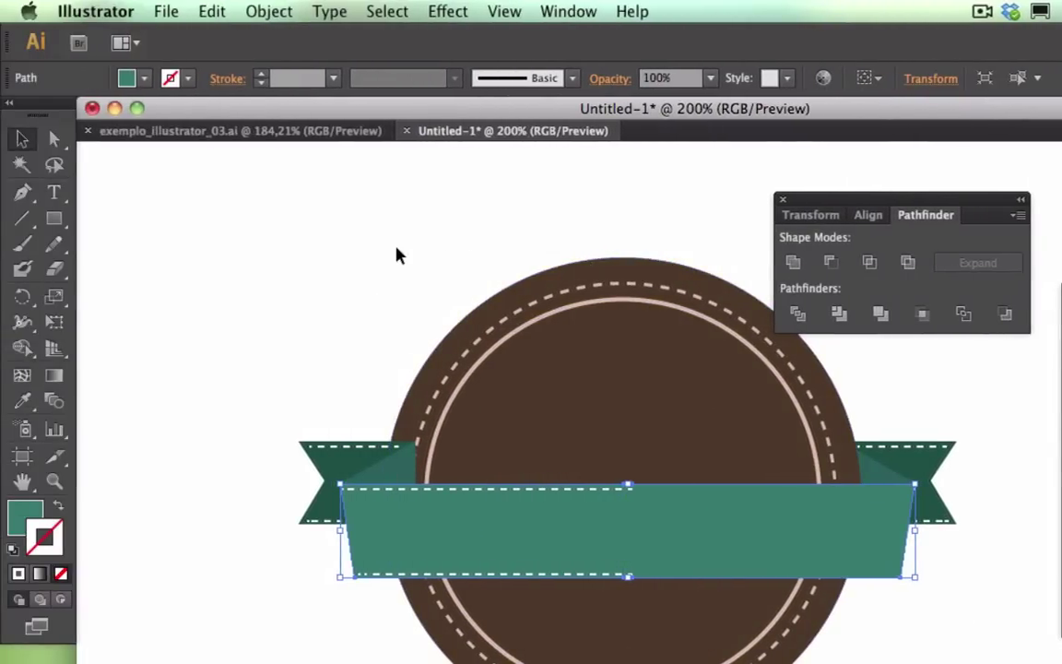
{"action": "left_click", "coordinate": [156, 294]}
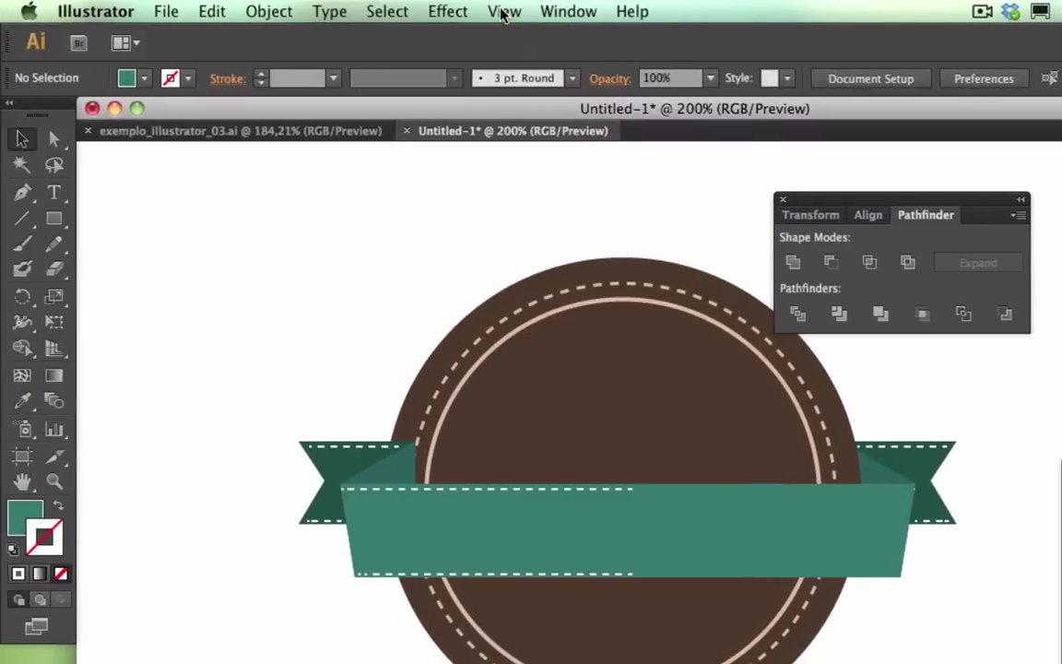
{"action": "left_click", "coordinate": [504, 11]}
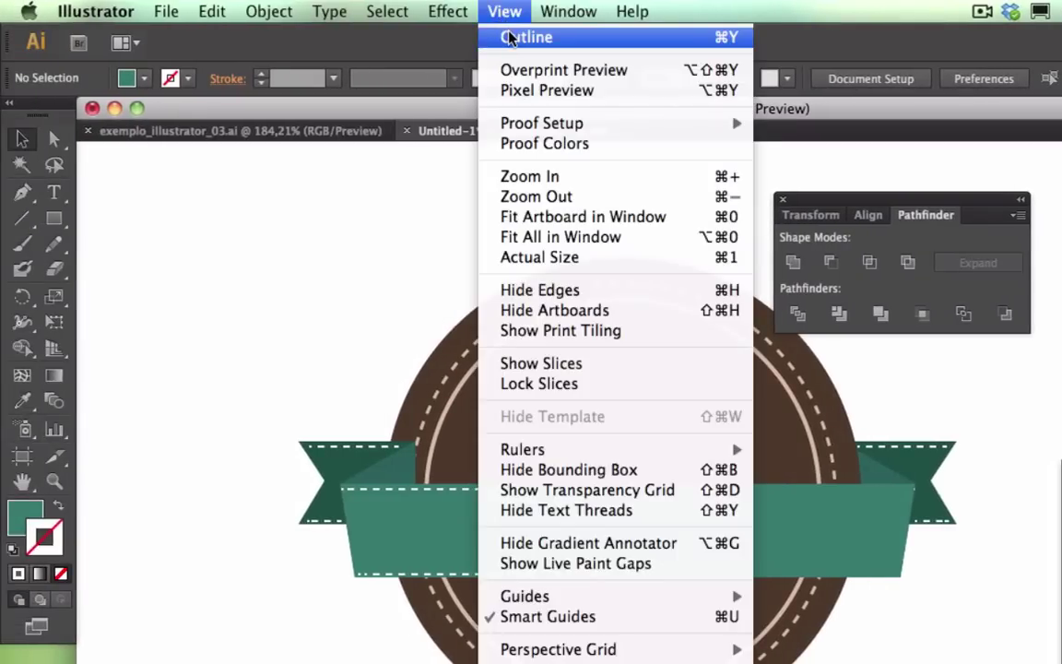
In Outline view, delete the redundant top and bottom lines across the ribbon.
{"action": "left_click", "coordinate": [510, 37]}
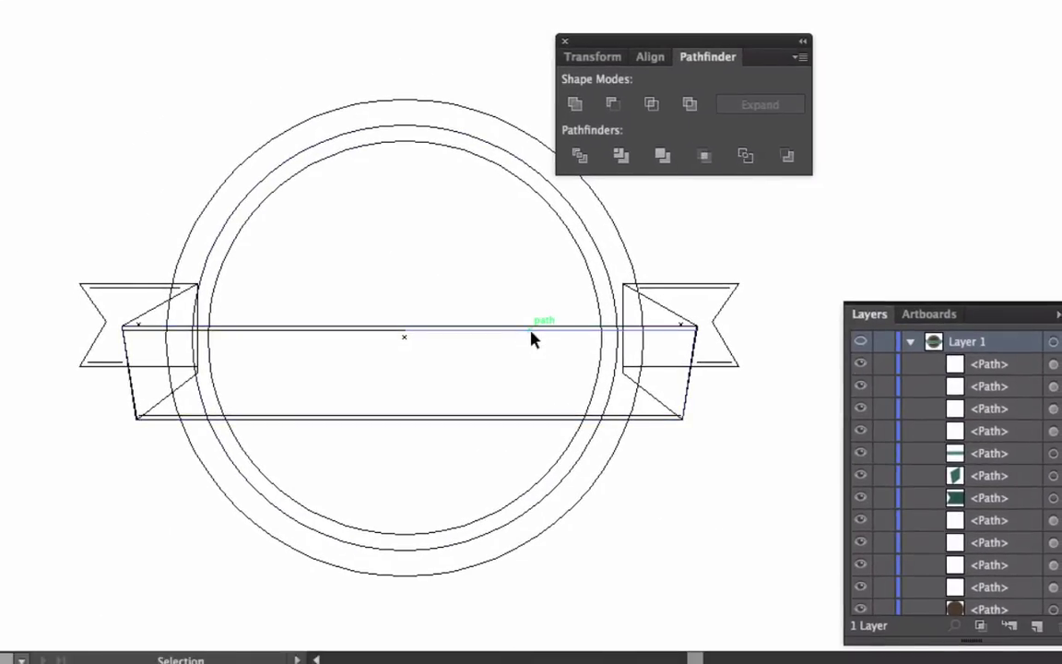
{"action": "left_click", "coordinate": [531, 333]}
{"action": "key", "text": "Delete"}
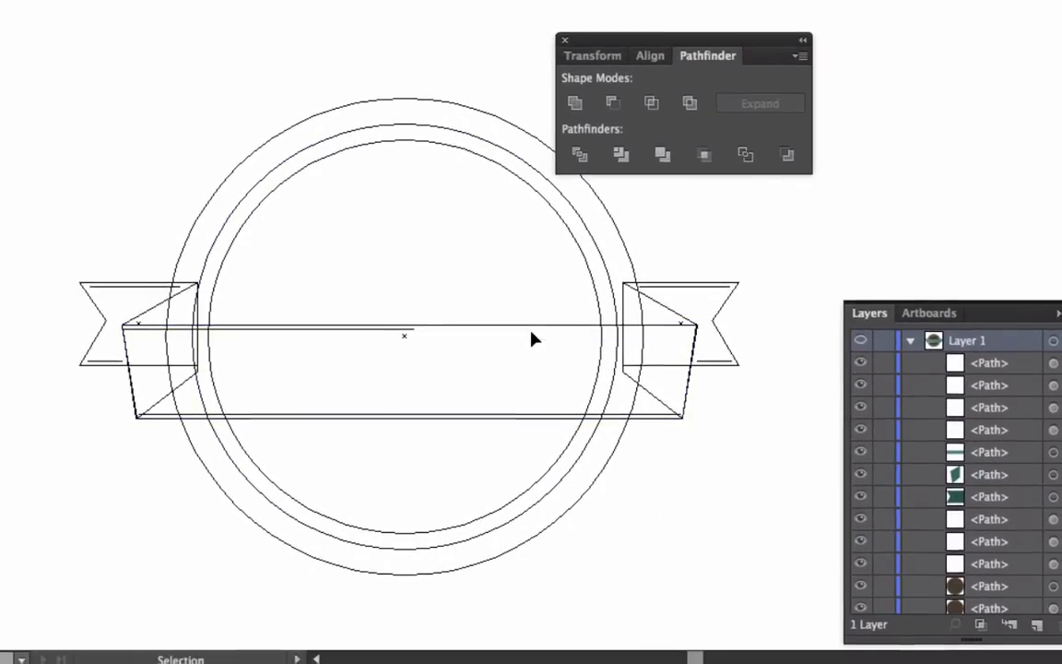
{"action": "left_click", "coordinate": [531, 389]}
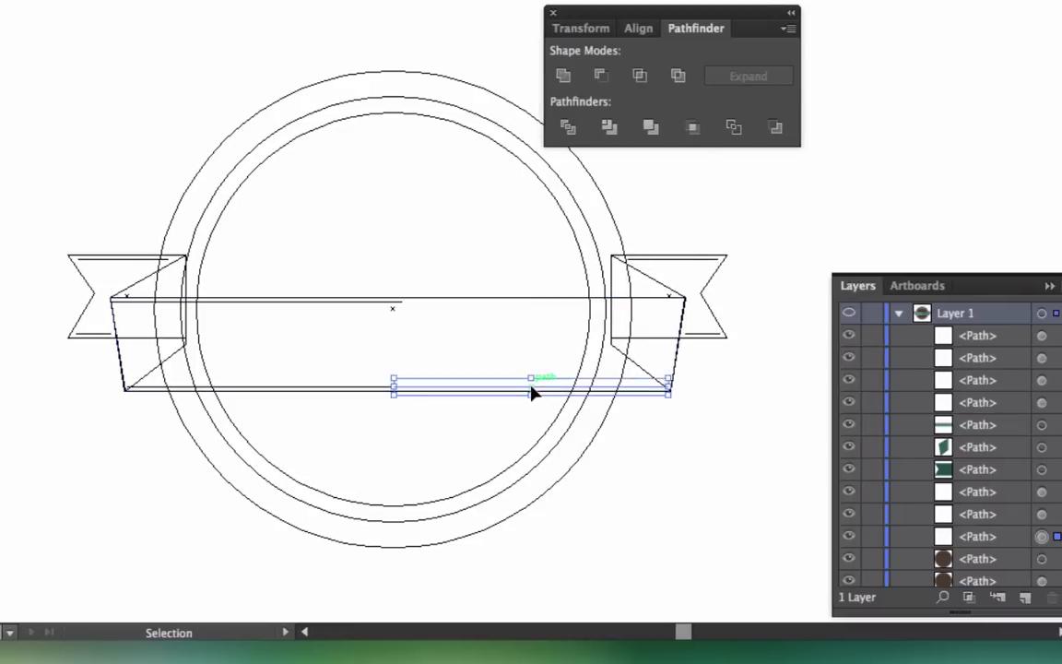
{"action": "key", "text": "Delete"}
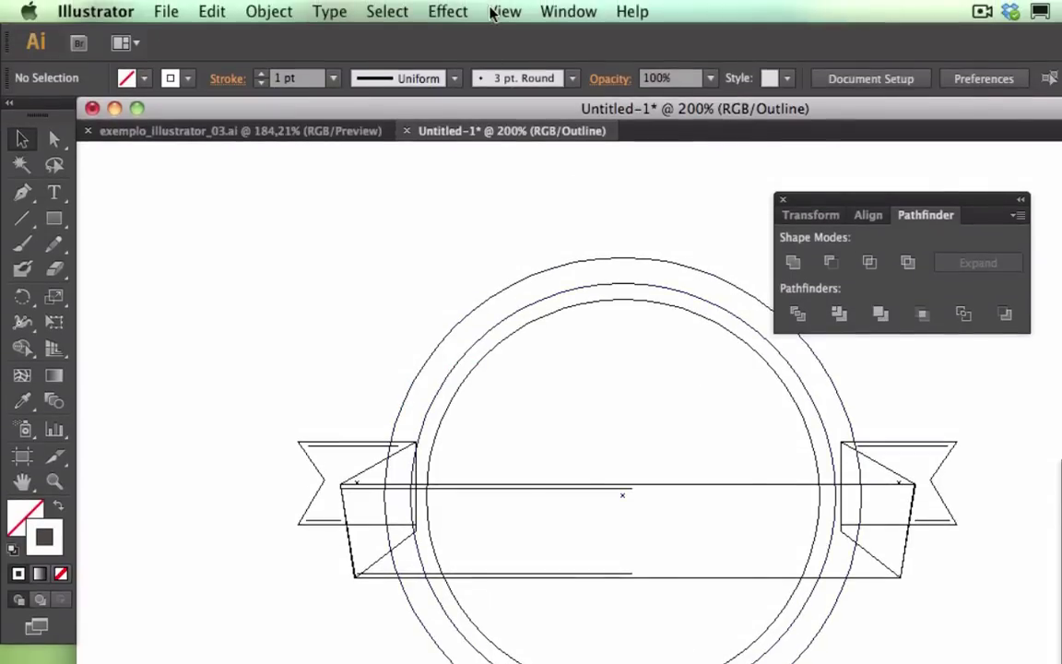
Back in Preview, stretch the top and bottom dashed stitch lines across the full ribbon.
{"action": "left_click", "coordinate": [498, 17]}
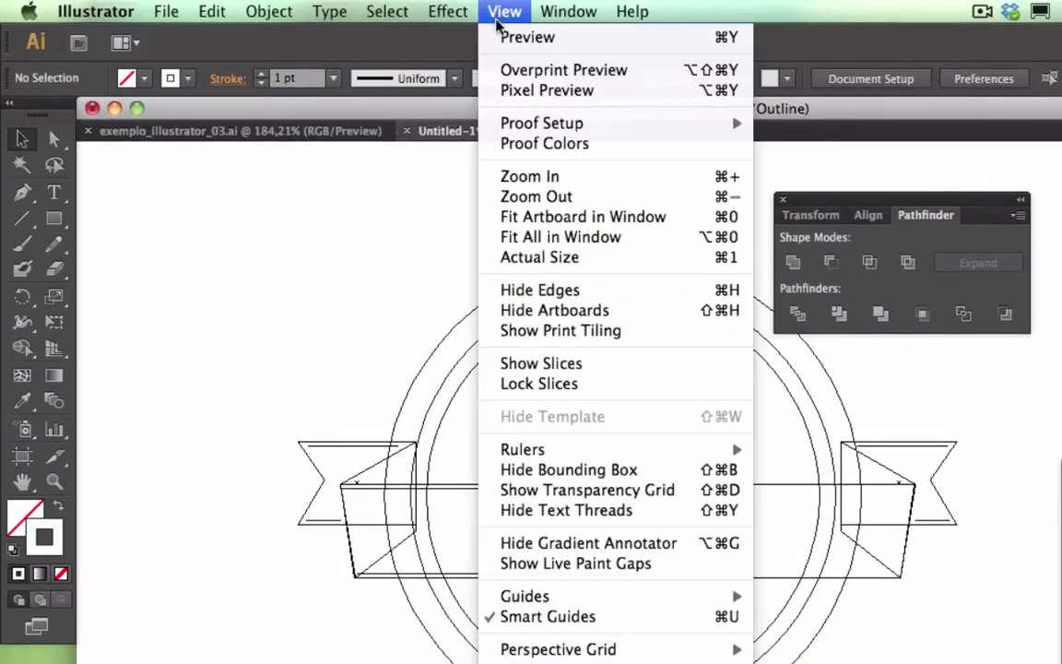
{"action": "left_click", "coordinate": [505, 37]}
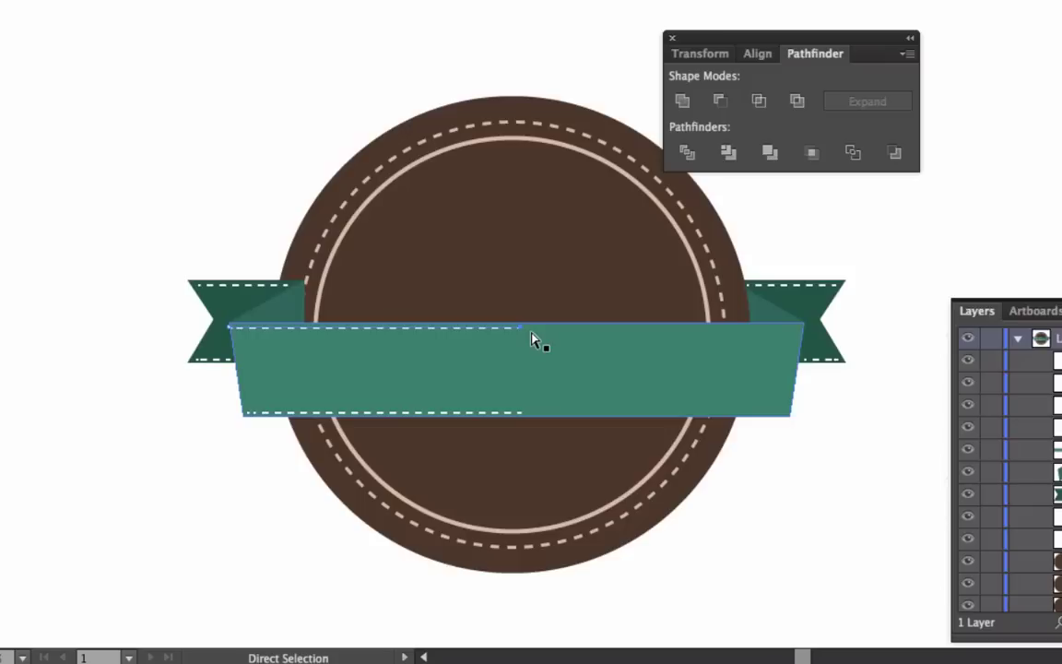
{"action": "left_click_drag", "start_coordinate": [533, 334], "coordinate": [614, 337]}
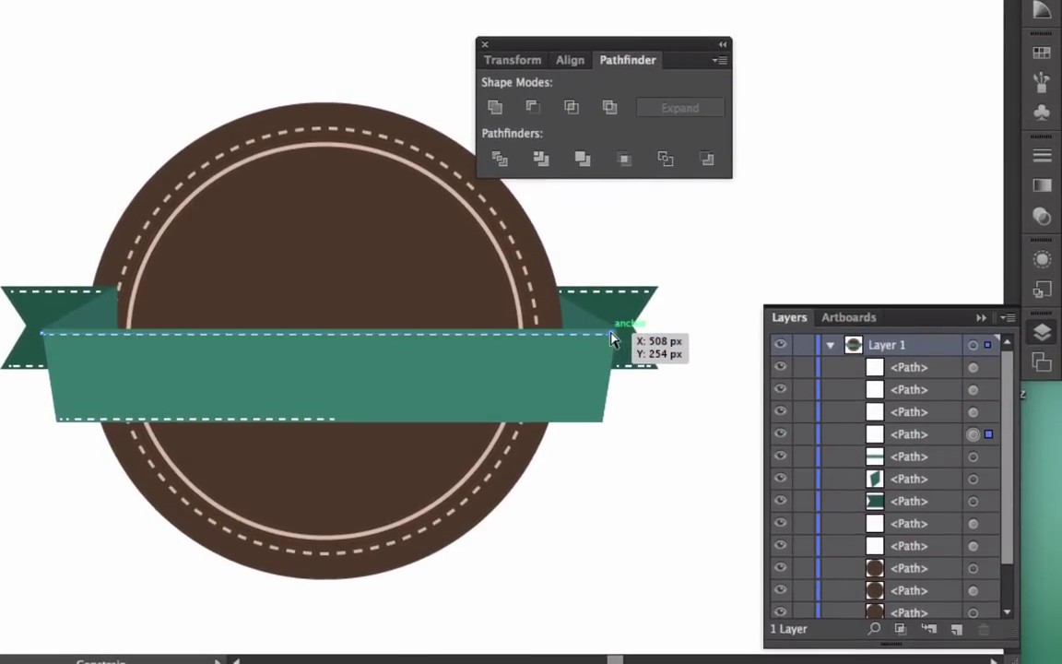
{"action": "left_click", "coordinate": [531, 385]}
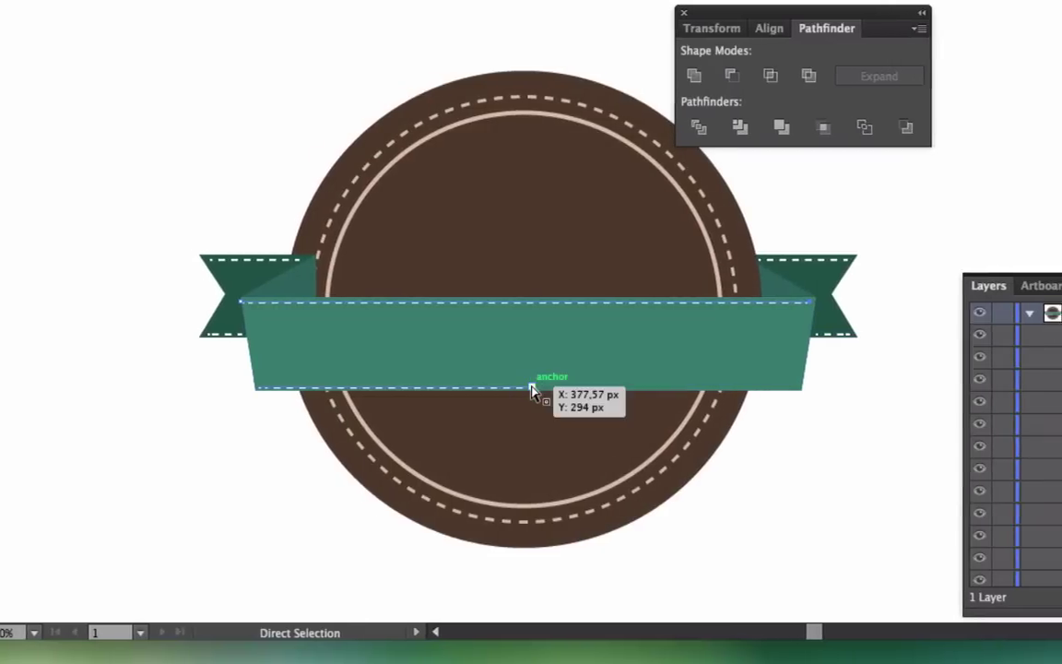
{"action": "left_click_drag", "start_coordinate": [531, 387], "coordinate": [597, 396]}
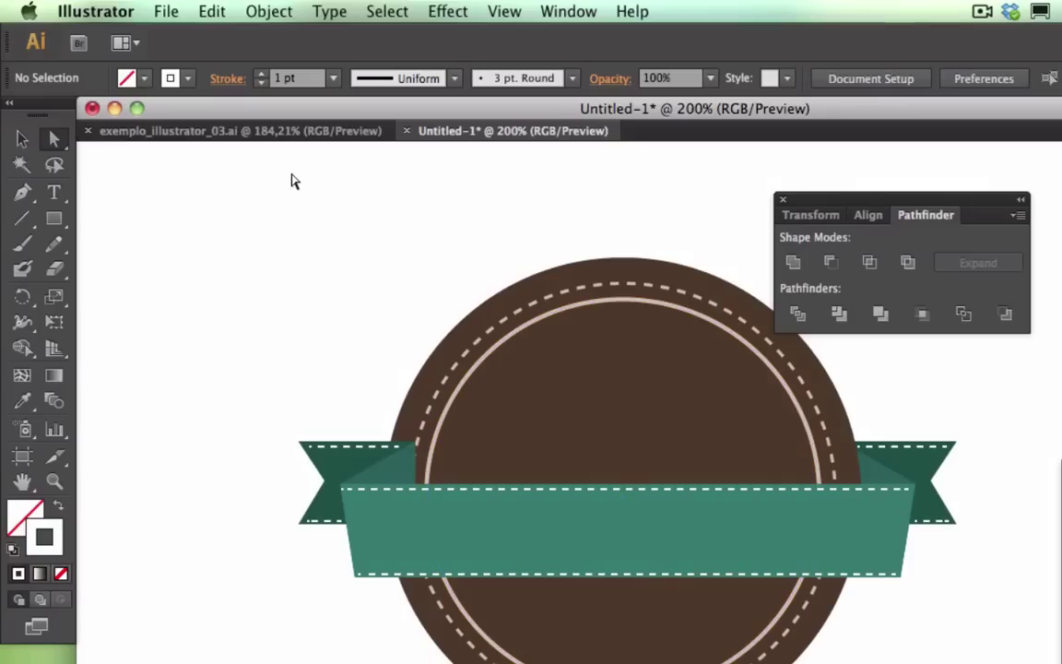
Compare against the exemplo_illustrator_03.ai reference, then return to Untitled-1 to add text.
{"action": "left_click", "coordinate": [273, 135]}
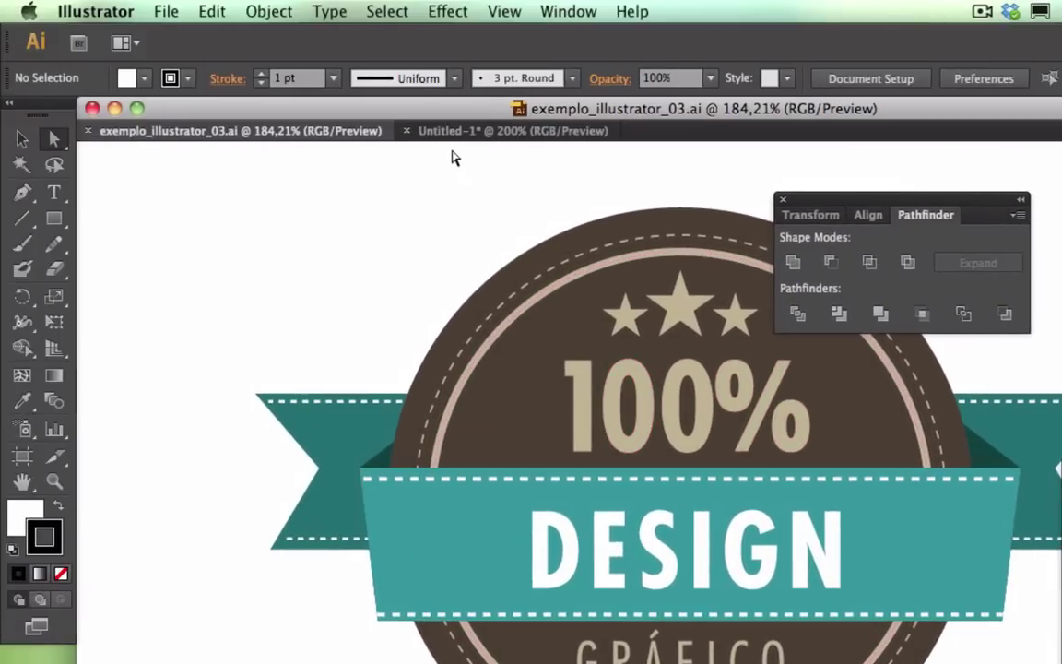
{"action": "left_click", "coordinate": [412, 118]}
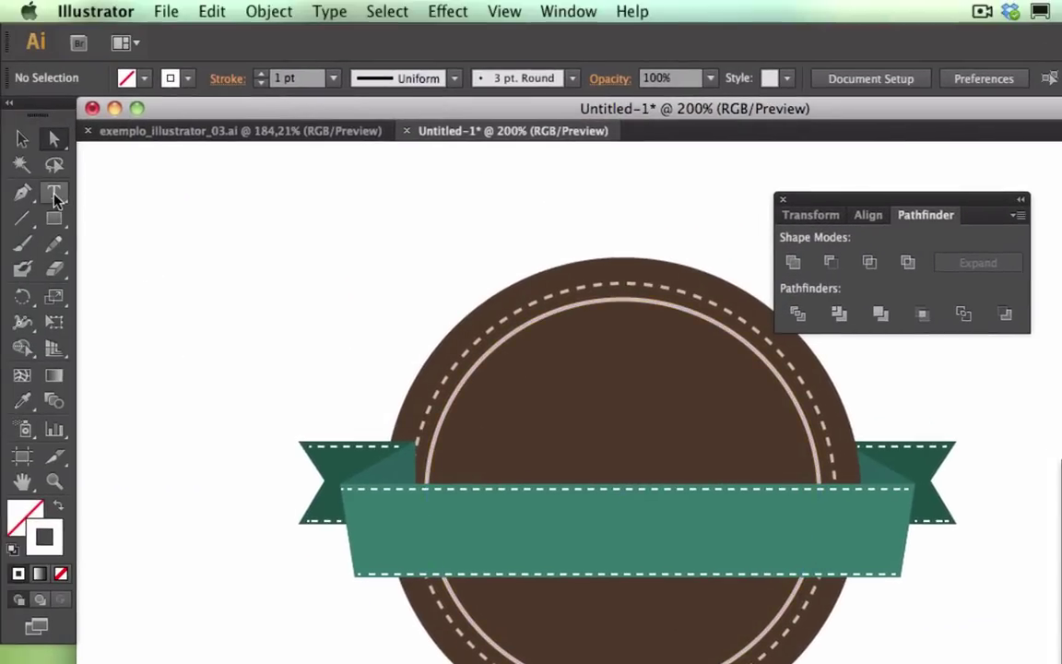
{"action": "left_click", "coordinate": [54, 194]}
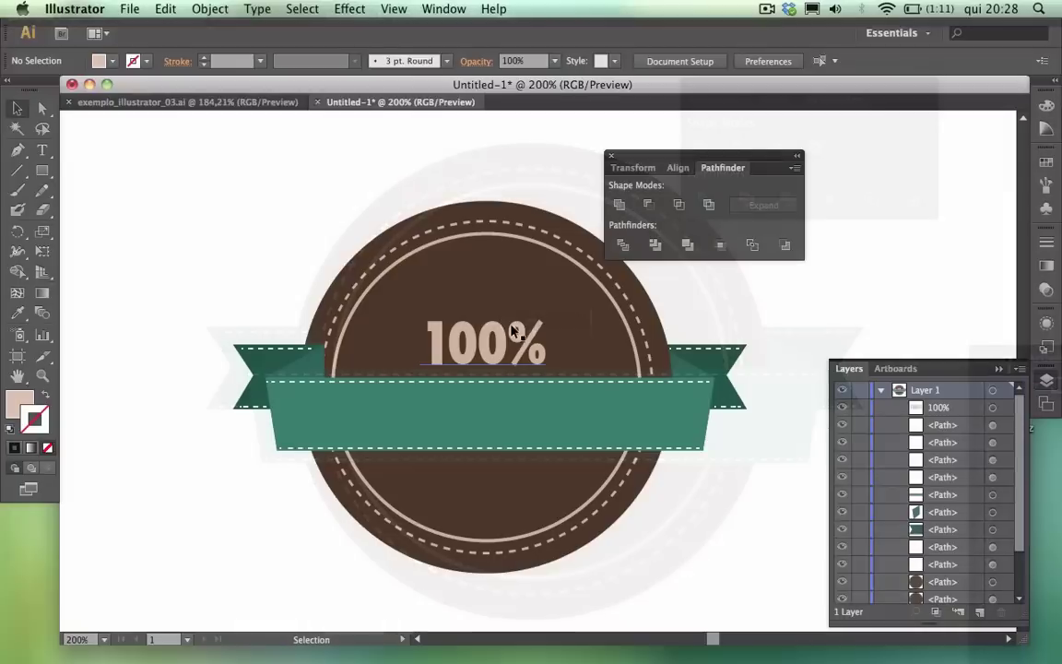
Enlarge the 100% text, centre-align it, and centre it above the ribbon.
{"action": "left_click", "coordinate": [517, 320]}
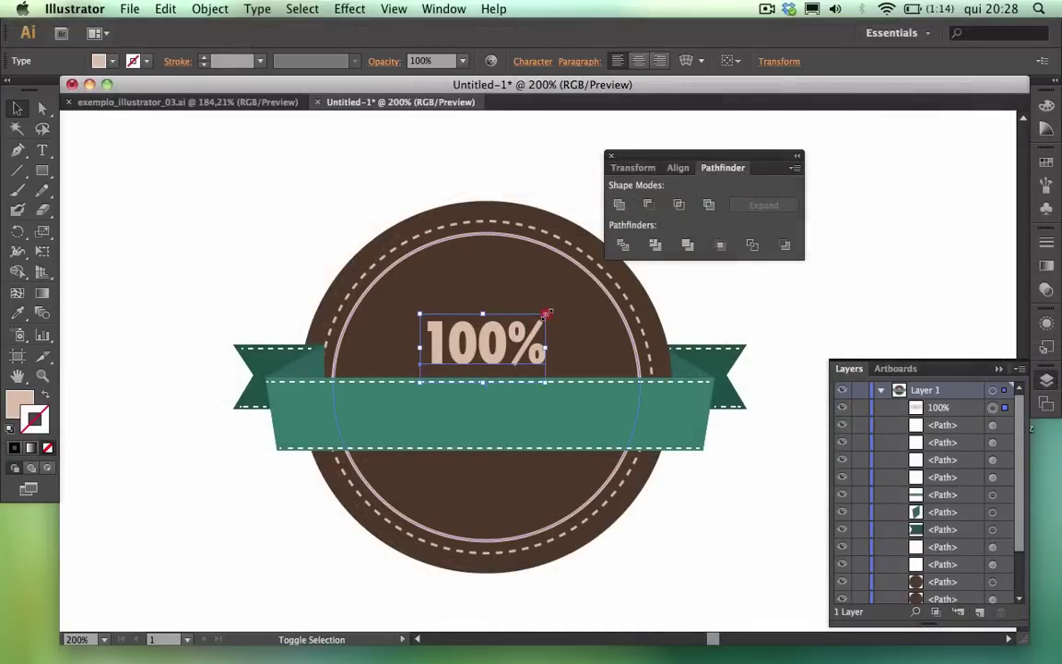
{"action": "left_click_drag", "start_coordinate": [547, 314], "coordinate": [563, 302]}
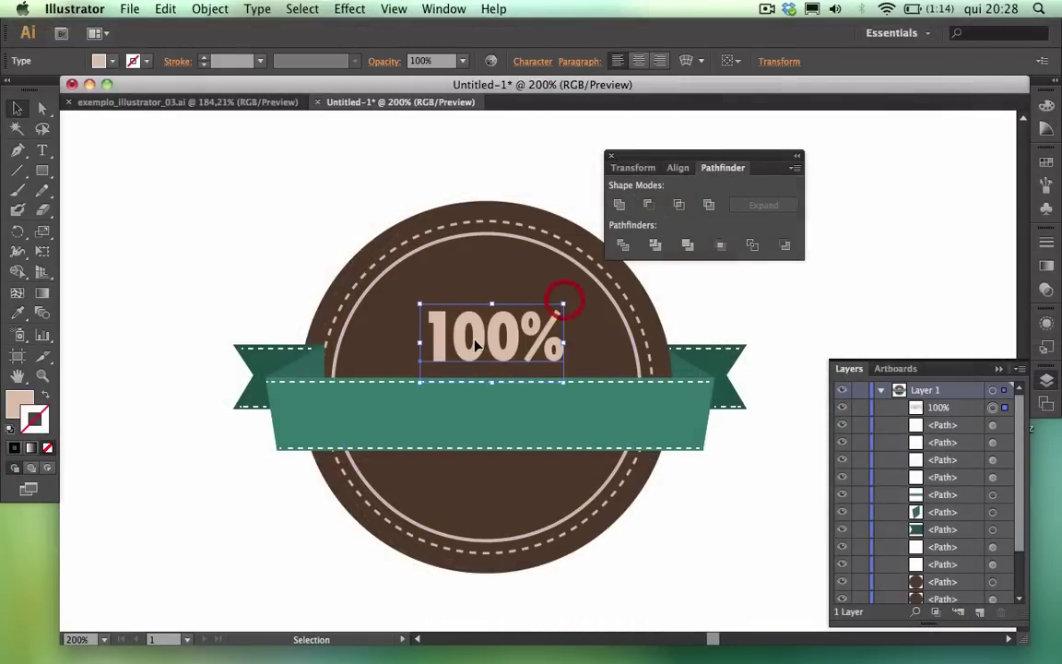
{"action": "left_click_drag", "start_coordinate": [494, 341], "coordinate": [488, 341]}
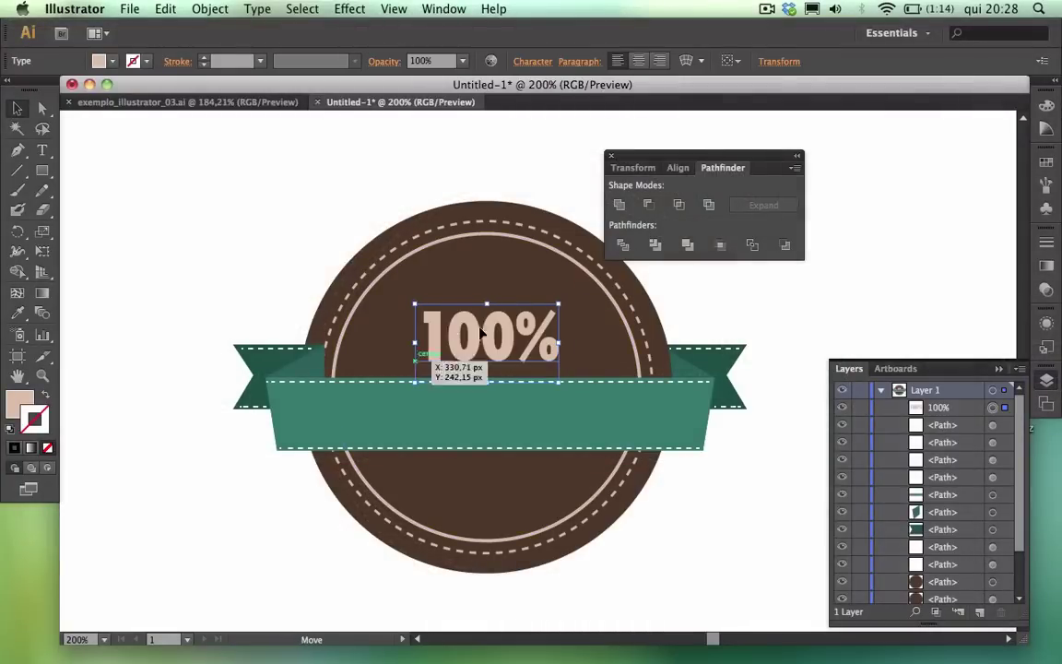
{"action": "left_click", "coordinate": [640, 61]}
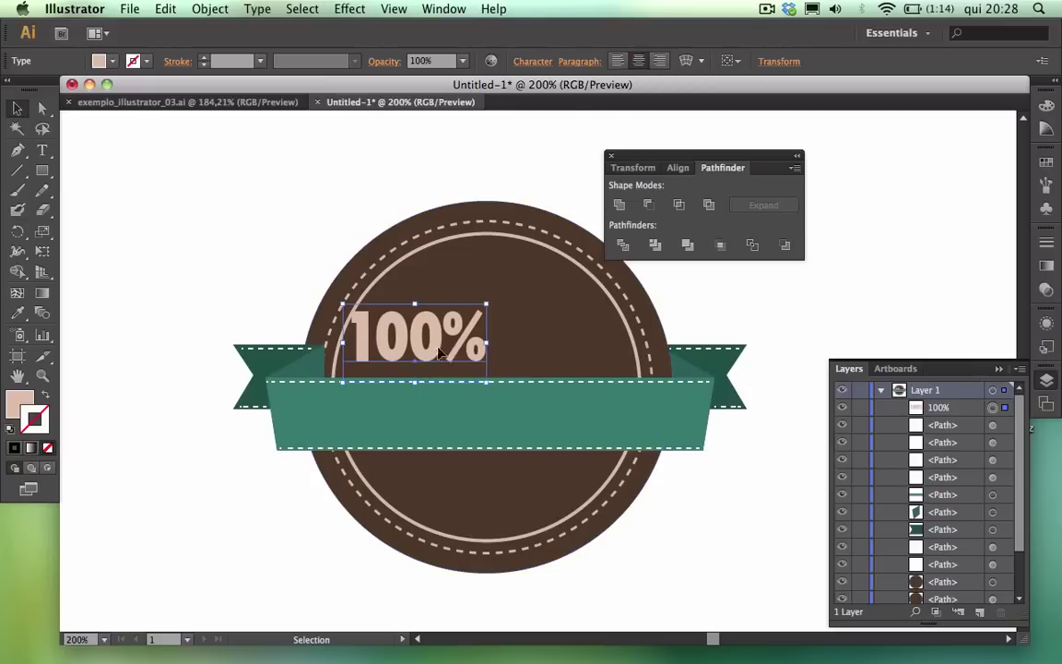
{"action": "left_click_drag", "start_coordinate": [442, 343], "coordinate": [516, 349]}
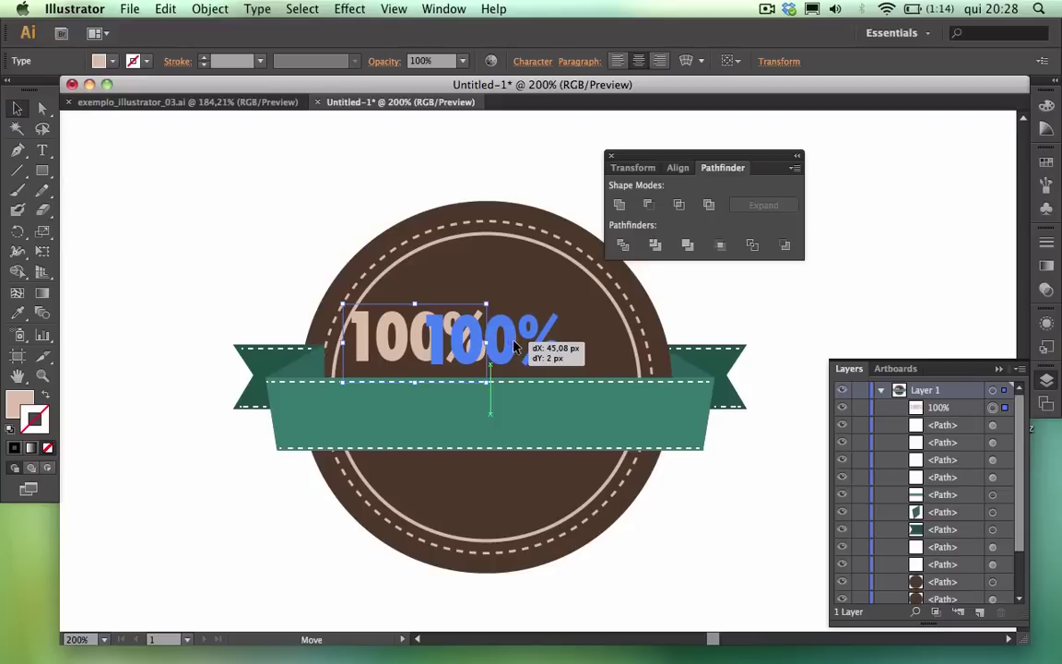
{"action": "left_click_drag", "start_coordinate": [516, 348], "coordinate": [516, 349]}
Duplicate the 100% text down onto the teal ribbon.
{"action": "left_click", "coordinate": [265, 221]}
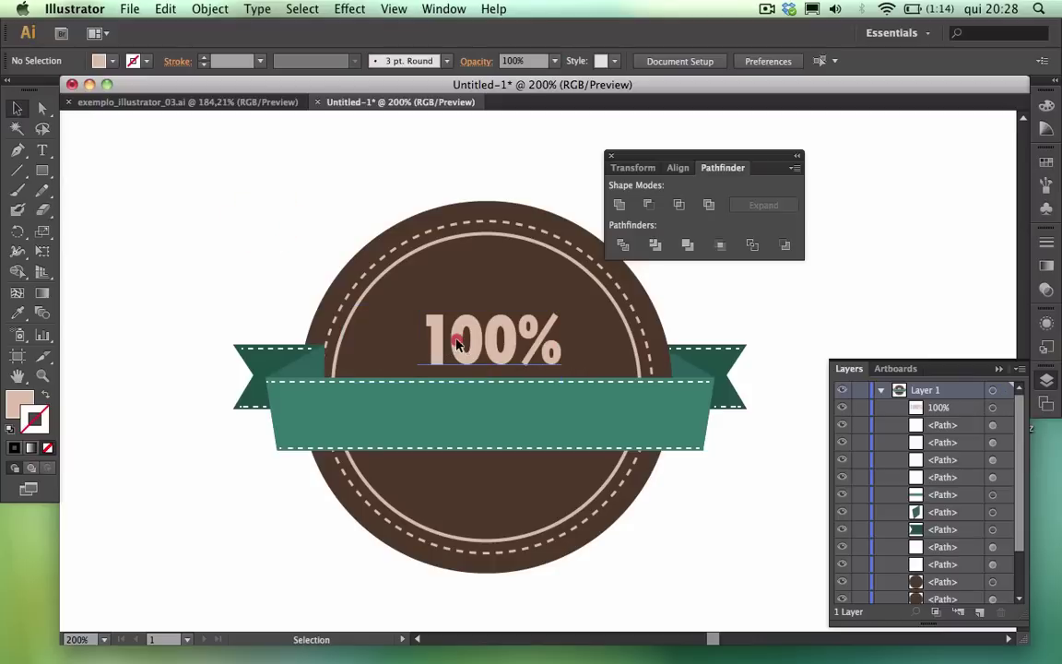
{"action": "left_click", "coordinate": [457, 345]}
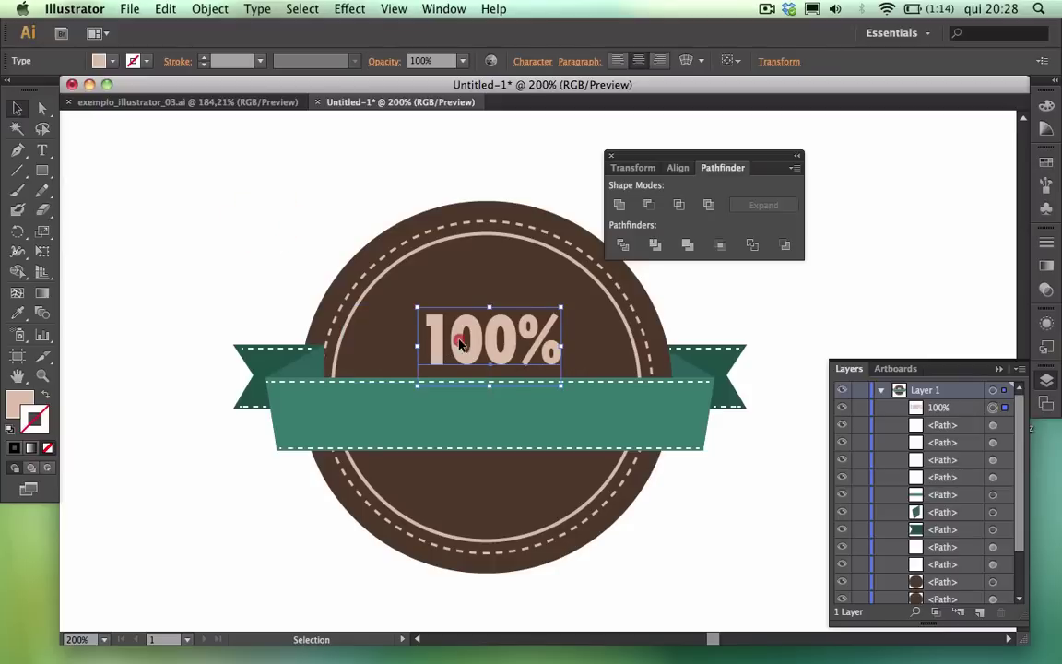
{"action": "left_click_drag", "start_coordinate": [460, 345], "coordinate": [456, 420]}
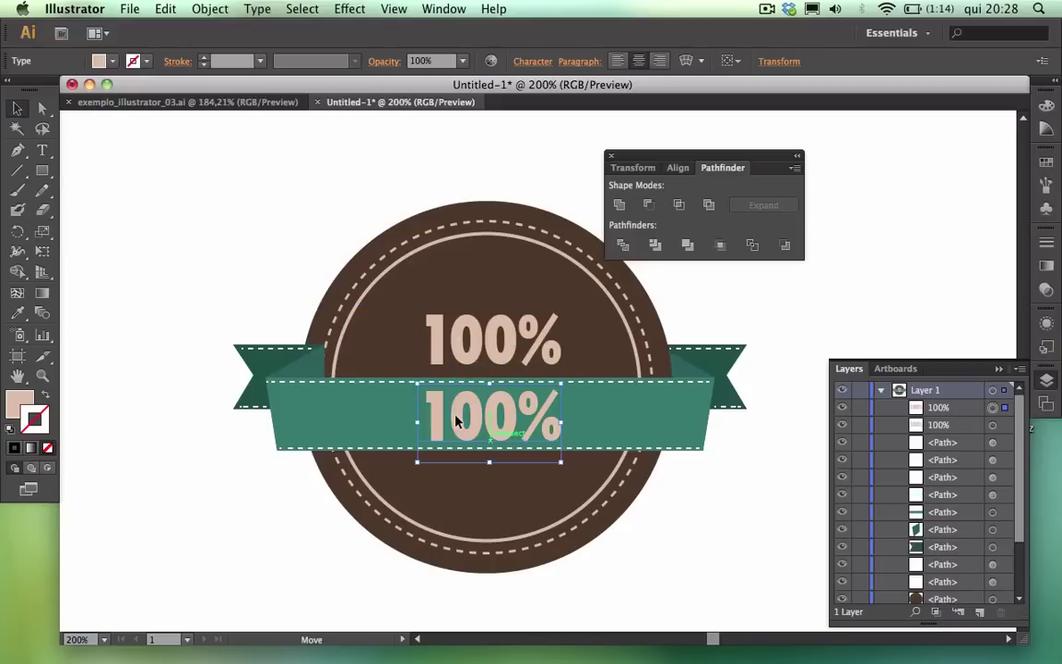
Replace the ribbon copy's text with the word DESIGN.
{"action": "left_click", "coordinate": [42, 149]}
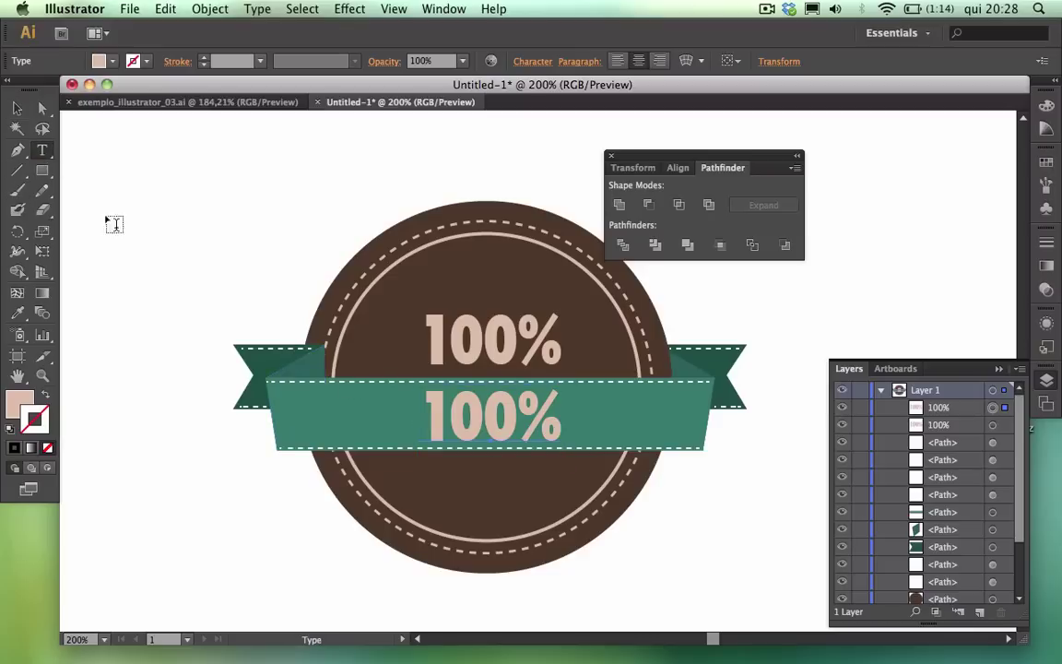
{"action": "left_click_drag", "start_coordinate": [407, 406], "coordinate": [588, 414]}
{"action": "type", "text": "D"}
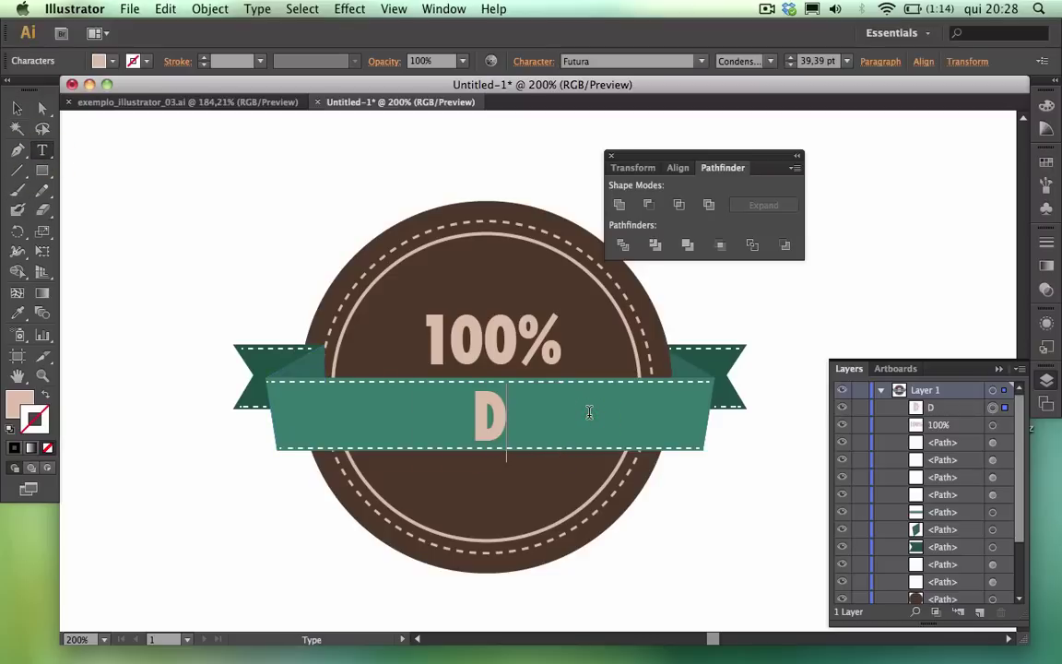
{"action": "type", "text": "e"}
{"action": "key", "text": "BackSpace"}
{"action": "type", "text": "ESI"}
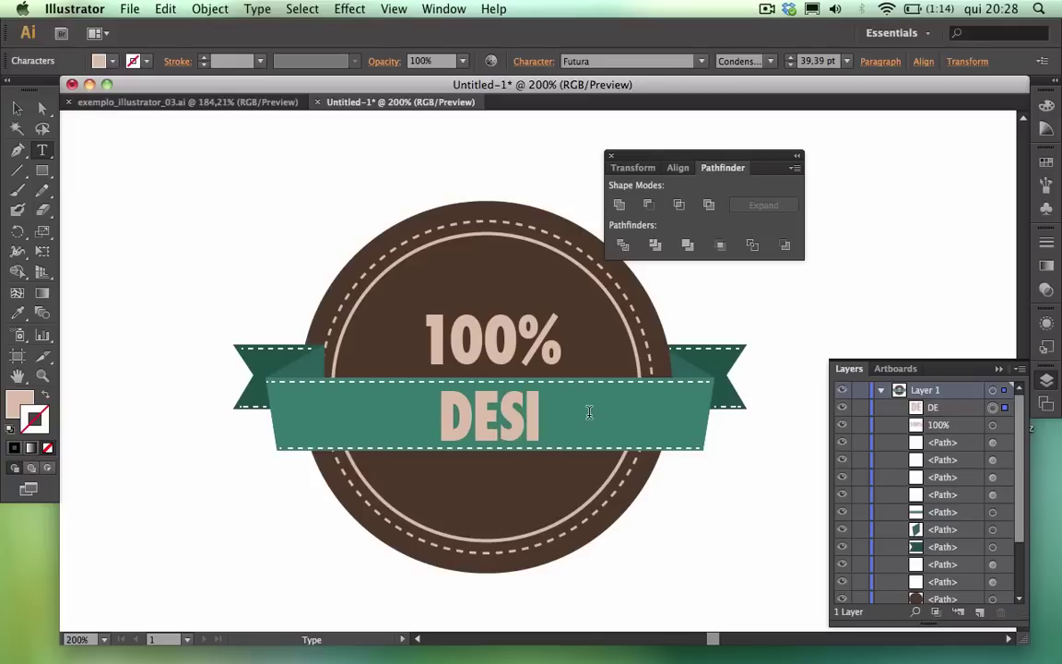
{"action": "type", "text": "GN"}
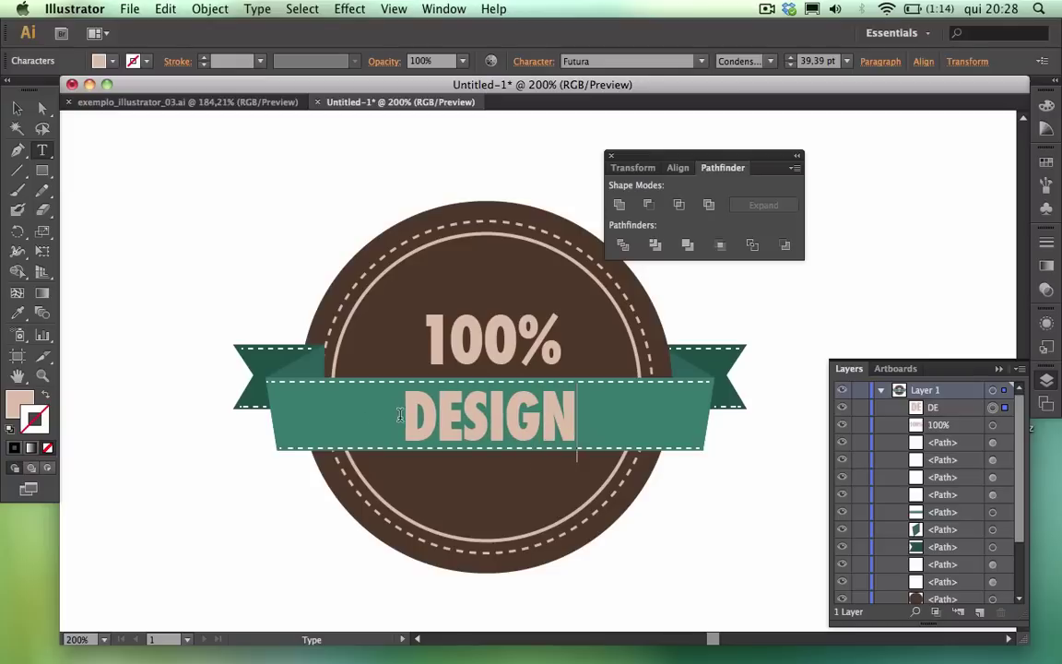
Give DESIGN 100% horizontal scale, 100 tracking and a 36 pt size.
{"action": "left_click_drag", "start_coordinate": [400, 415], "coordinate": [564, 373]}
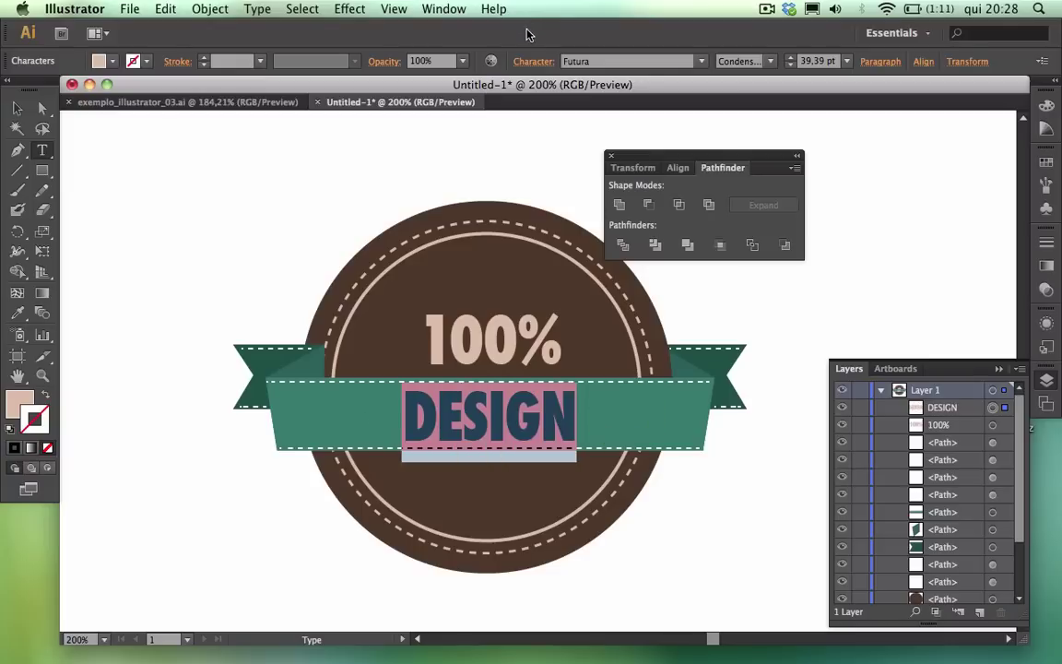
{"action": "left_click", "coordinate": [532, 61]}
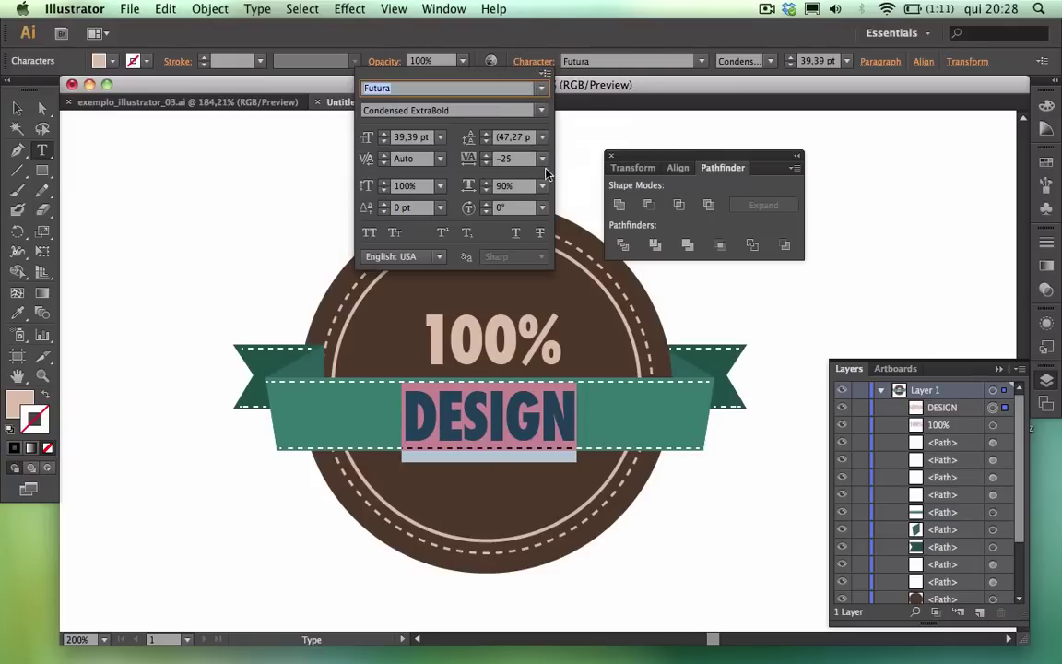
{"action": "left_click", "coordinate": [546, 181]}
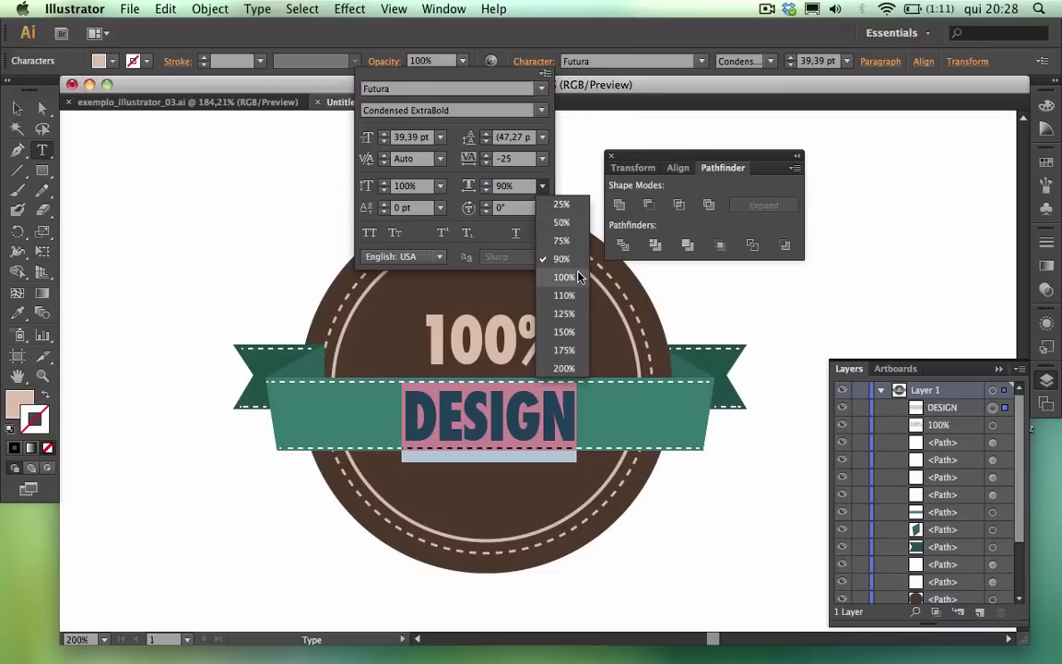
{"action": "left_click", "coordinate": [575, 272]}
{"action": "left_click", "coordinate": [542, 158]}
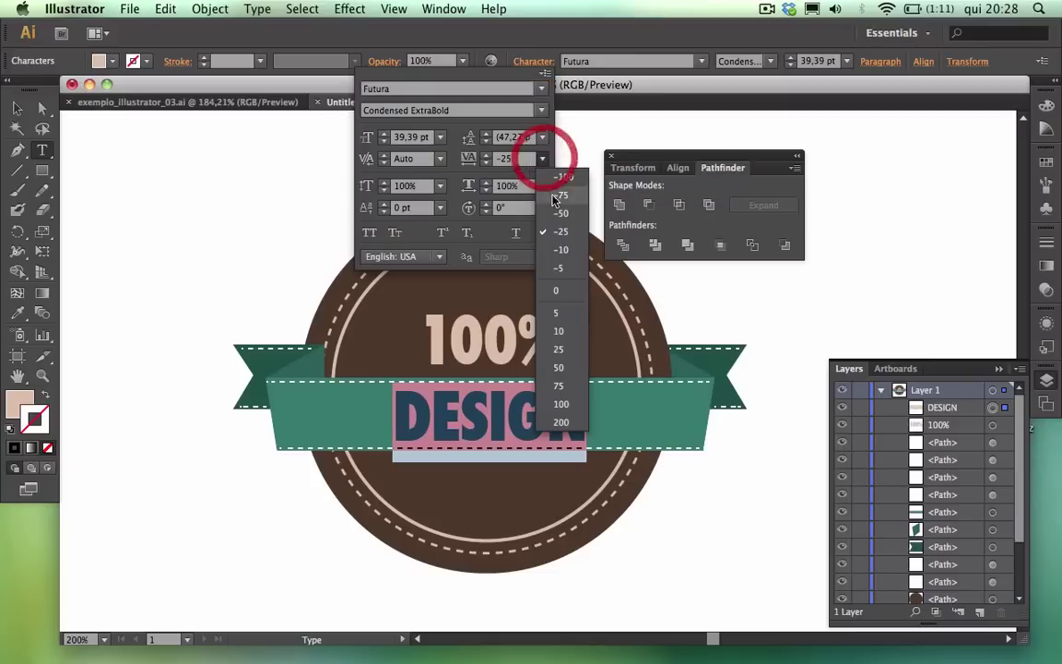
{"action": "left_click", "coordinate": [561, 404]}
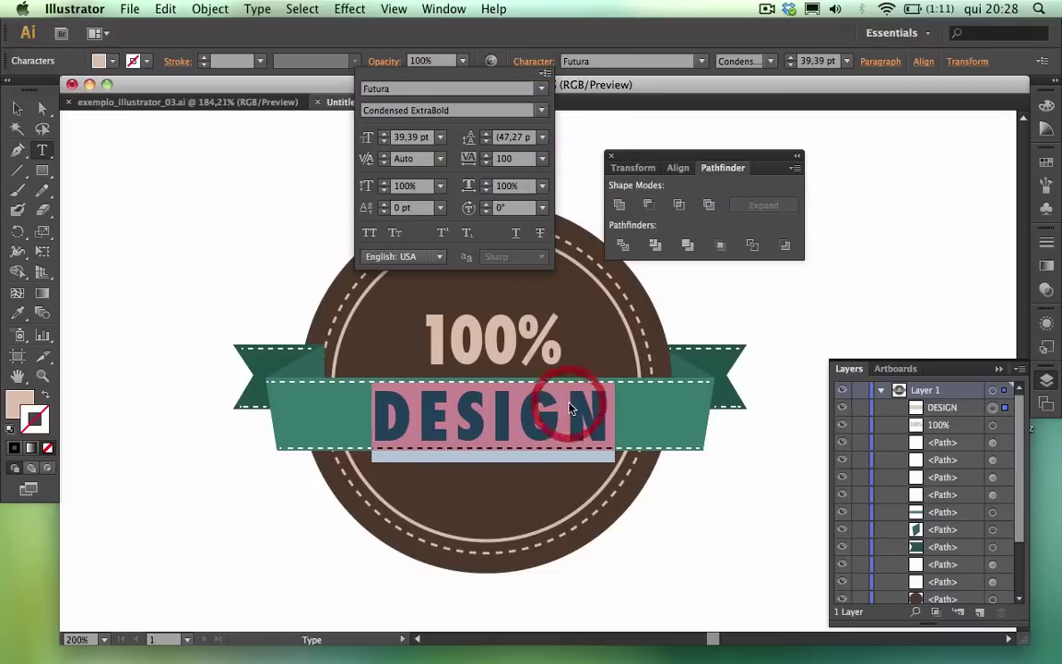
{"action": "left_click", "coordinate": [440, 136]}
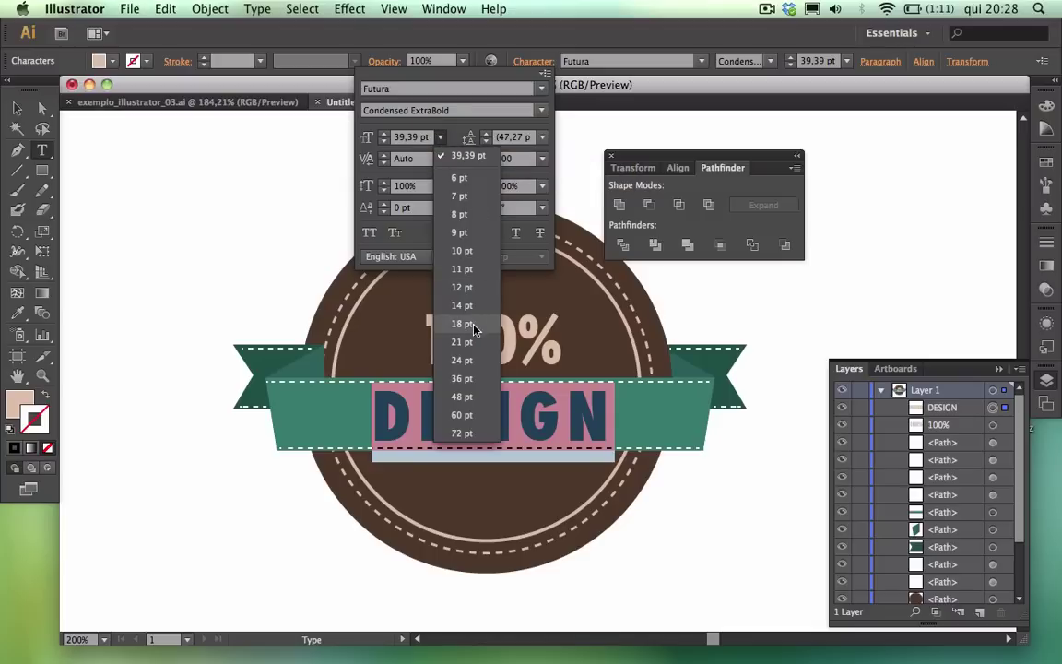
{"action": "left_click", "coordinate": [470, 377]}
{"action": "left_click", "coordinate": [13, 101]}
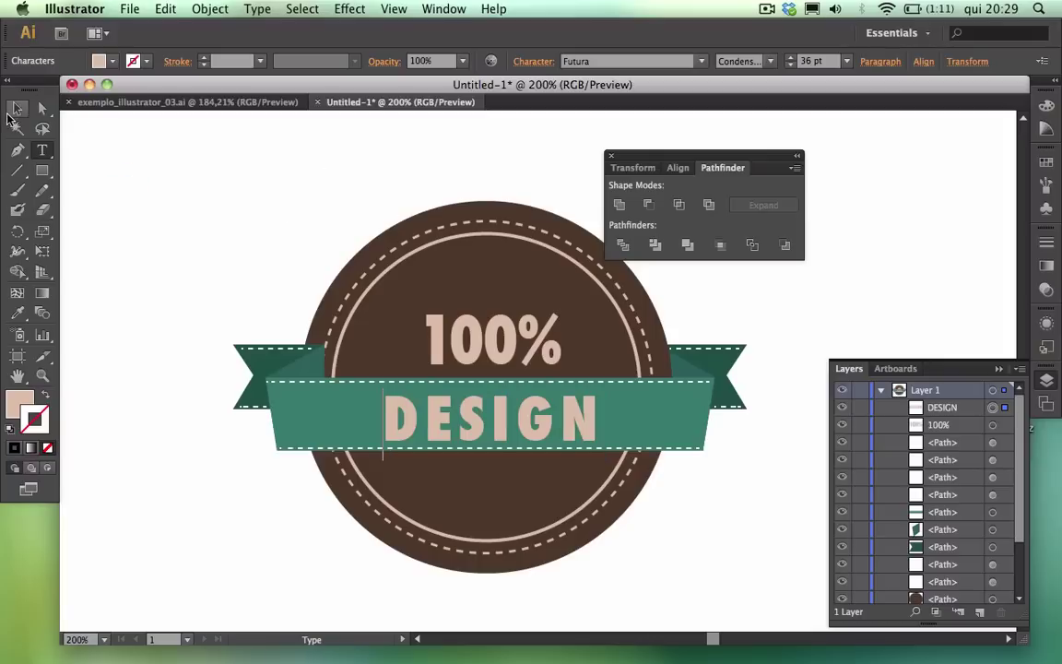
{"action": "left_click", "coordinate": [15, 109]}
Nudge DESIGN up slightly and change its fill to white (FFFFFF).
{"action": "key", "text": "Up"}
{"action": "key", "text": "Up"}
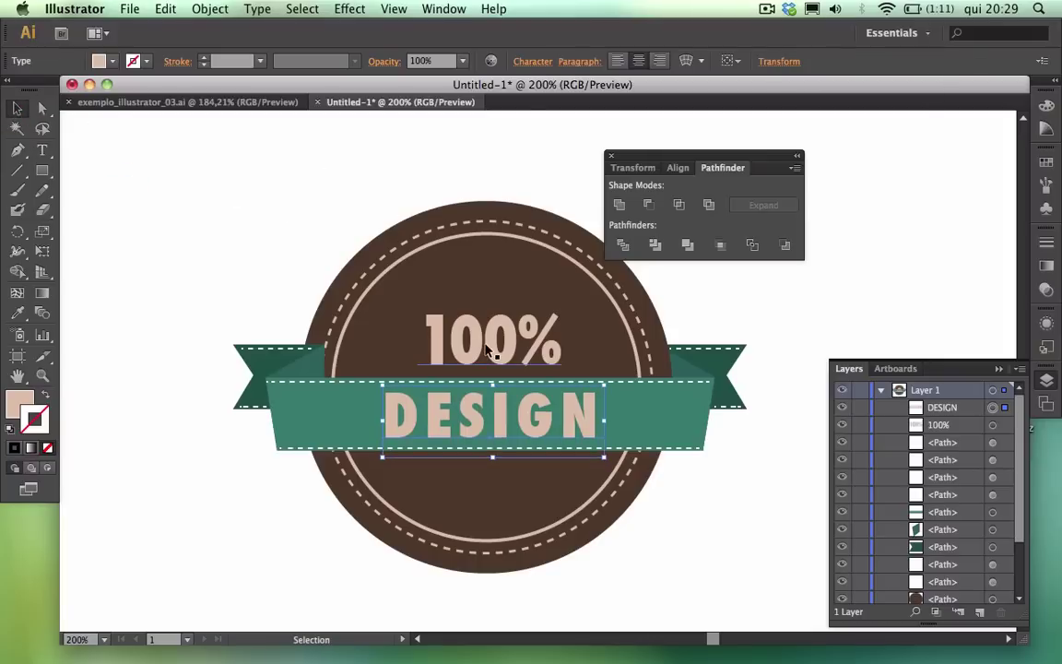
{"action": "key", "text": "Up"}
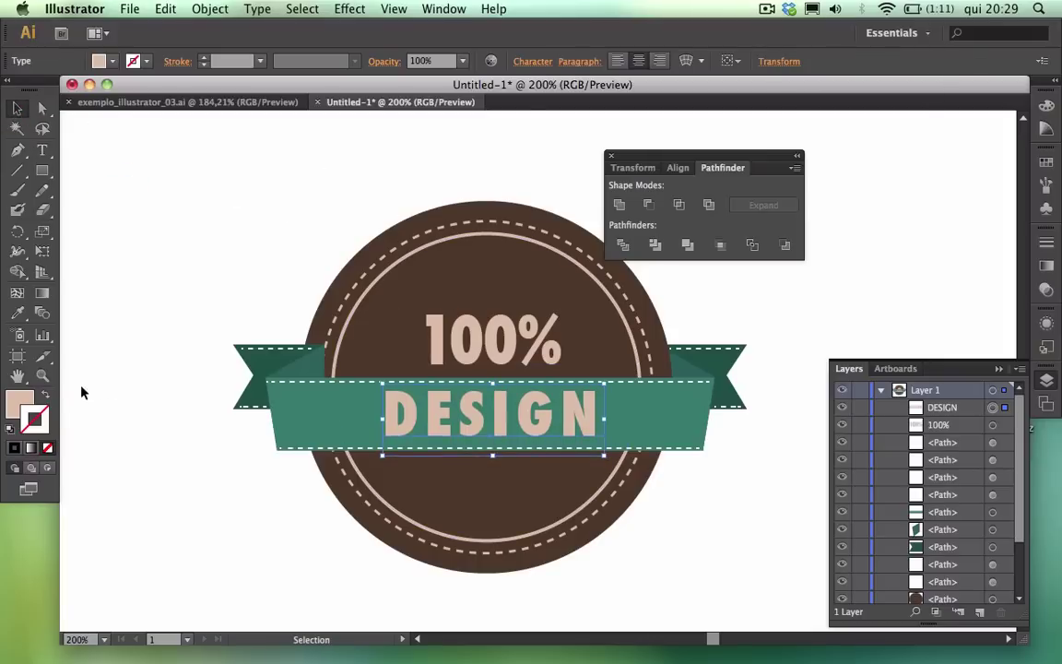
{"action": "double_click", "coordinate": [22, 401]}
{"action": "left_click_drag", "start_coordinate": [407, 233], "coordinate": [268, 203]}
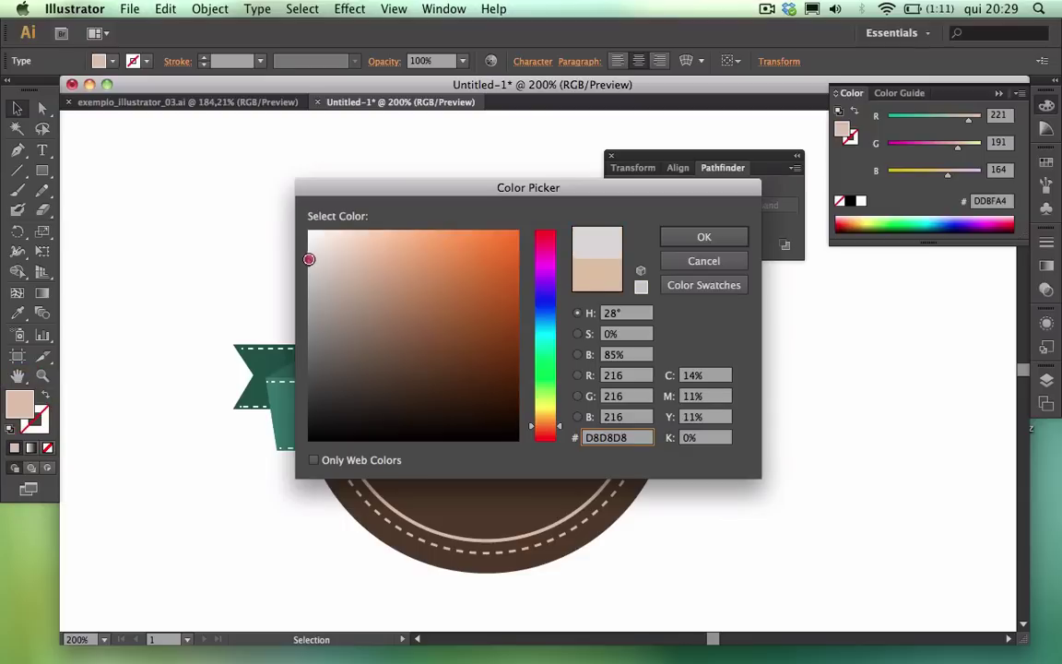
{"action": "left_click", "coordinate": [722, 243]}
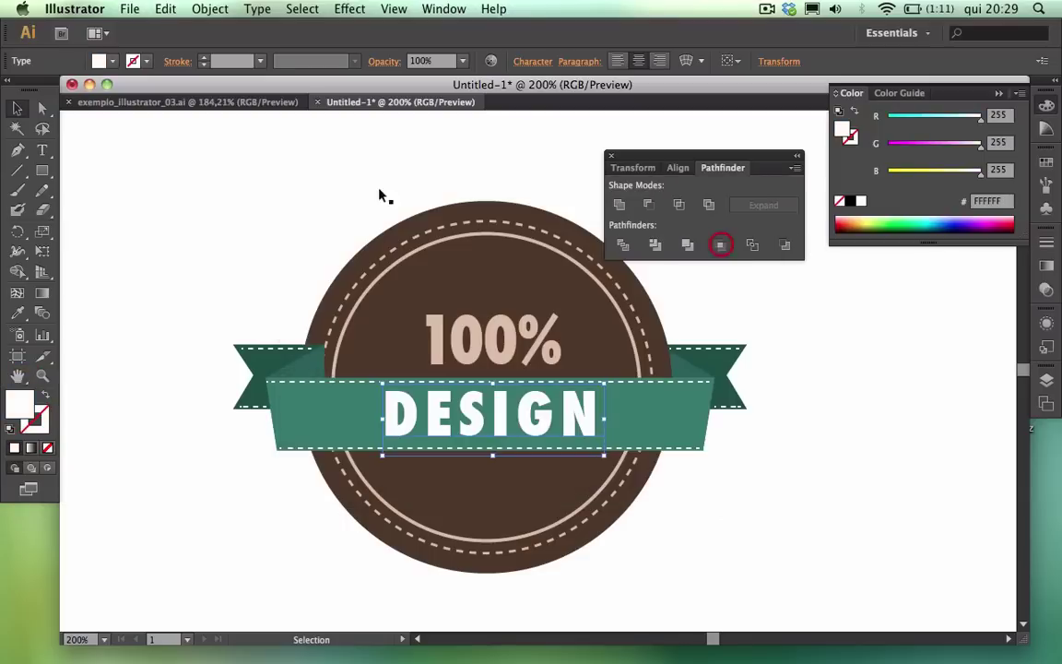
{"action": "left_click", "coordinate": [348, 195]}
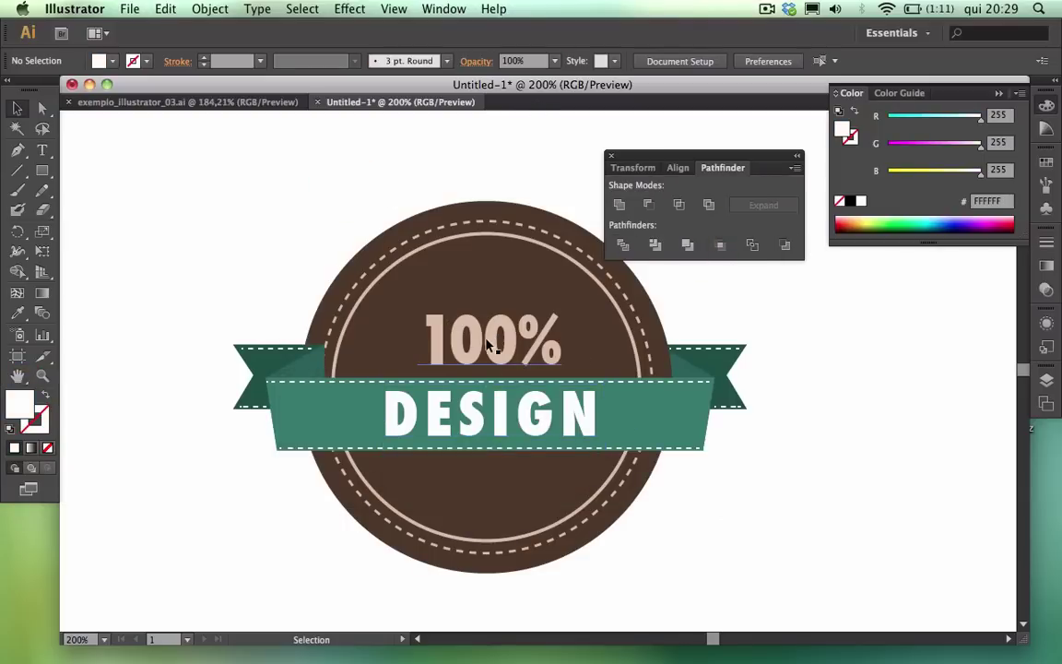
Duplicate DESIGN straight down to just below the ribbon.
{"action": "left_click", "coordinate": [478, 397]}
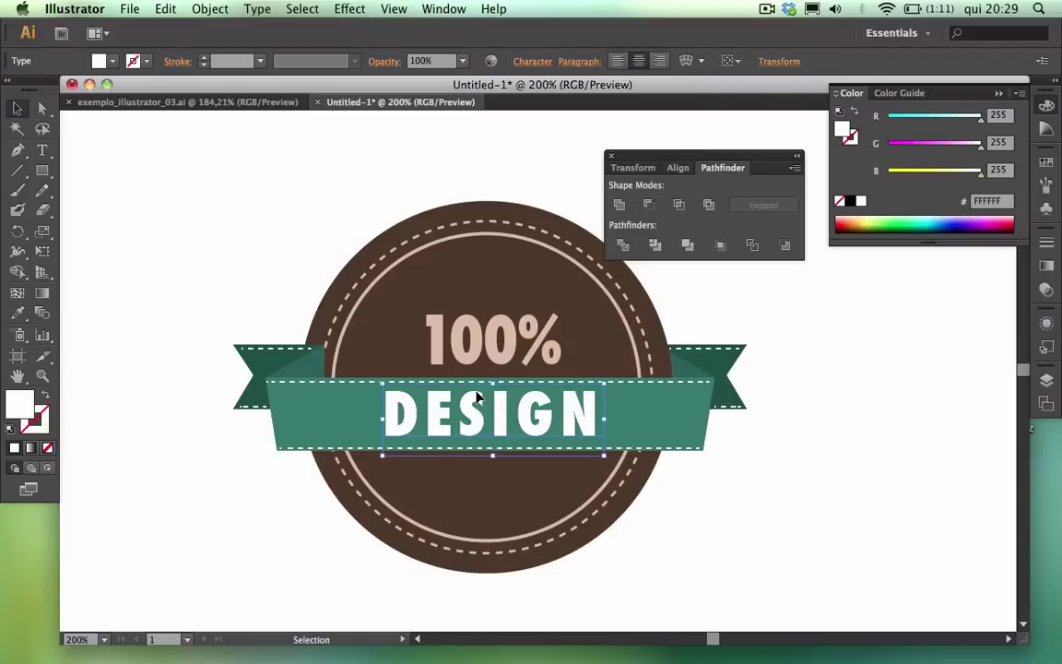
{"action": "left_click_drag", "start_coordinate": [477, 396], "coordinate": [486, 468]}
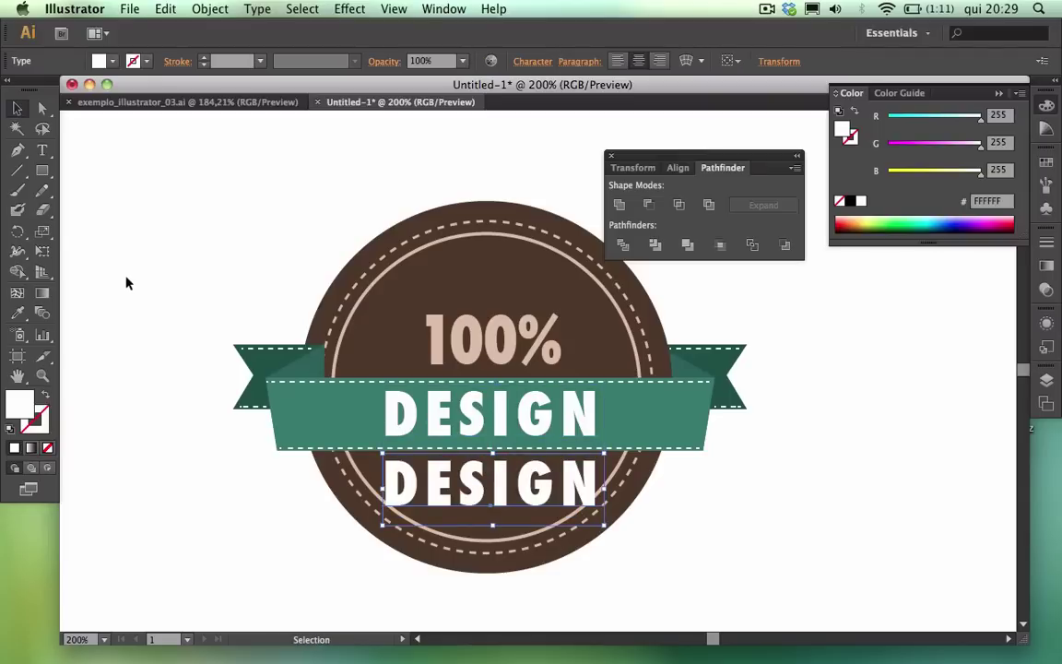
{"action": "left_click", "coordinate": [42, 150]}
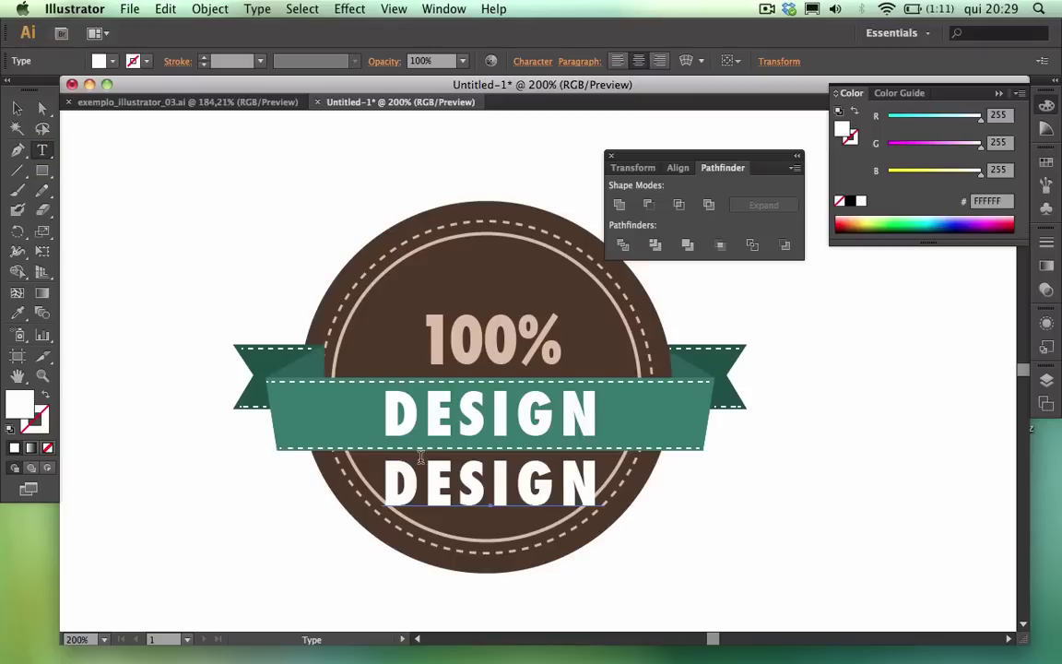
Retype the lower copy as 'GRÁFICO' and apply a lighter Futura style.
{"action": "left_click_drag", "start_coordinate": [403, 469], "coordinate": [604, 471]}
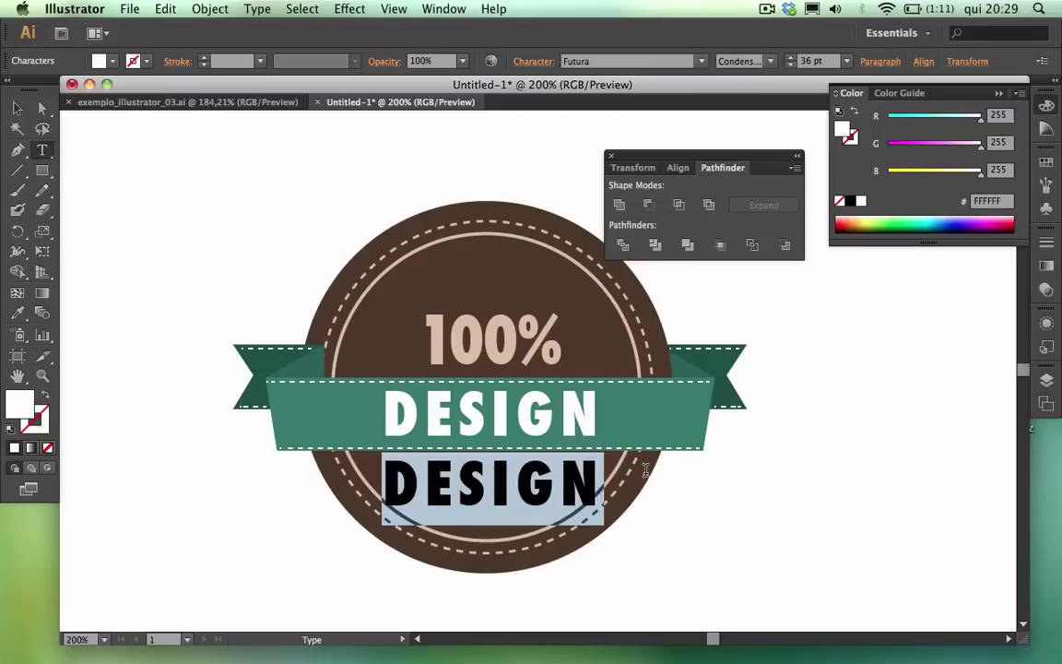
{"action": "type", "text": "GR"}
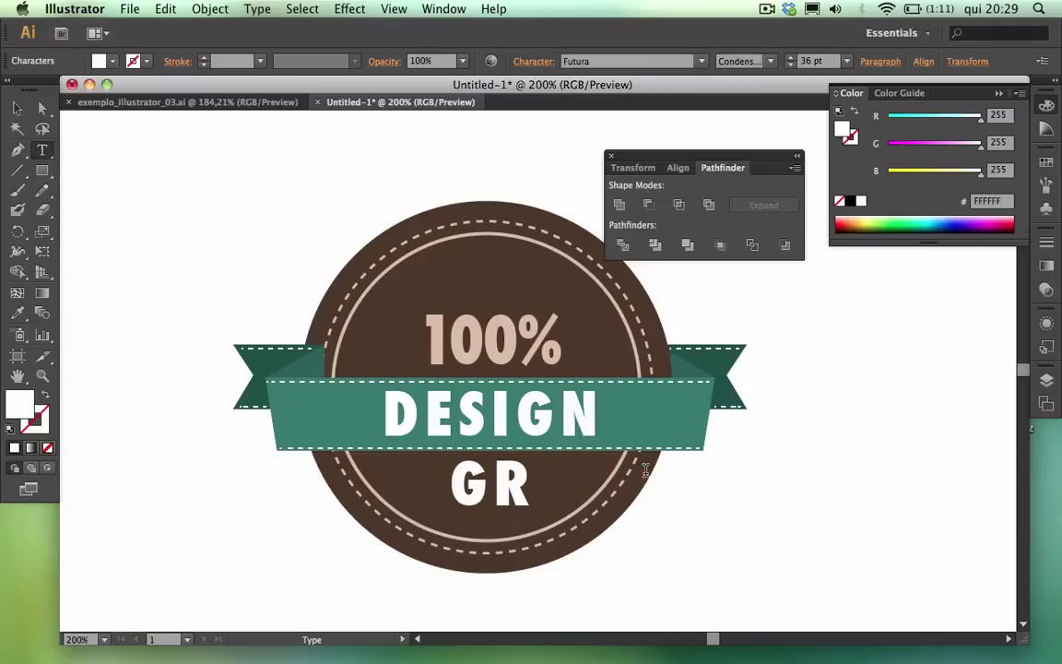
{"action": "key", "text": "alt+e"}
{"action": "type", "text": "AFIC"}
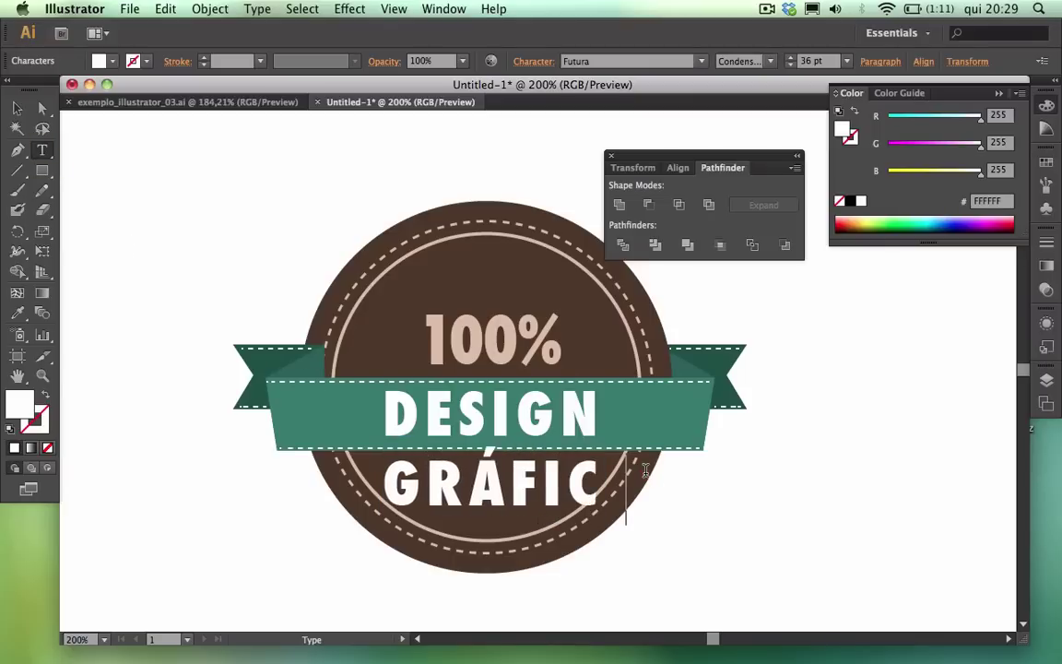
{"action": "type", "text": "O"}
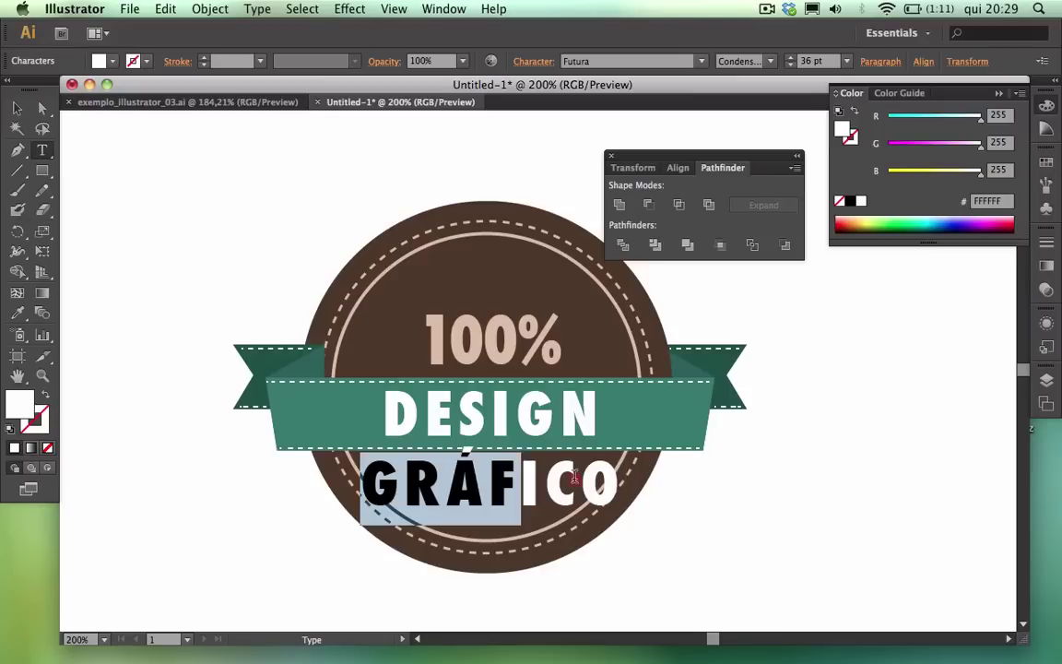
{"action": "left_click_drag", "start_coordinate": [379, 486], "coordinate": [627, 488]}
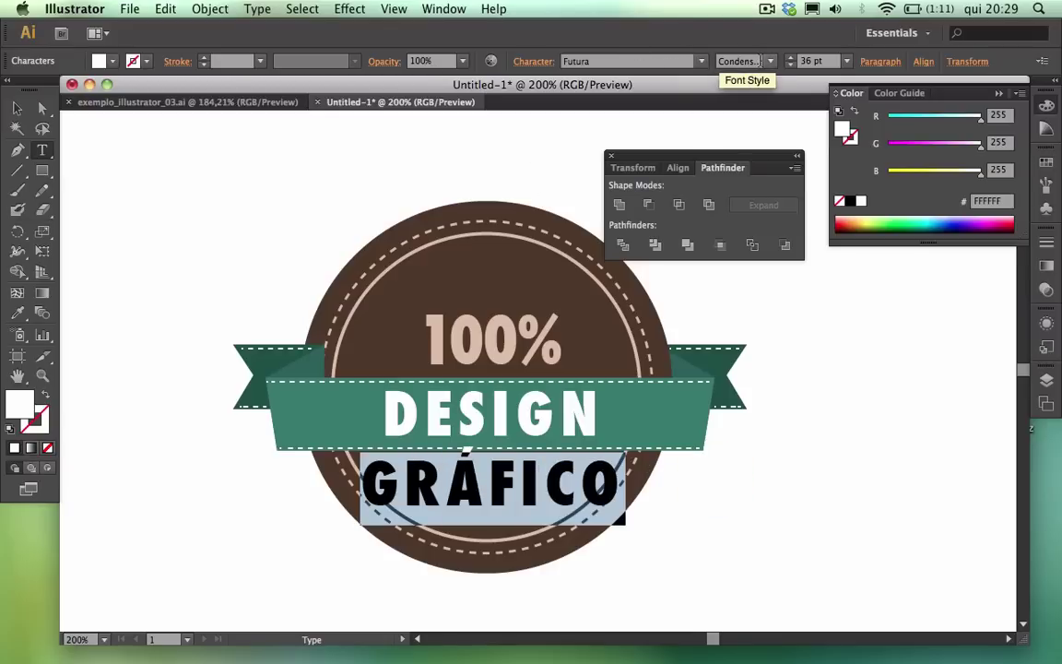
{"action": "key", "text": "Escape"}
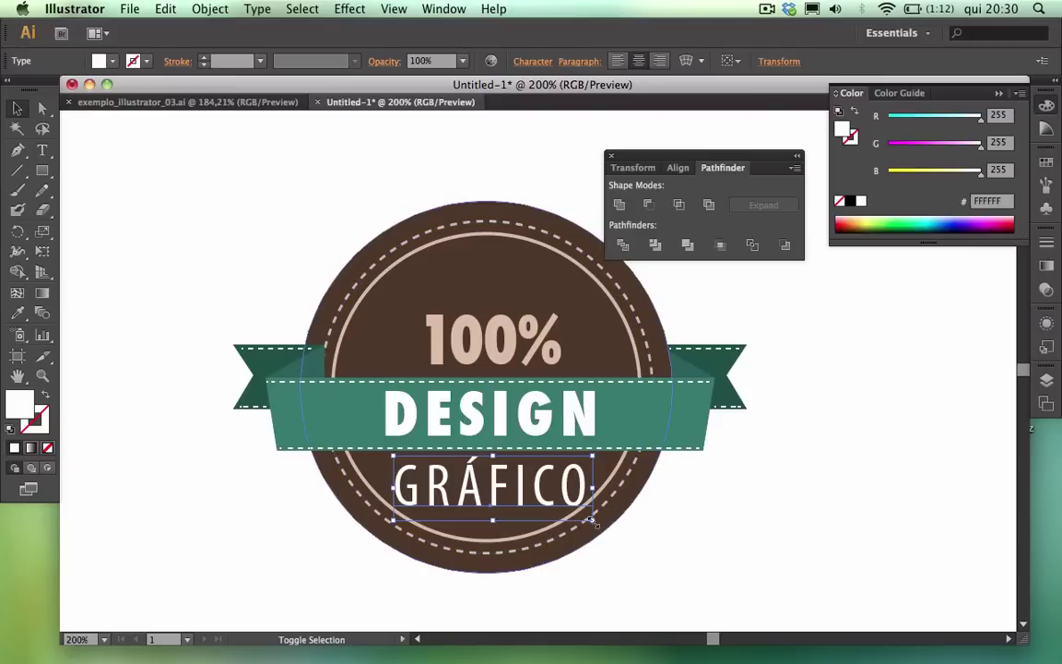
Shrink GRÁFICO proportionally, nudge it up under the ribbon, and reselect it for recolouring.
{"action": "left_click_drag", "start_coordinate": [591, 522], "coordinate": [569, 514]}
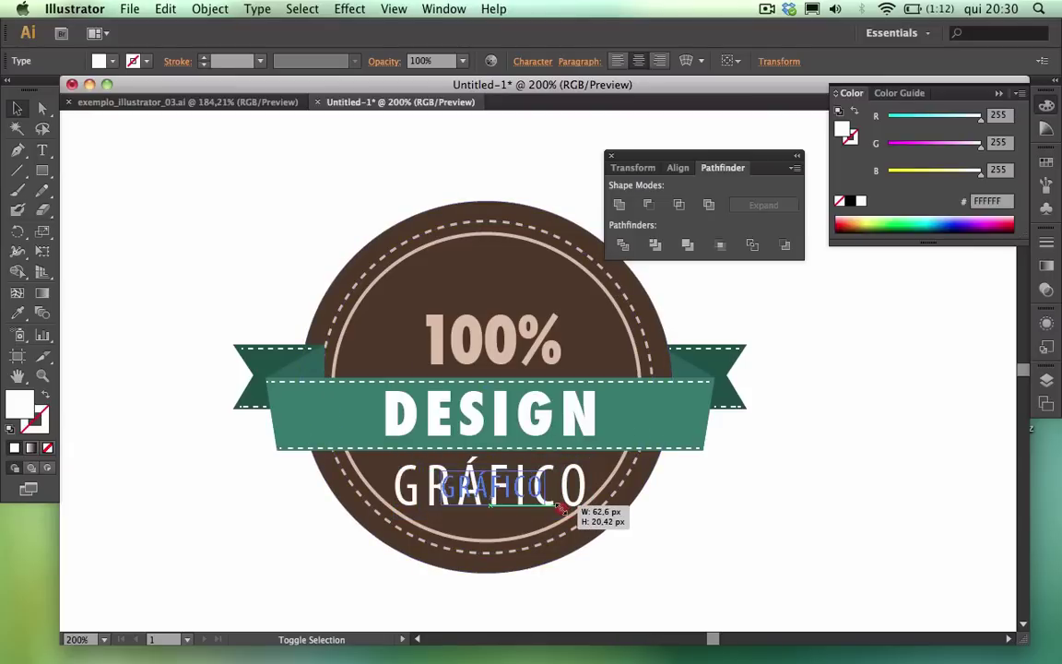
{"action": "left_click_drag", "start_coordinate": [569, 514], "coordinate": [567, 516]}
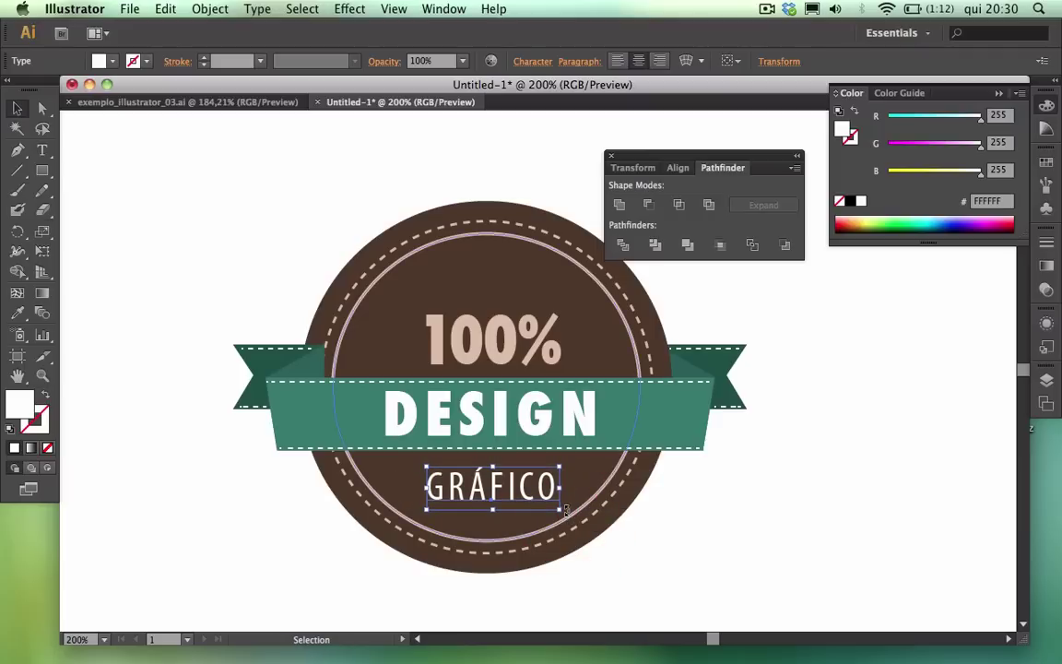
{"action": "key", "text": "Up"}
{"action": "key", "text": "Up"}
{"action": "key", "text": "Up"}
{"action": "key", "text": "Up"}
{"action": "key", "text": "Up"}
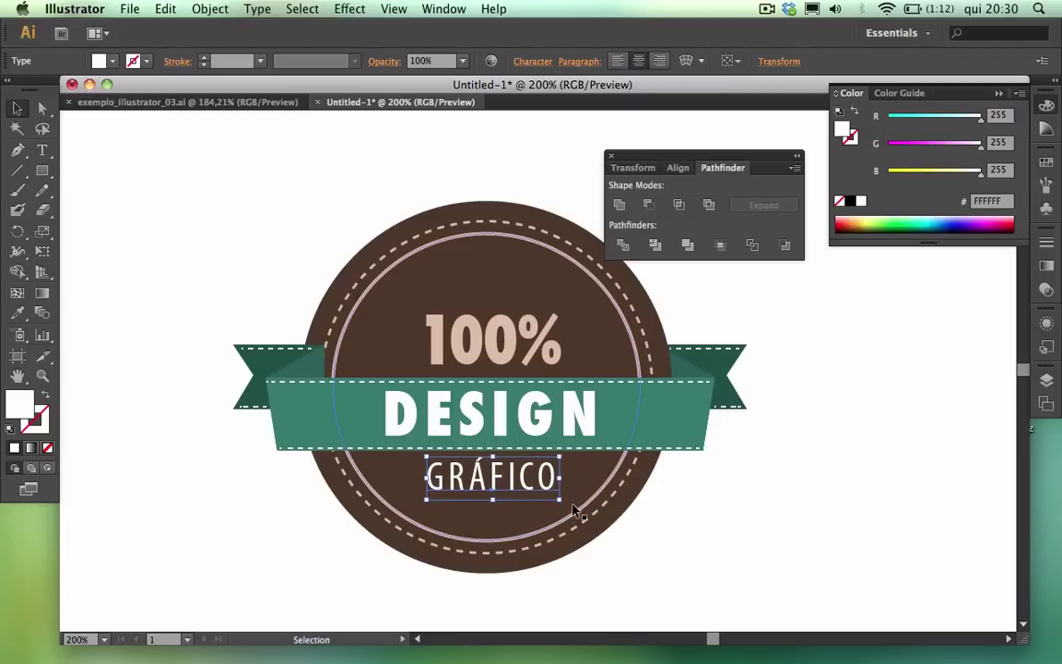
{"action": "left_click", "coordinate": [719, 506]}
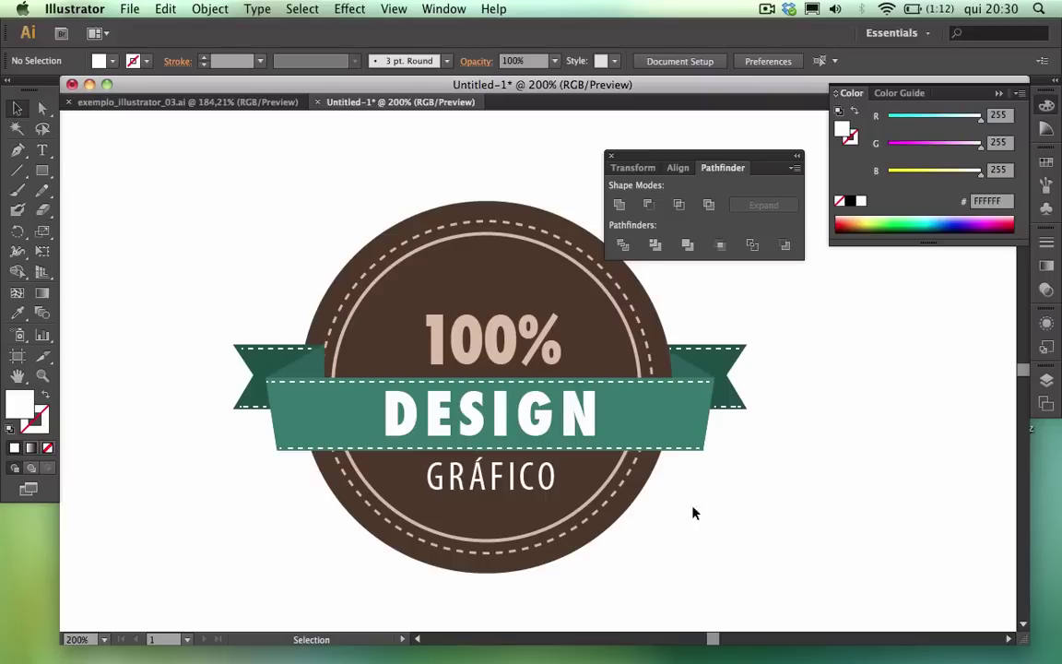
{"action": "left_click", "coordinate": [512, 491]}
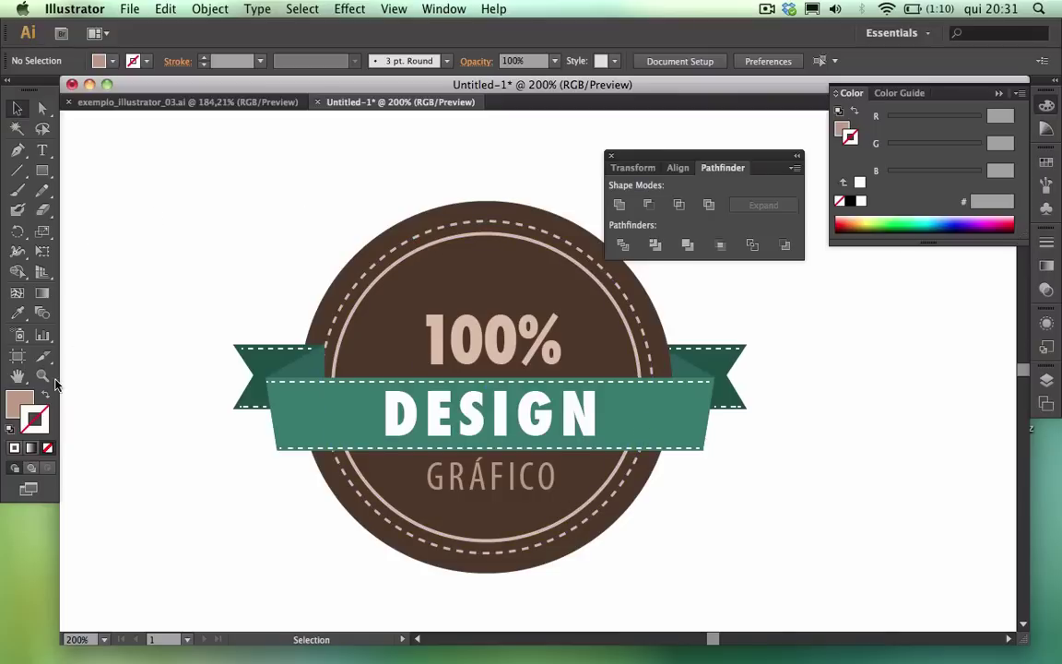
{"action": "left_click_drag", "start_coordinate": [42, 169], "coordinate": [109, 261]}
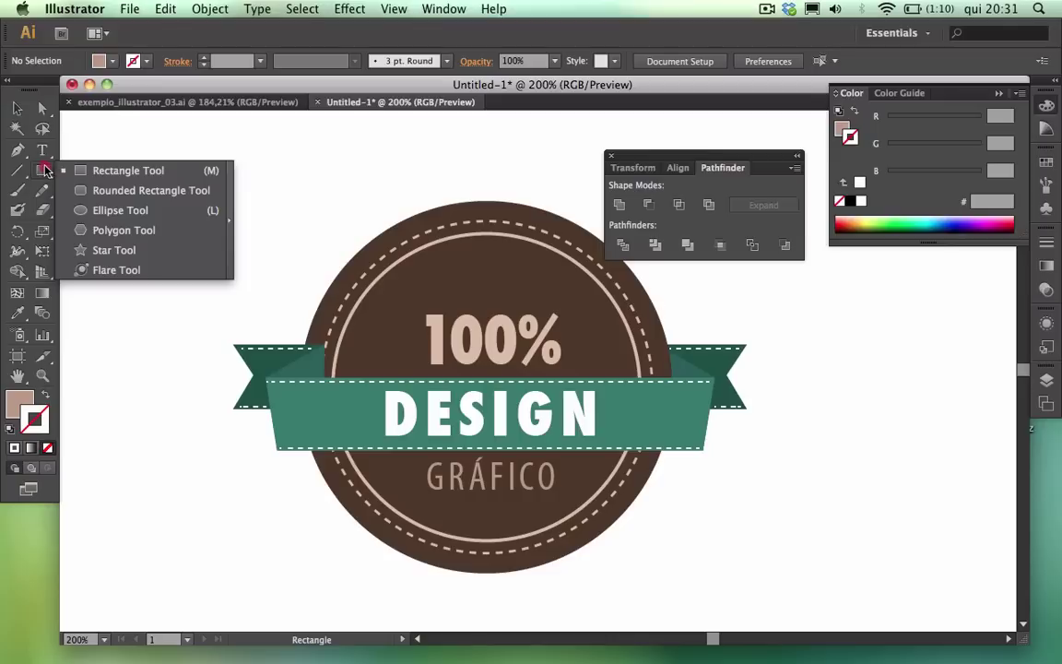
Draw a star above the 100% heading with the Star tool.
{"action": "left_click", "coordinate": [113, 251]}
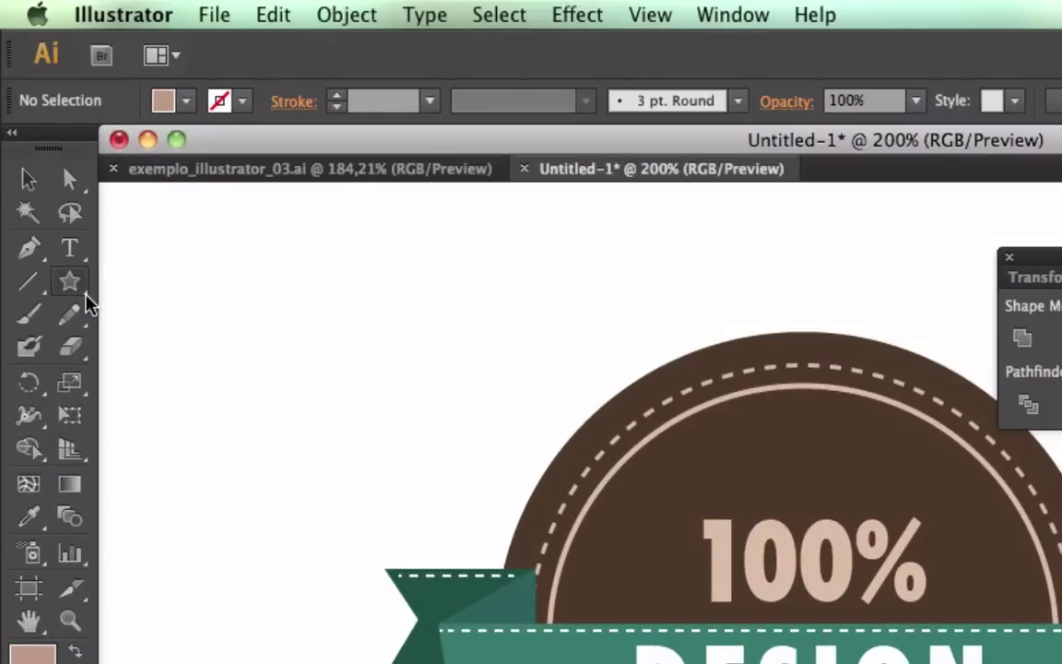
{"action": "left_click_drag", "start_coordinate": [72, 282], "coordinate": [161, 410]}
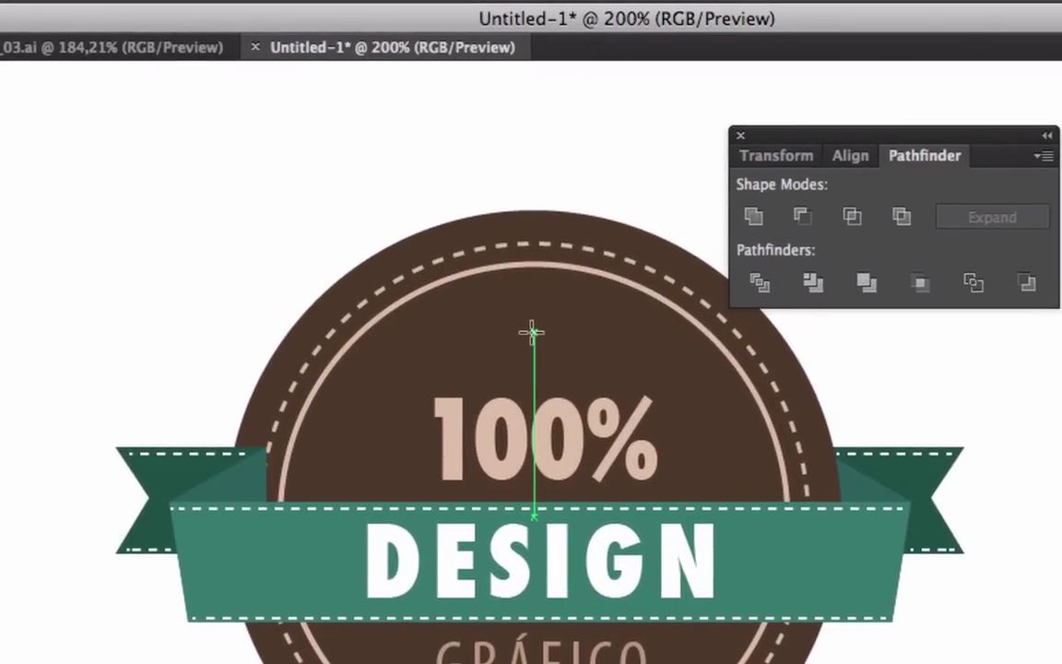
{"action": "mouse_move", "coordinate": [532, 332]}
{"action": "left_mouse_down"}
{"action": "mouse_move", "coordinate": [556, 297]}
{"action": "mouse_move", "coordinate": [533, 331]}
{"action": "left_mouse_up"}
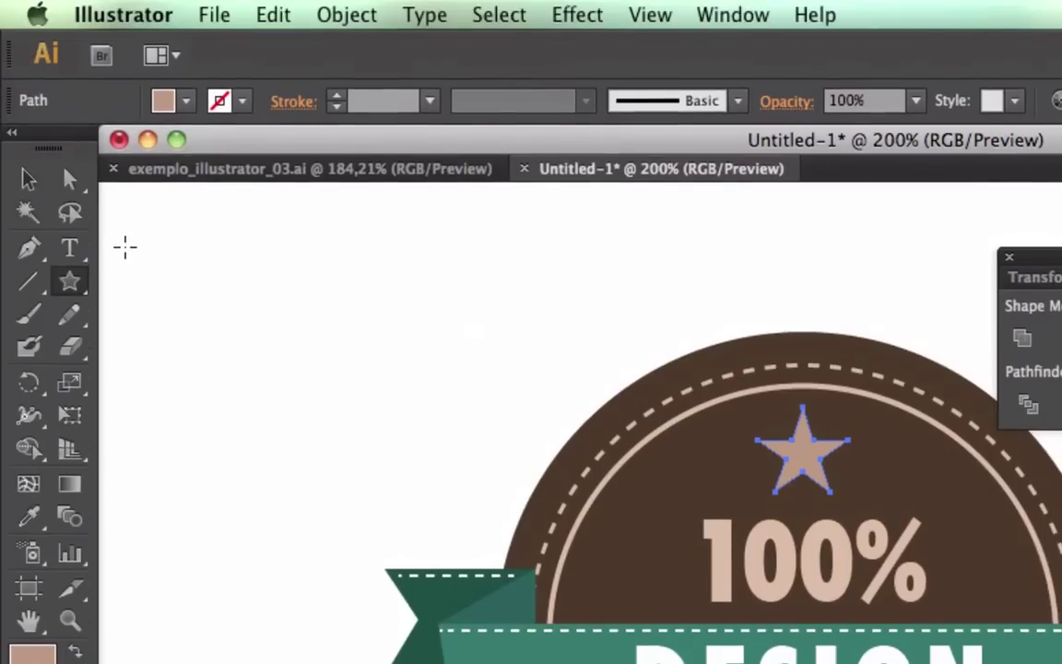
{"action": "left_click", "coordinate": [27, 180]}
{"action": "left_click", "coordinate": [522, 339]}
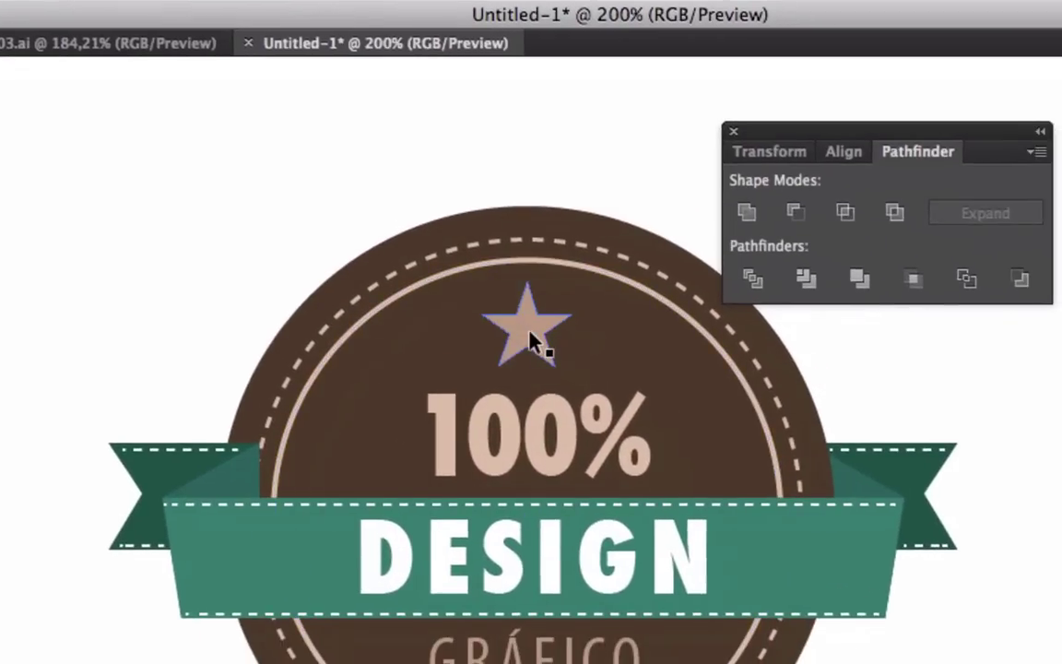
Copy the star, make the copy smaller, and place it right of the big star.
{"action": "left_click", "coordinate": [531, 341]}
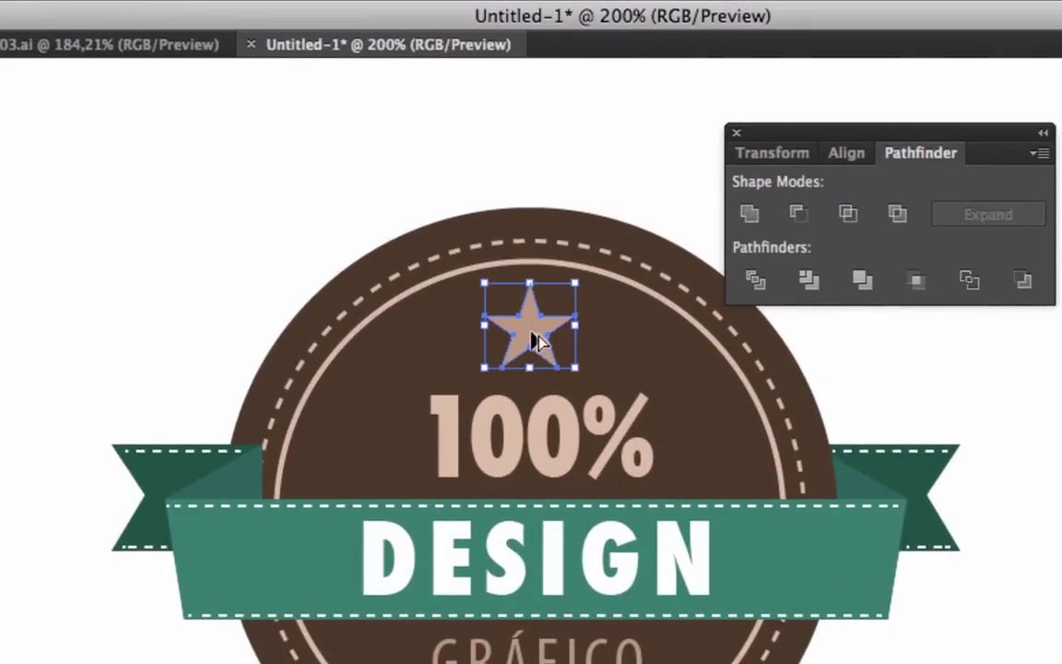
{"action": "left_click_drag", "start_coordinate": [531, 342], "coordinate": [532, 337]}
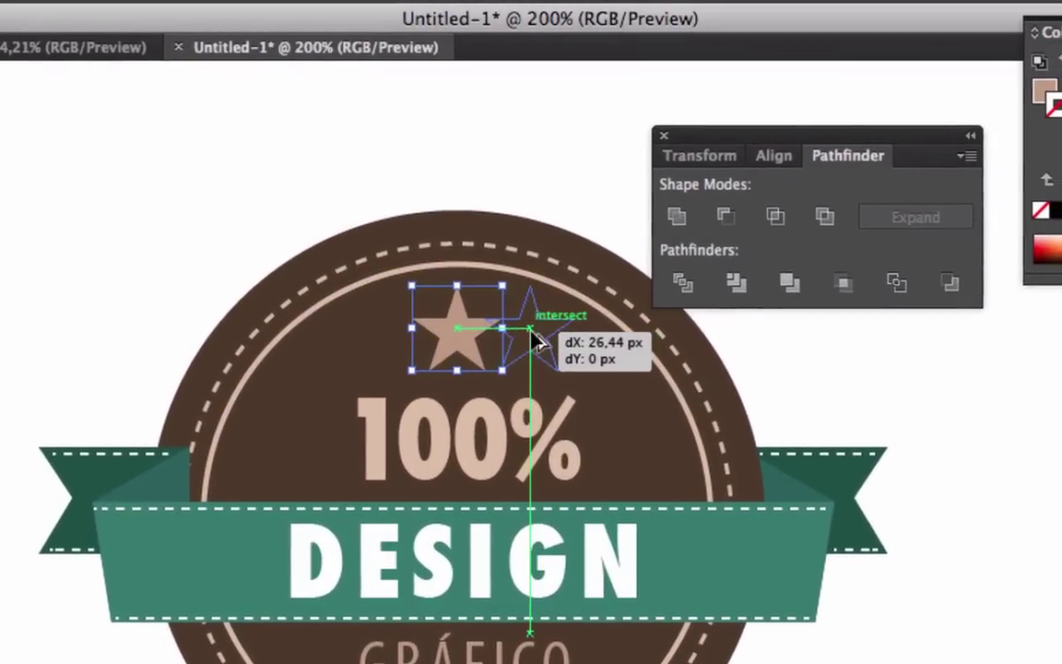
{"action": "left_click", "coordinate": [533, 313]}
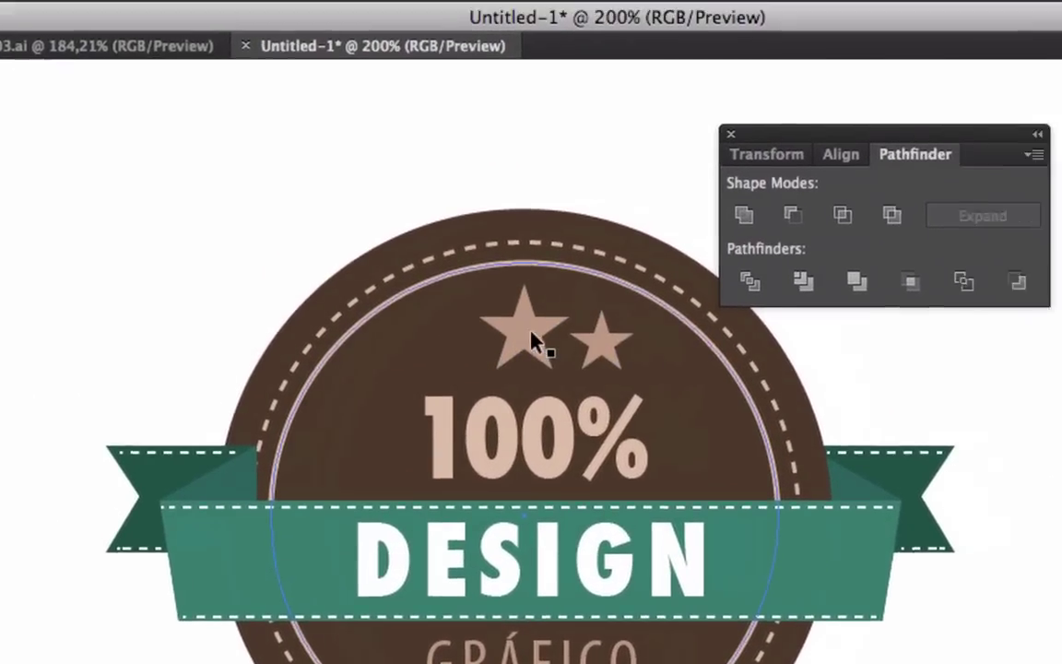
{"action": "left_click", "coordinate": [533, 339]}
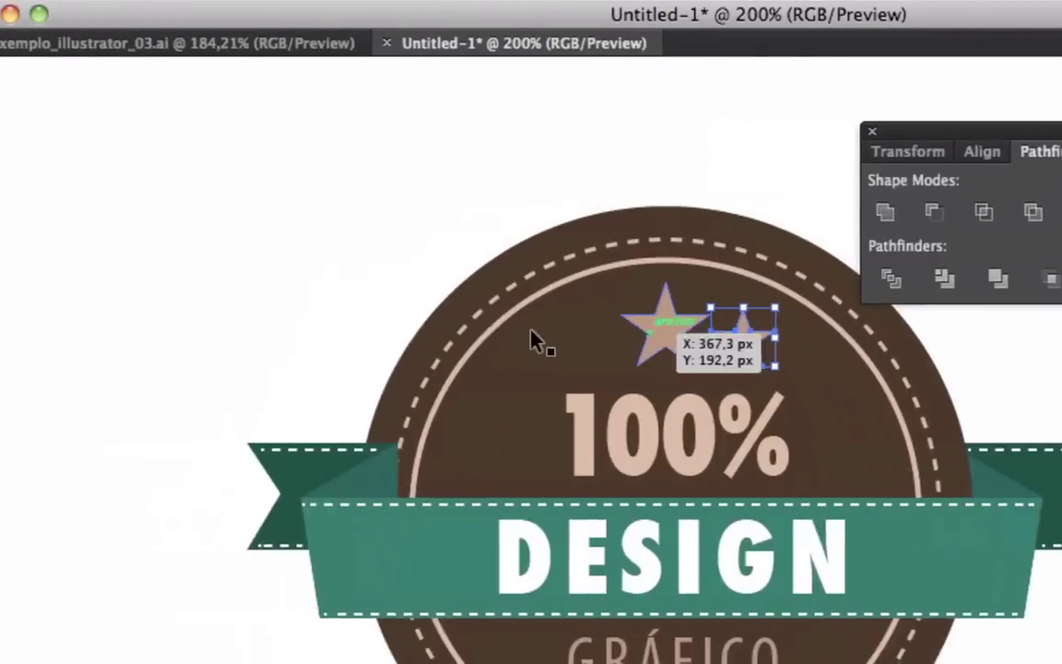
{"action": "left_click_drag", "start_coordinate": [533, 340], "coordinate": [537, 343]}
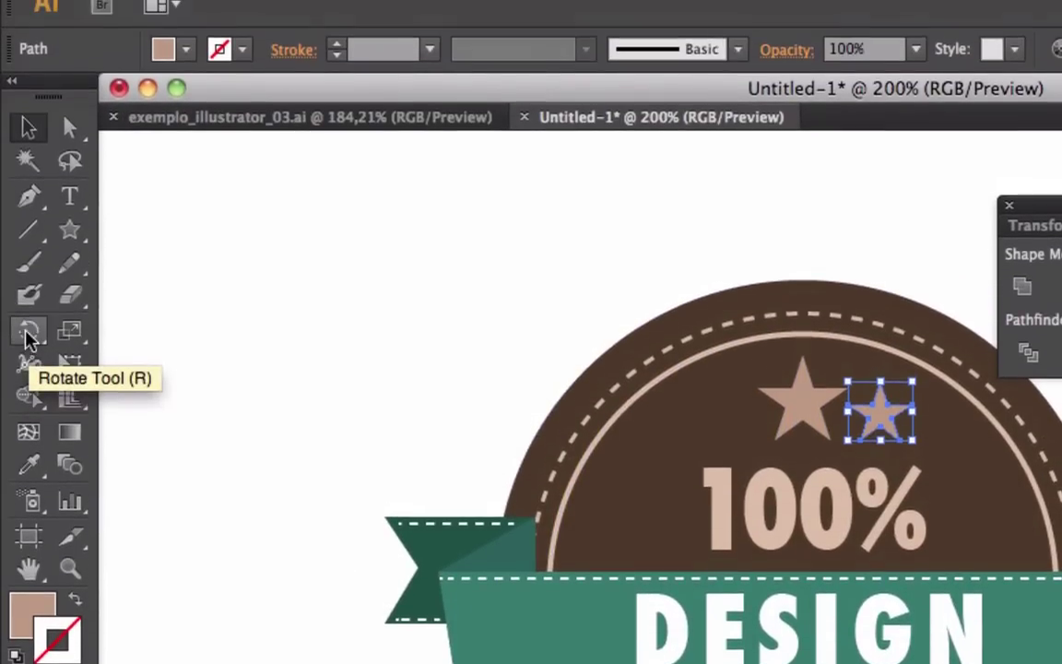
Reflect a copy of the small star to the big star's left side.
{"action": "left_click_drag", "start_coordinate": [28, 304], "coordinate": [91, 337]}
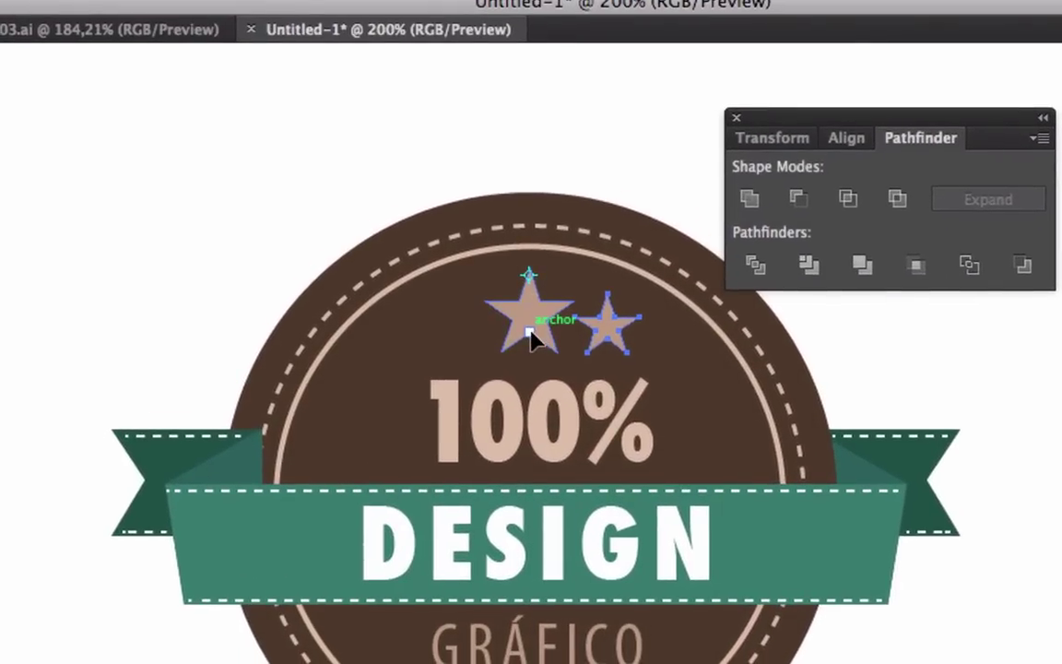
{"action": "left_click_drag", "start_coordinate": [532, 340], "coordinate": [531, 332]}
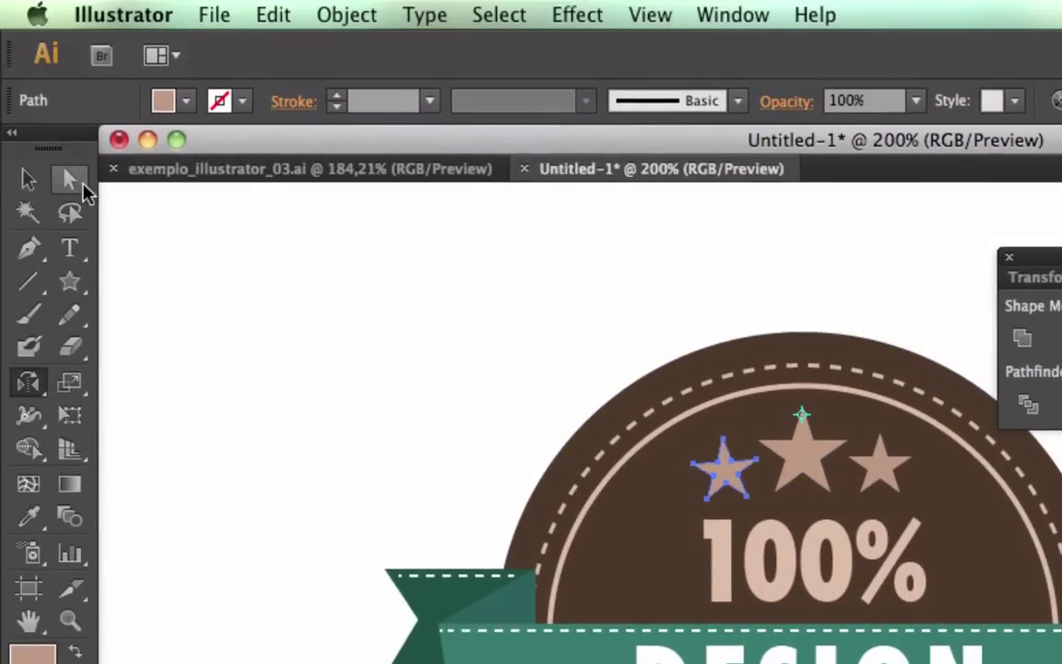
{"action": "left_click", "coordinate": [28, 178]}
{"action": "left_click", "coordinate": [242, 315]}
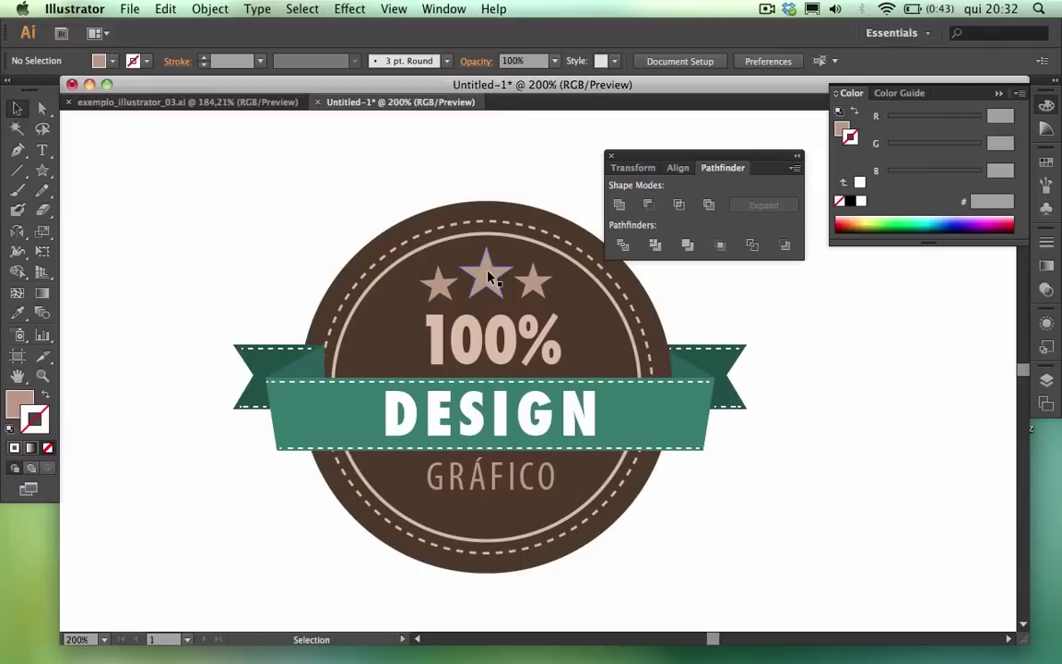
Copy the centre star below GRÁFICO and scale the copy down.
{"action": "left_click", "coordinate": [489, 275]}
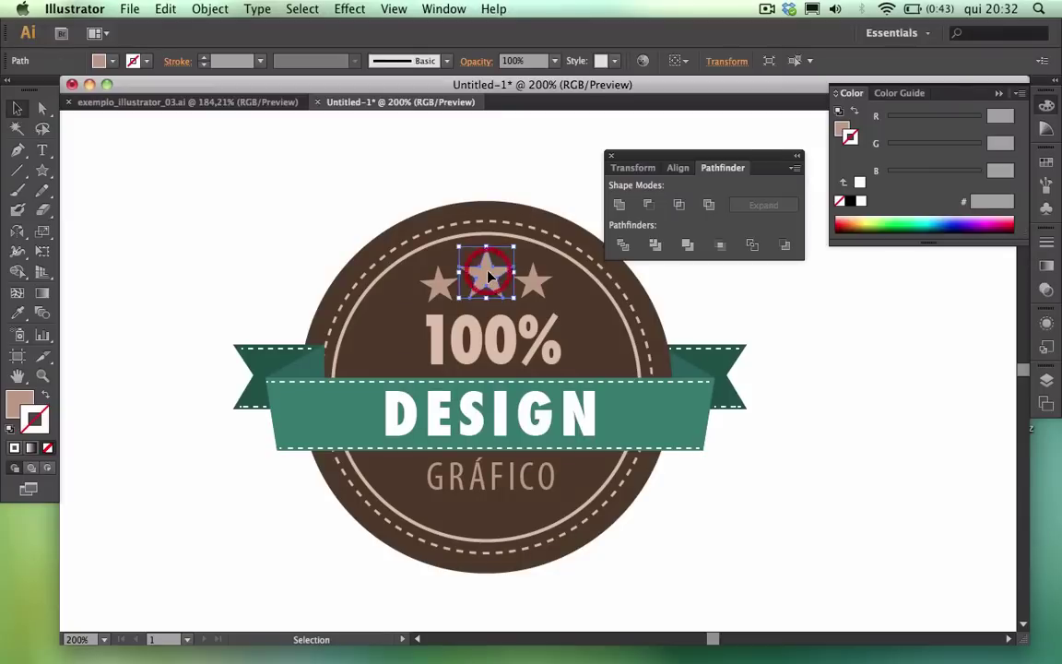
{"action": "key", "text": "ctrl+shift+b"}
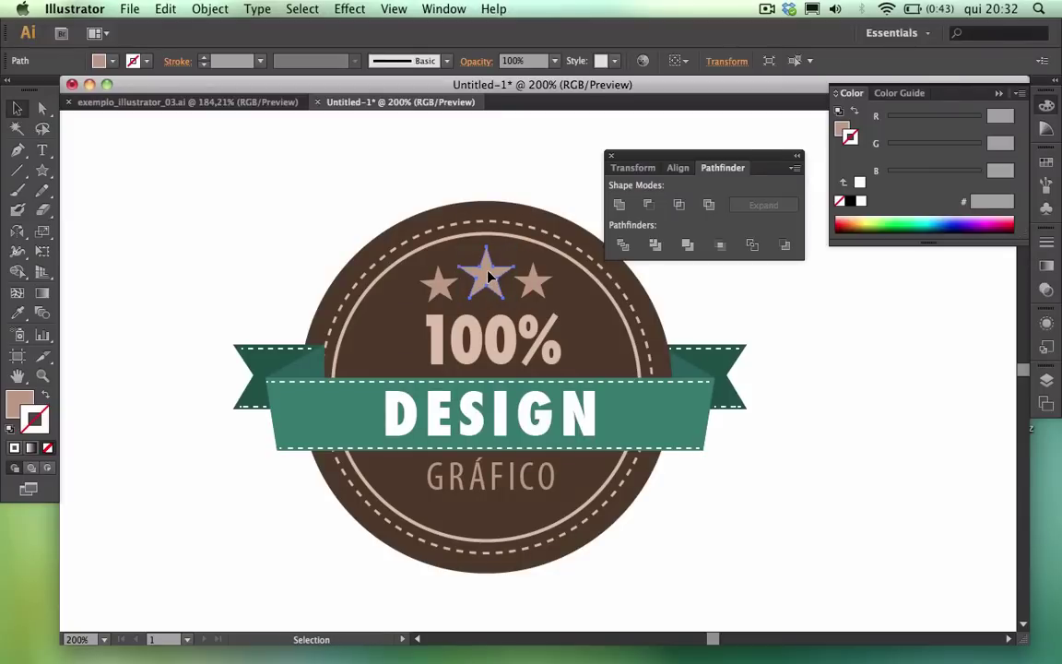
{"action": "left_click_drag", "start_coordinate": [488, 275], "coordinate": [505, 502], "text": "alt"}
{"action": "left_click_drag", "start_coordinate": [335, 399], "coordinate": [665, 579]}
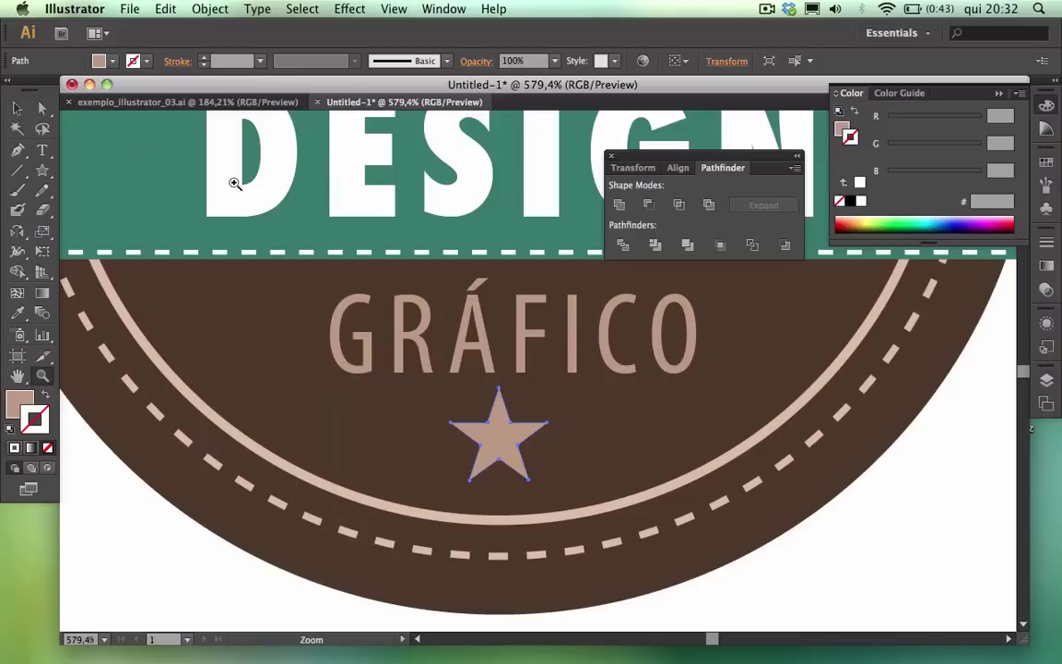
{"action": "left_click_drag", "start_coordinate": [547, 388], "coordinate": [537, 397]}
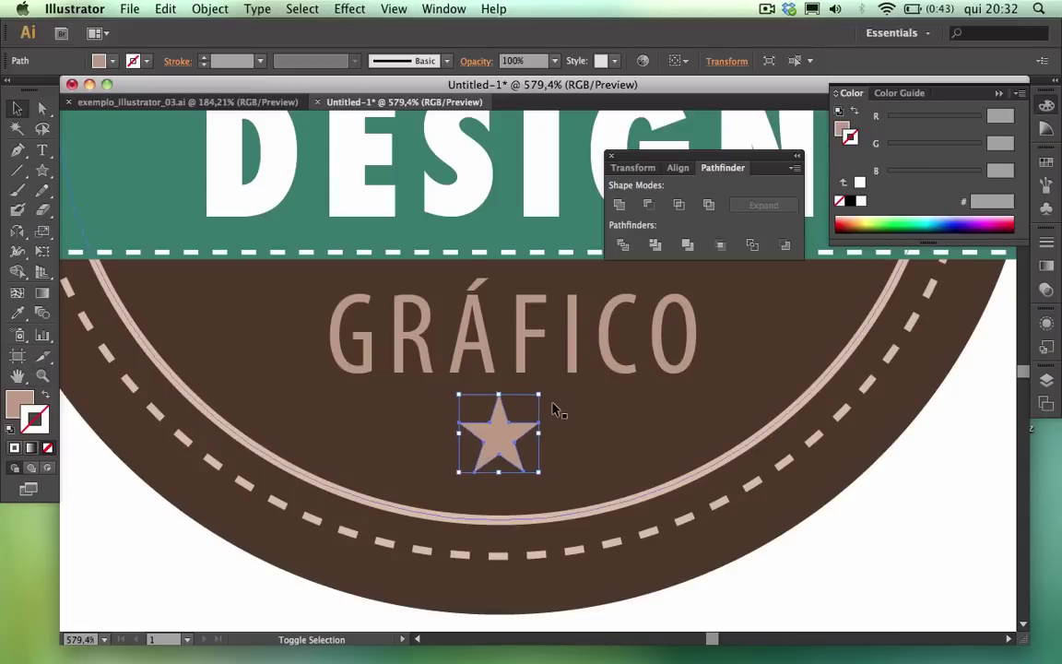
{"action": "left_click", "coordinate": [875, 595]}
Place a smaller star copy to the right of the lower star.
{"action": "left_click", "coordinate": [493, 449]}
{"action": "mouse_move", "coordinate": [510, 438]}
{"action": "left_mouse_down", "text": "alt+shift"}
{"action": "mouse_move", "coordinate": [581, 437]}
{"action": "mouse_move", "coordinate": [598, 452]}
{"action": "left_mouse_up", "text": "alt+shift"}
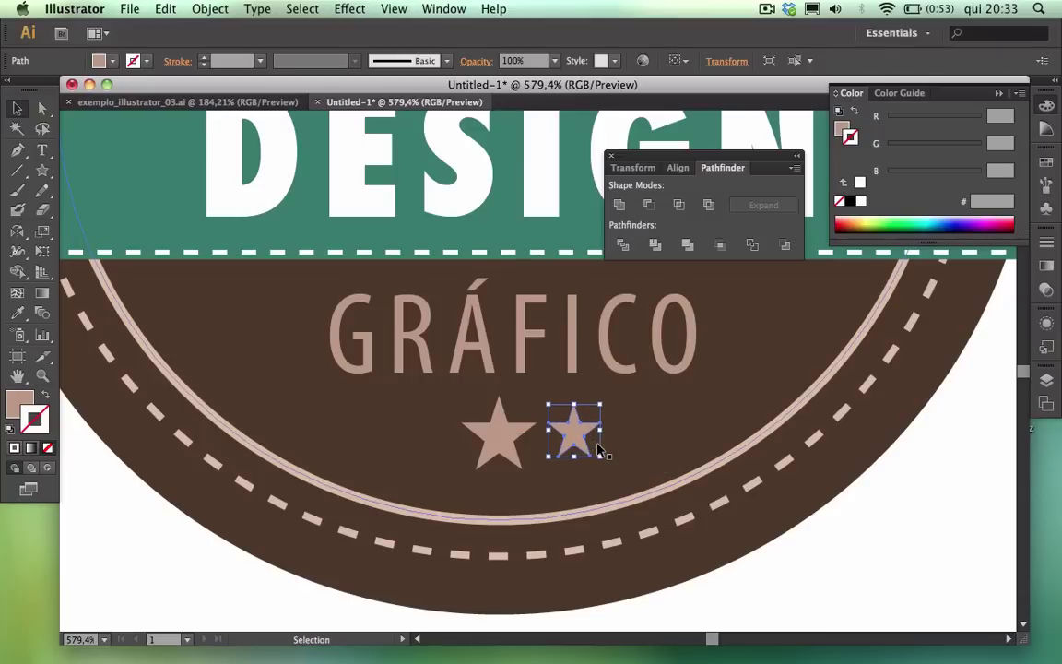
{"action": "left_click", "coordinate": [834, 527]}
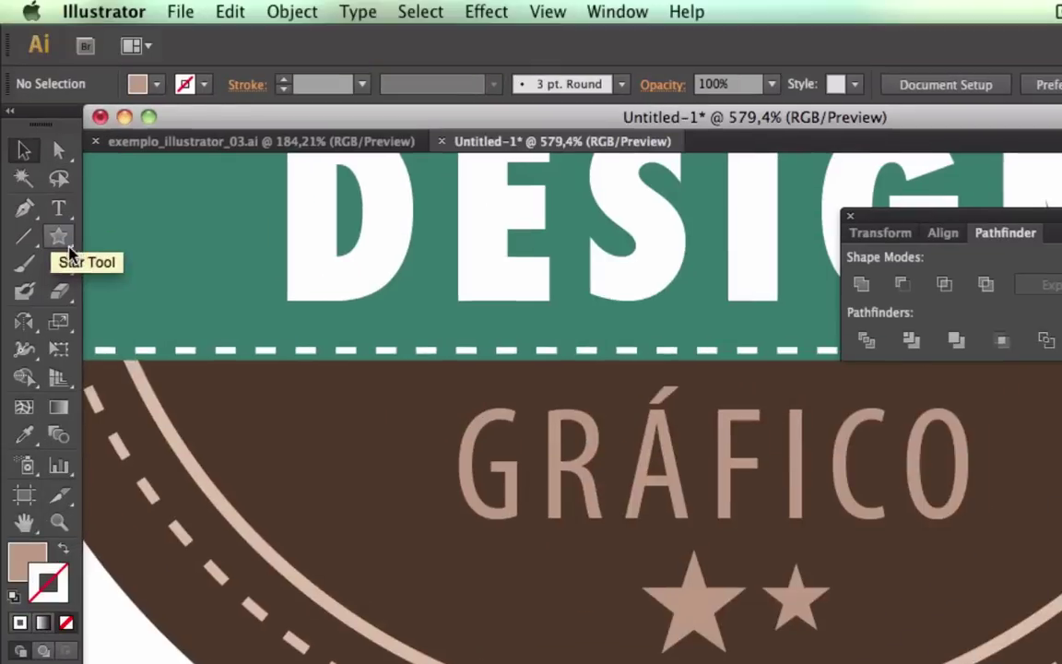
{"action": "left_click", "coordinate": [42, 170]}
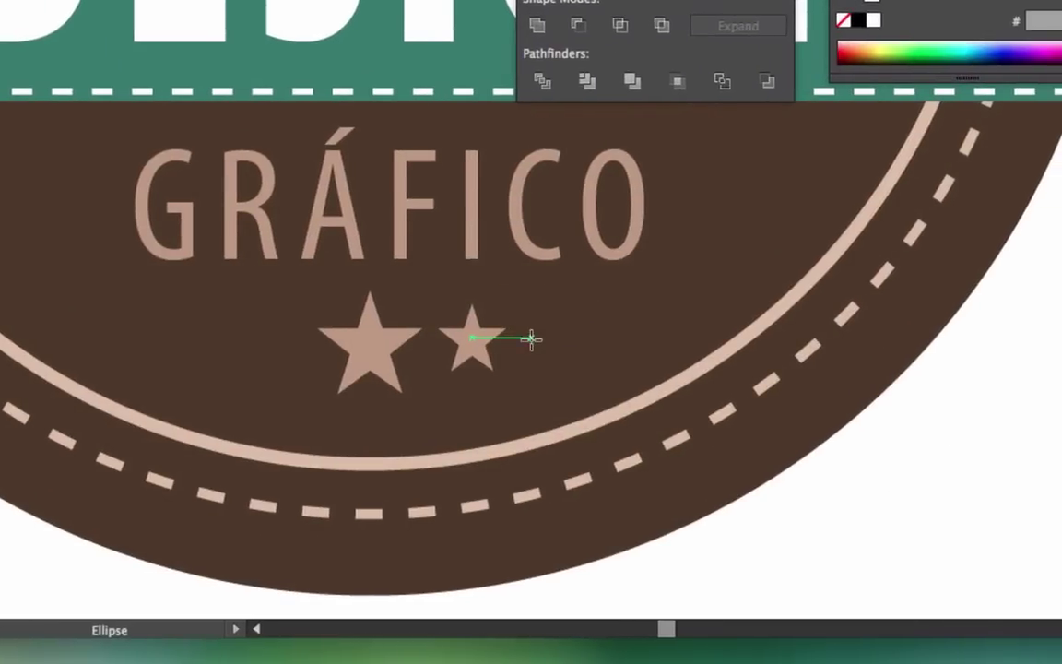
Draw a small circle right of the small star and repeat evenly spaced copies.
{"action": "left_click_drag", "start_coordinate": [531, 340], "coordinate": [535, 342]}
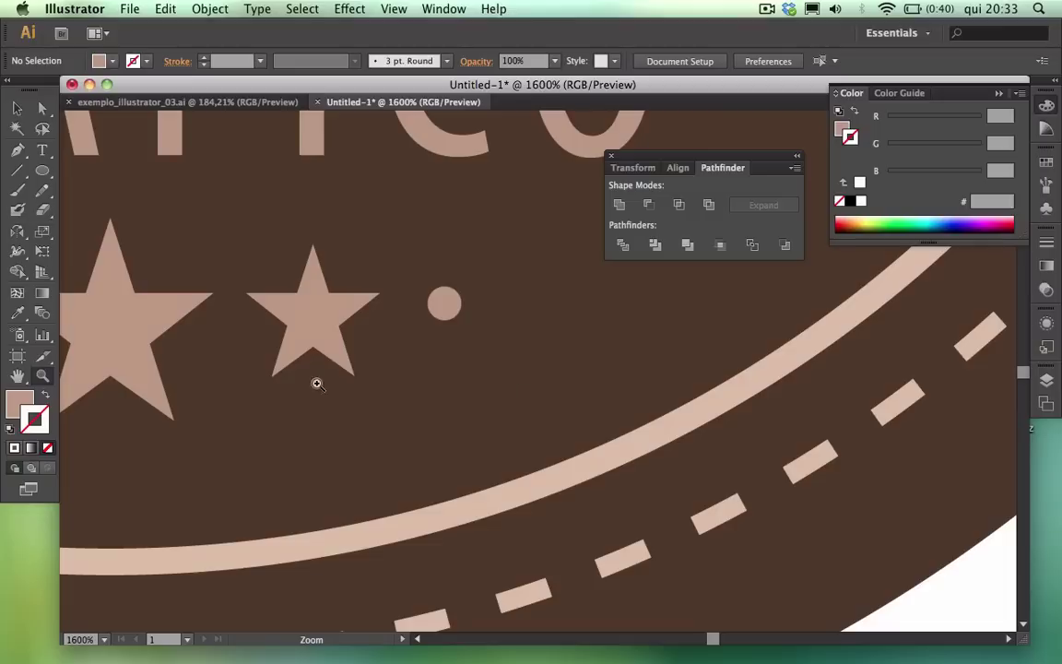
{"action": "left_click", "coordinate": [16, 108]}
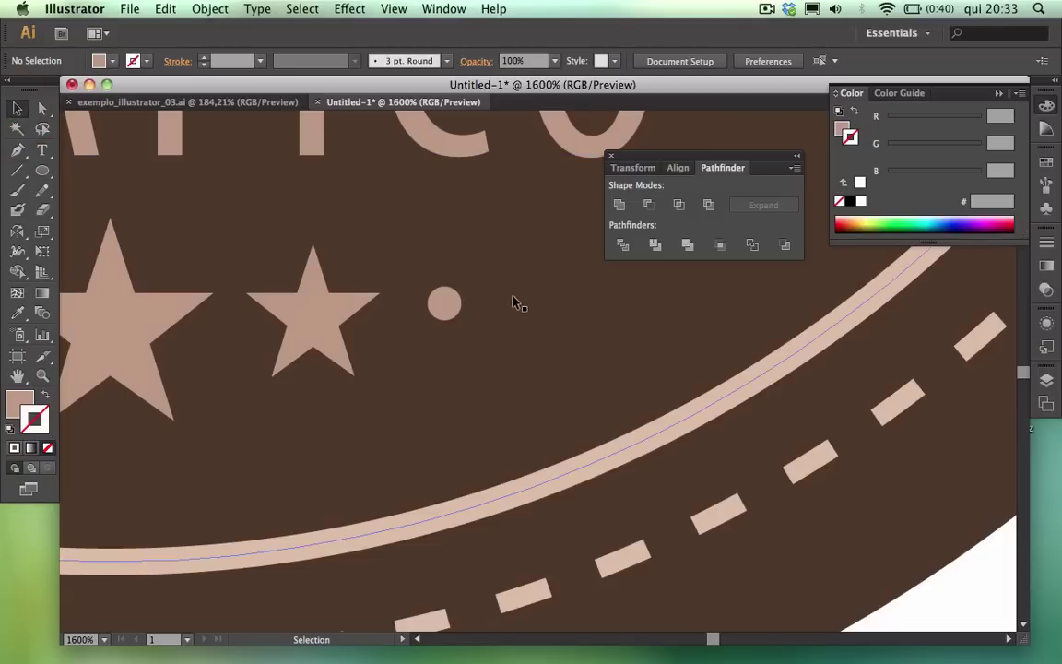
{"action": "left_click", "coordinate": [451, 310]}
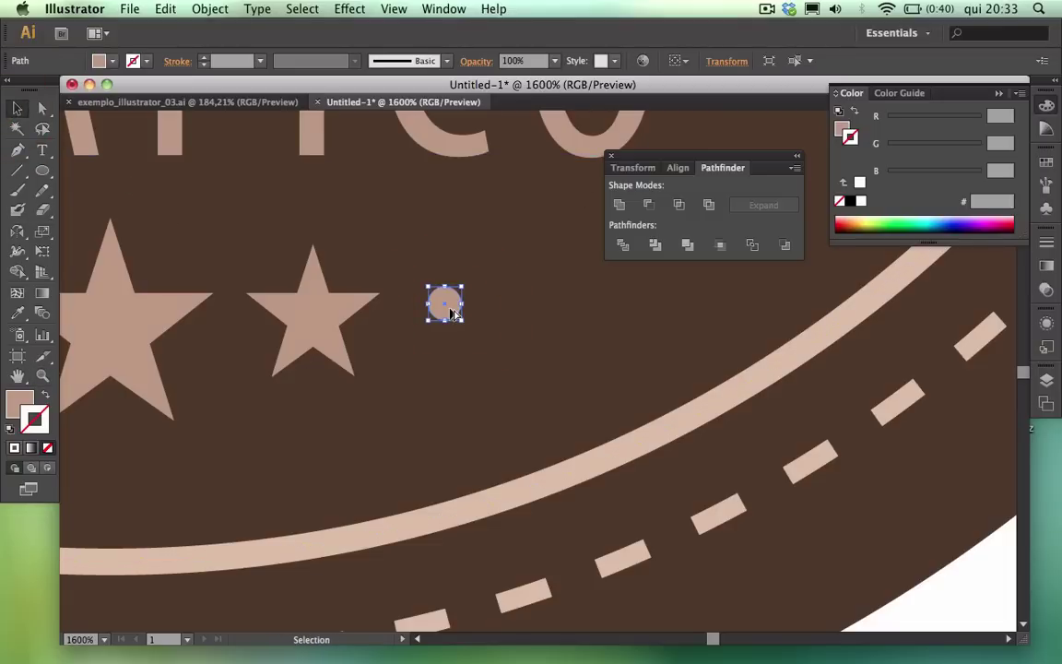
{"action": "left_click_drag", "start_coordinate": [456, 310], "coordinate": [511, 312]}
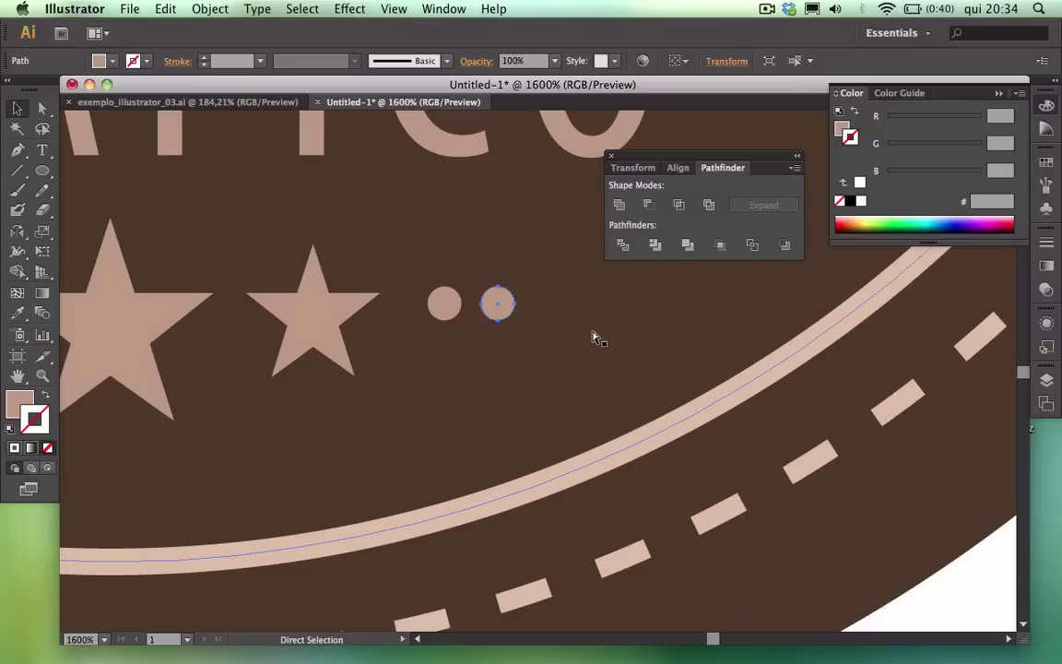
{"action": "key", "text": "super+d"}
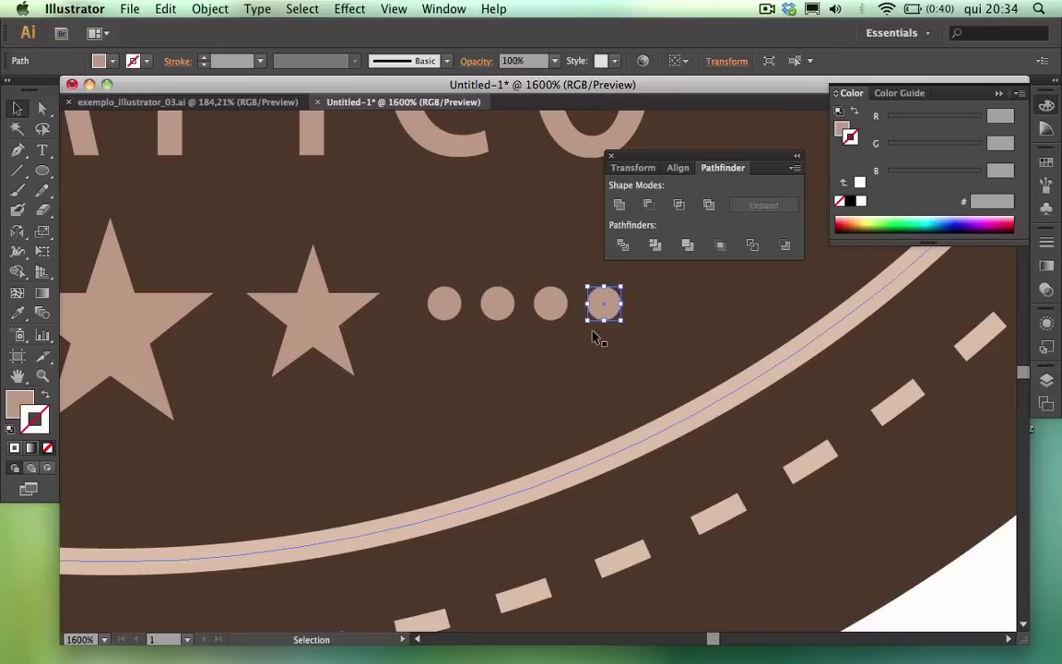
{"action": "key", "text": "super+shift+b"}
{"action": "key", "text": "super+minus"}
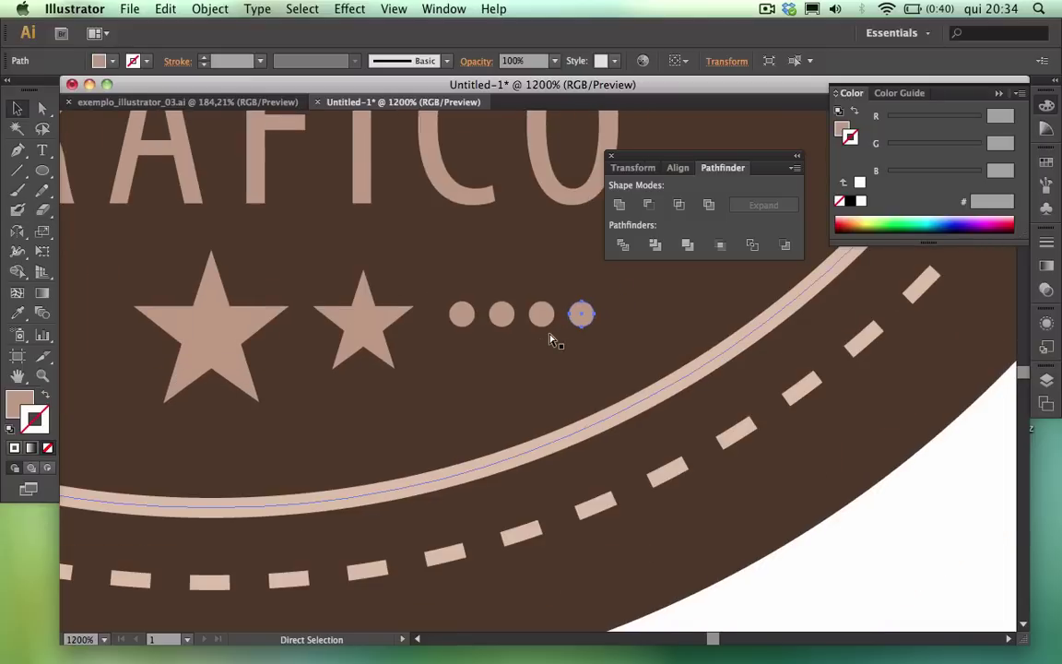
{"action": "key", "text": "super+minus"}
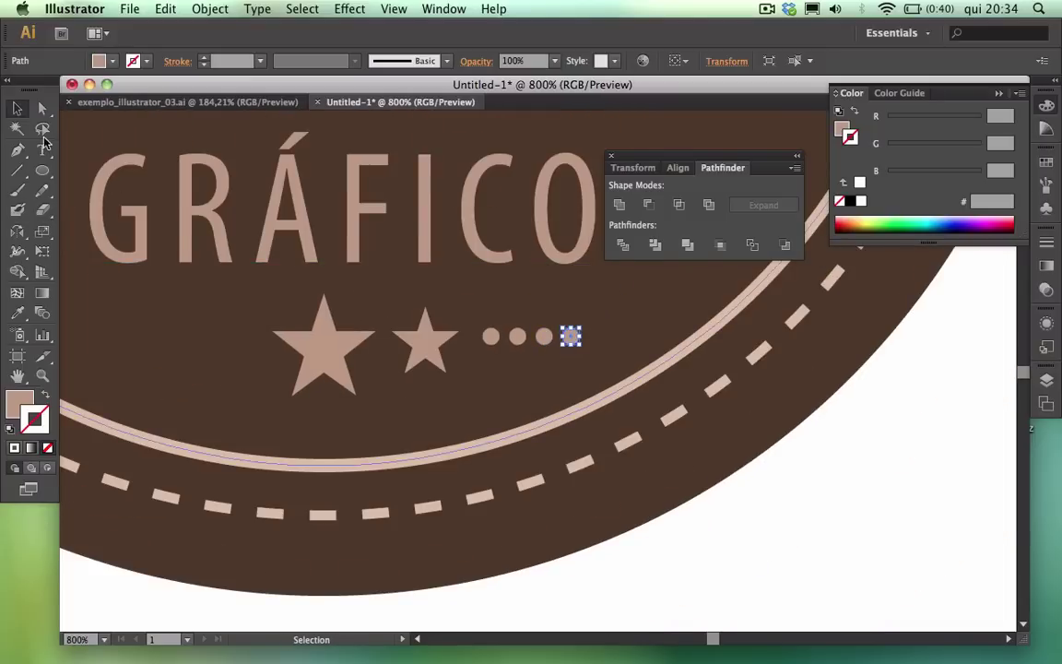
Select the three dots together with the small star.
{"action": "left_click", "coordinate": [18, 108]}
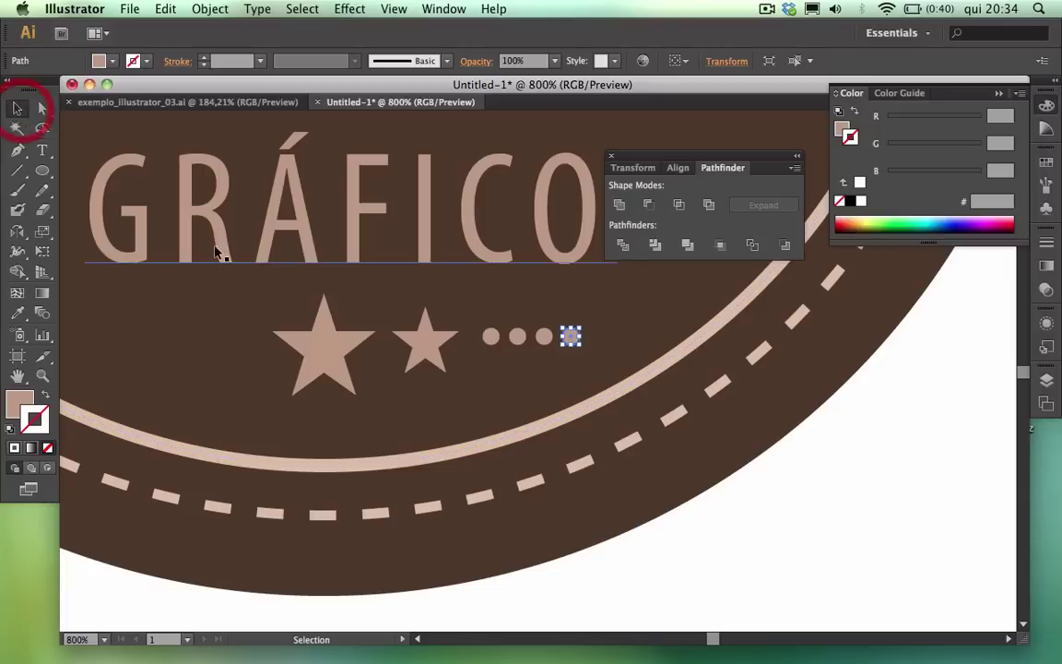
{"action": "left_click", "coordinate": [544, 339], "text": "shift"}
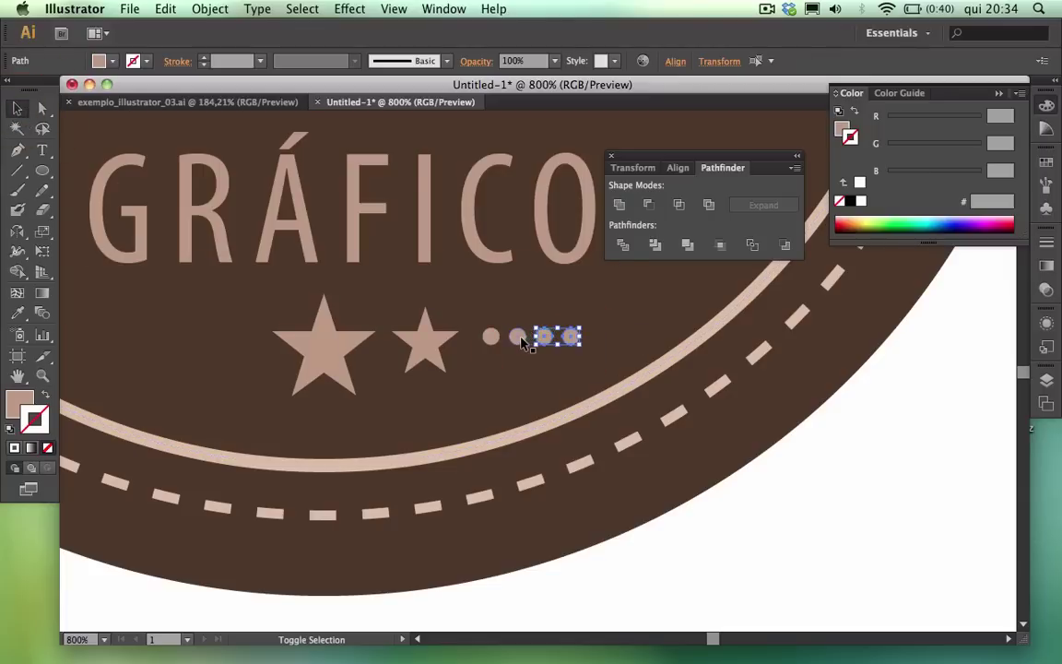
{"action": "left_click", "coordinate": [518, 338], "text": "shift"}
{"action": "left_click", "coordinate": [490, 337], "text": "shift"}
{"action": "left_click", "coordinate": [437, 347], "text": "shift"}
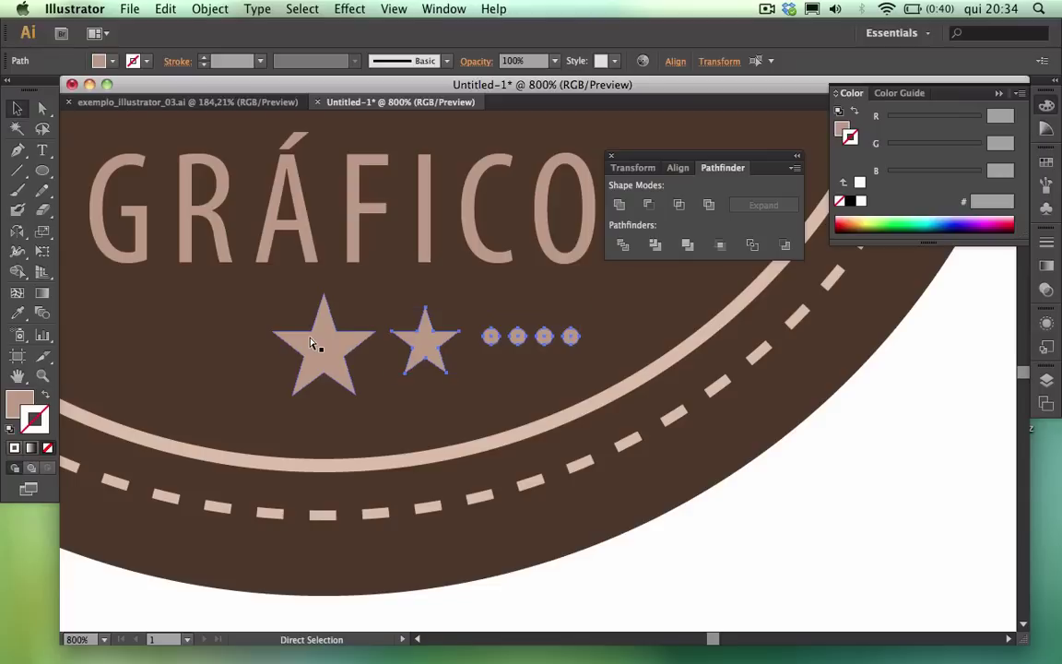
{"action": "key", "text": "super+shift+b"}
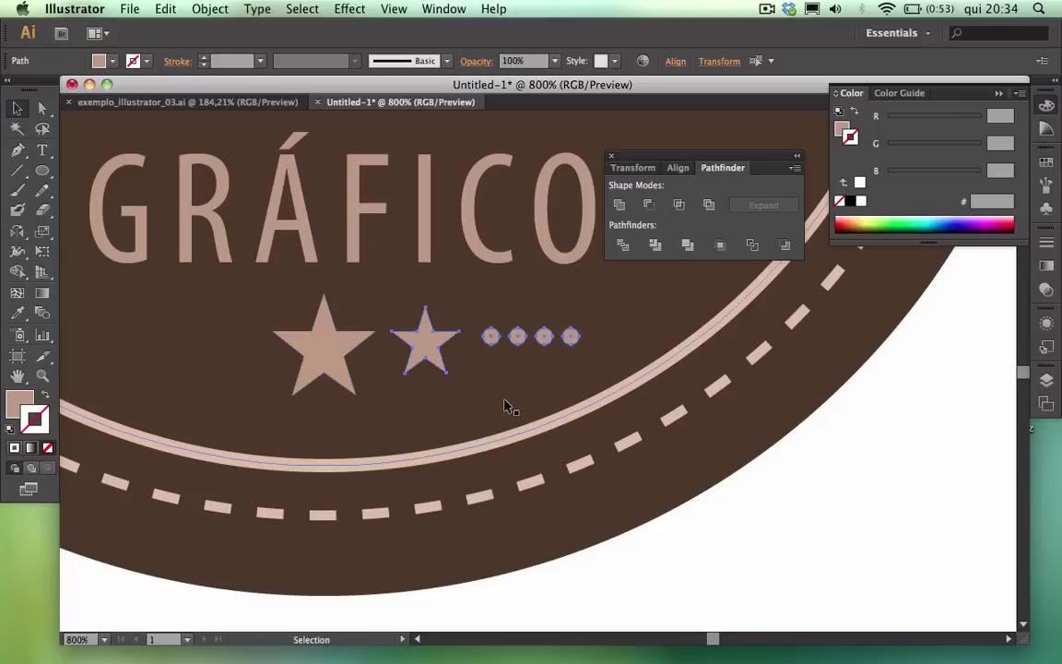
{"action": "key", "text": "super+shift+b"}
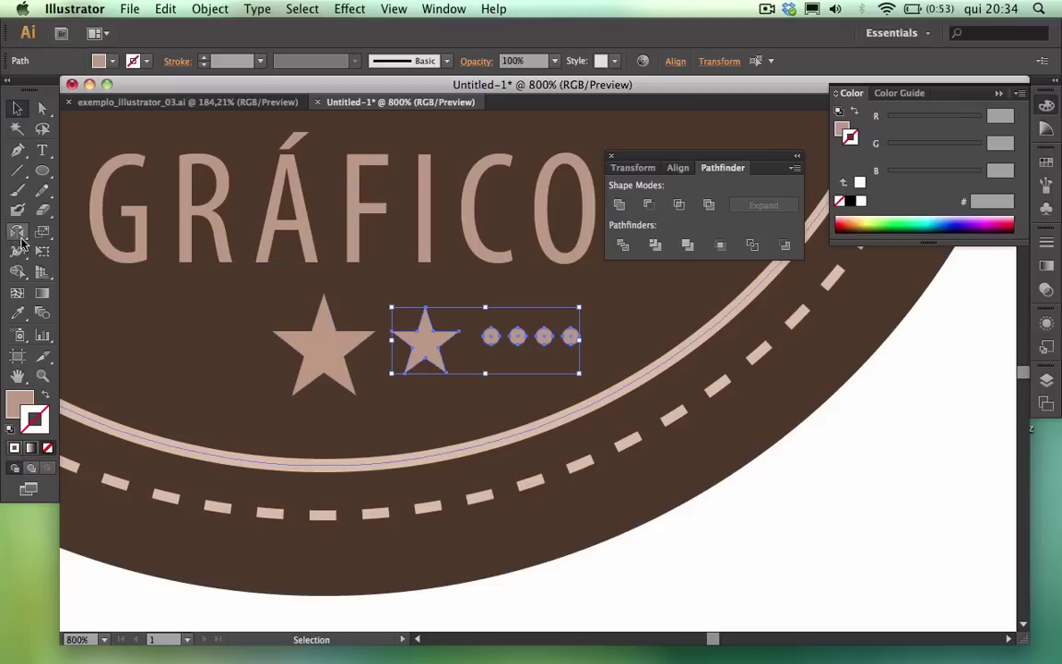
Reflect a copy of the small star and four dots vertically about the big star's top anchor.
{"action": "left_click", "coordinate": [19, 234]}
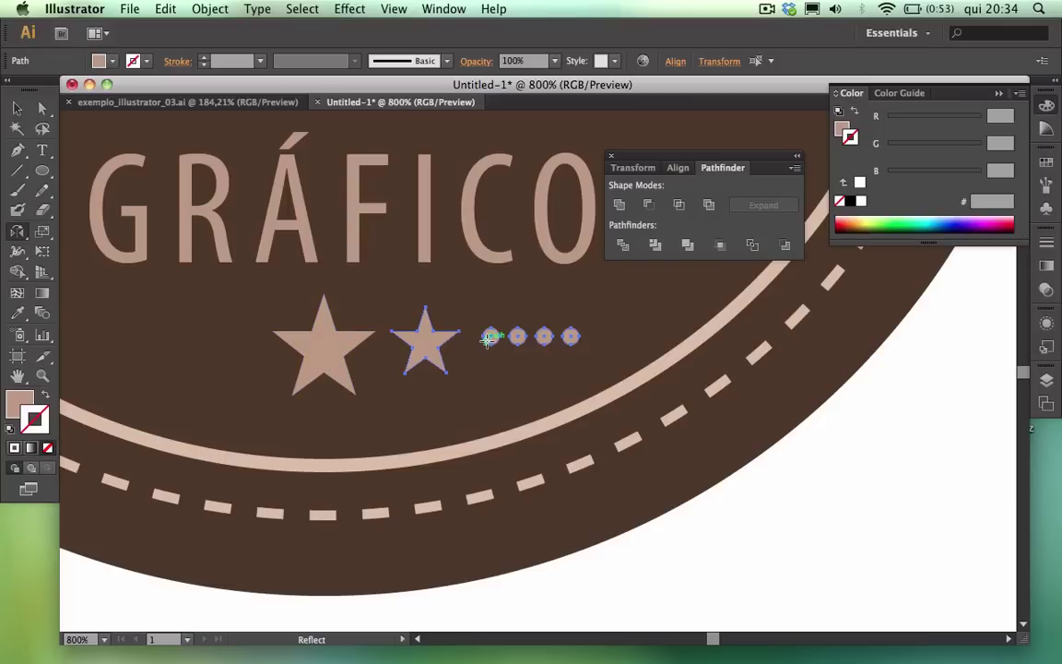
{"action": "left_click", "coordinate": [322, 295]}
{"action": "left_click_drag", "start_coordinate": [322, 376], "coordinate": [325, 374]}
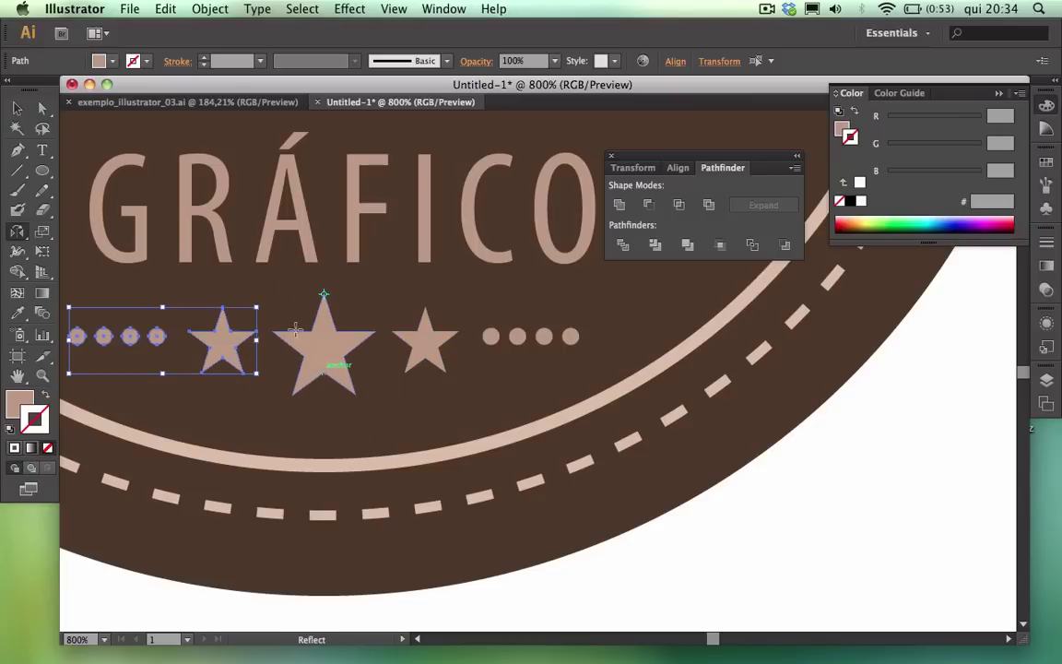
{"action": "left_click", "coordinate": [17, 110]}
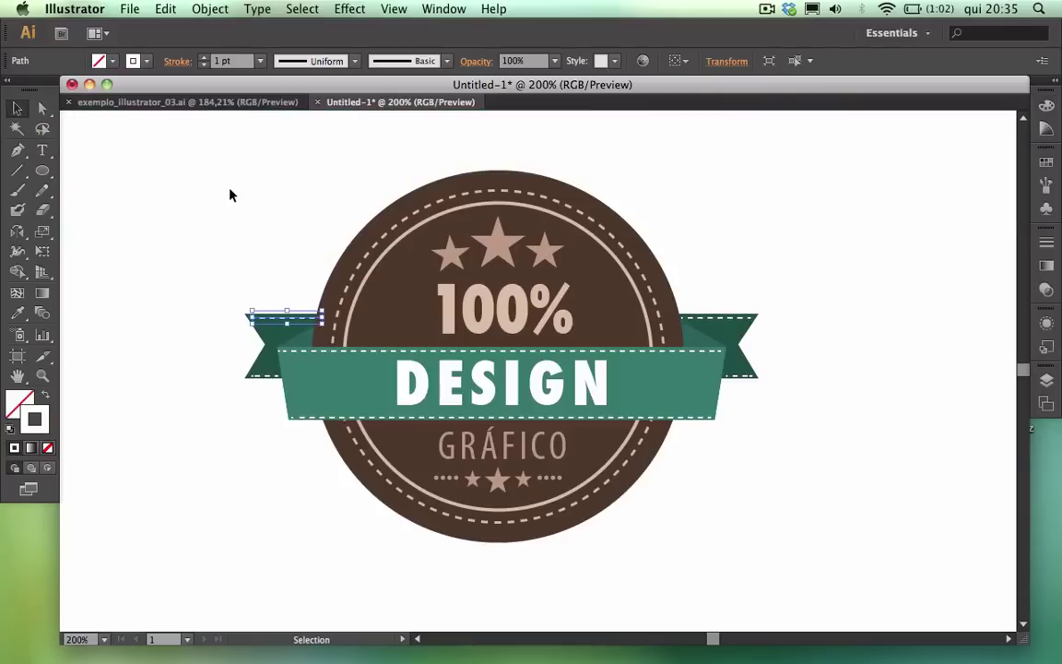
{"action": "left_click", "coordinate": [231, 195]}
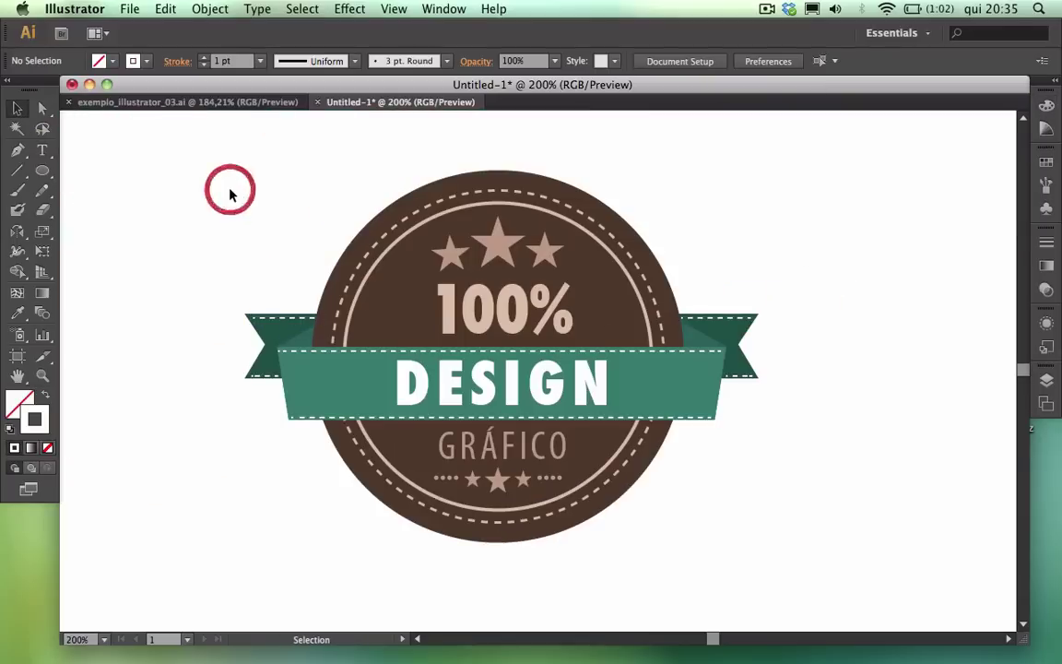